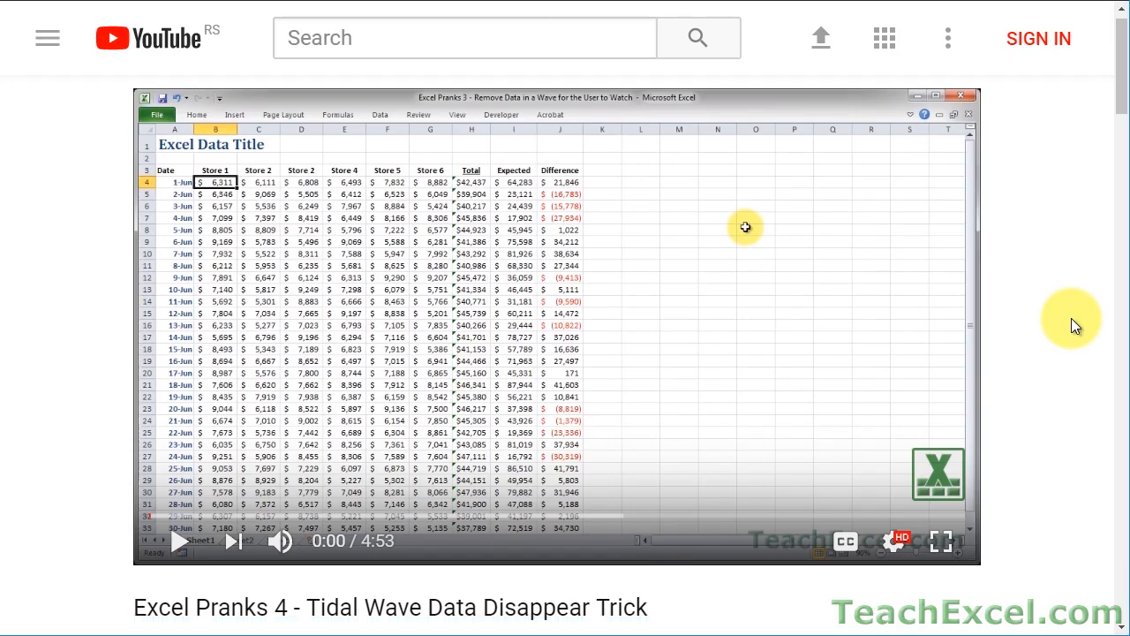
Step: Open the Excel file link in the video's description and subscribe to the TeachExcel channel
{"action": "scroll", "coordinate": [1071, 318], "scroll_direction": "down", "scroll_amount": 5}
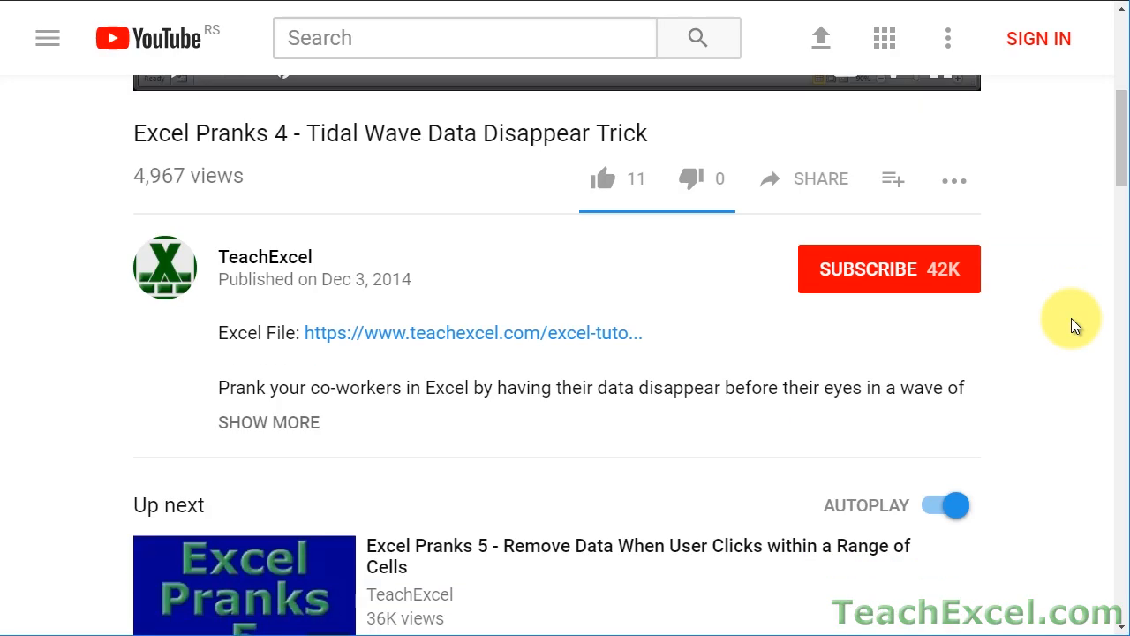
{"action": "left_click", "coordinate": [403, 340]}
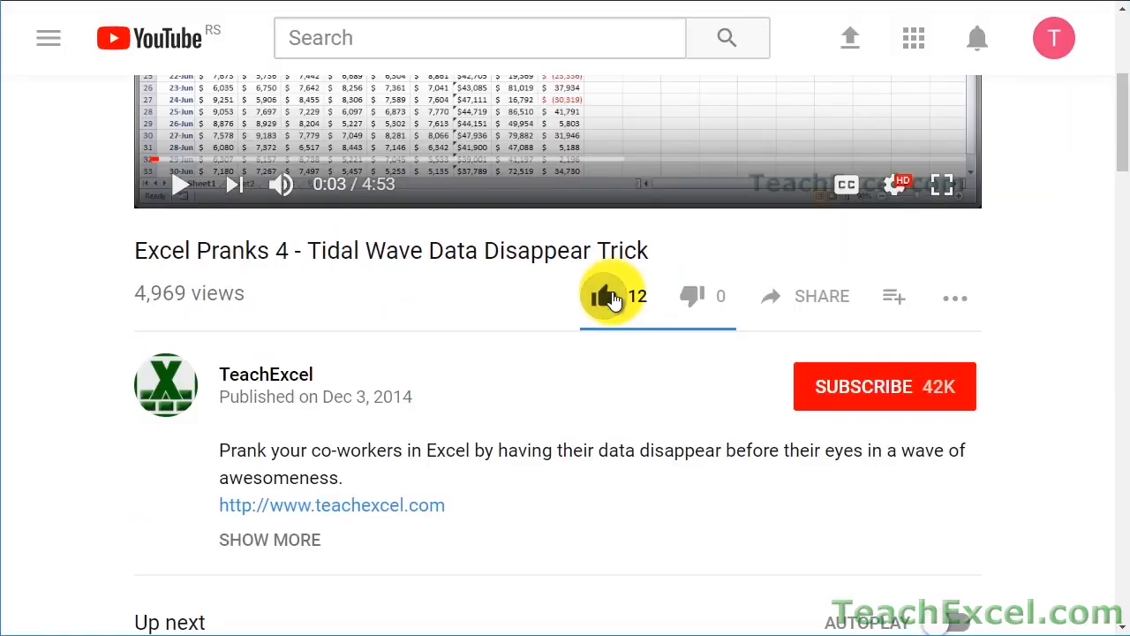
{"action": "left_click", "coordinate": [815, 386]}
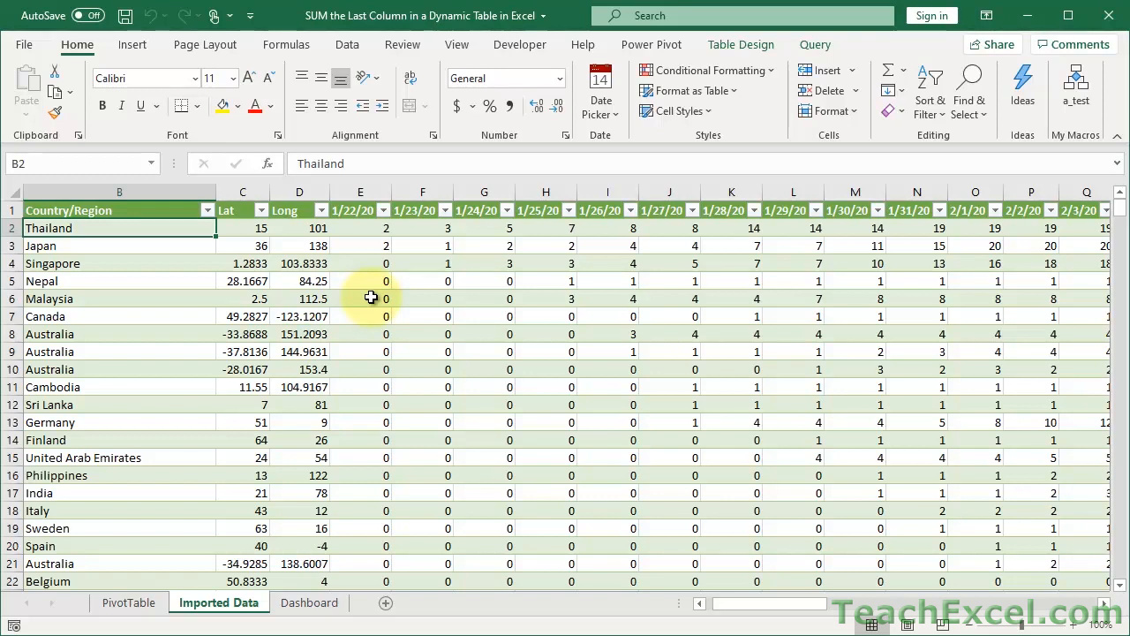
Step: Examine the imported data table from the Province/State column to the last date column, including its table design options
{"action": "left_click", "coordinate": [700, 606]}
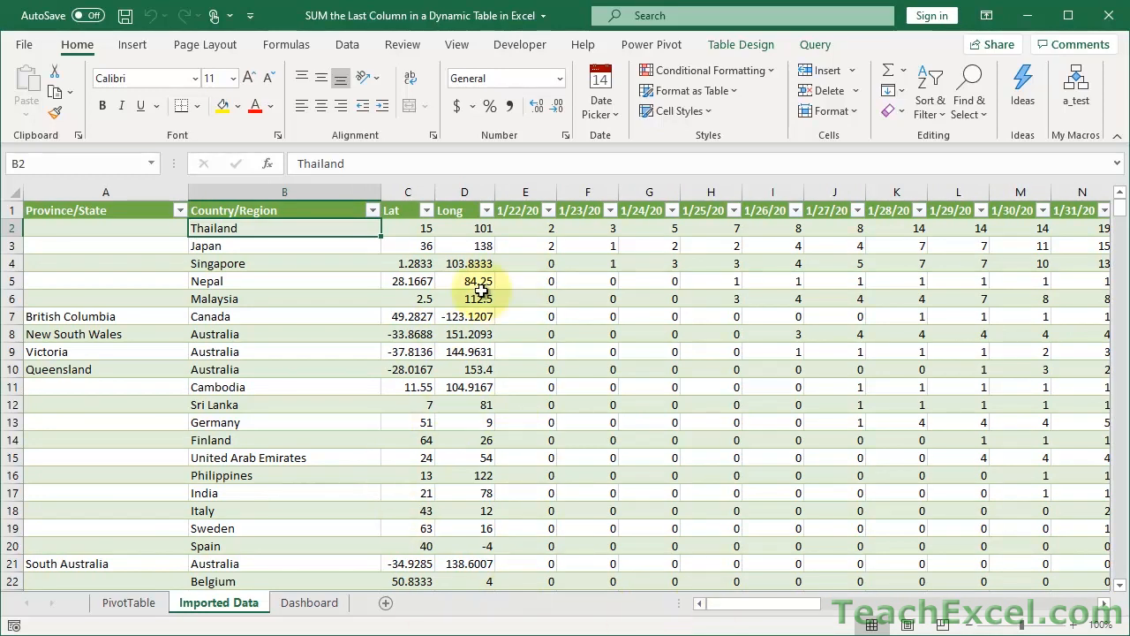
{"action": "left_click", "coordinate": [110, 316]}
{"action": "key", "text": "Down"}
{"action": "key", "text": "Down"}
{"action": "key", "text": "Down"}
{"action": "key", "text": "Down"}
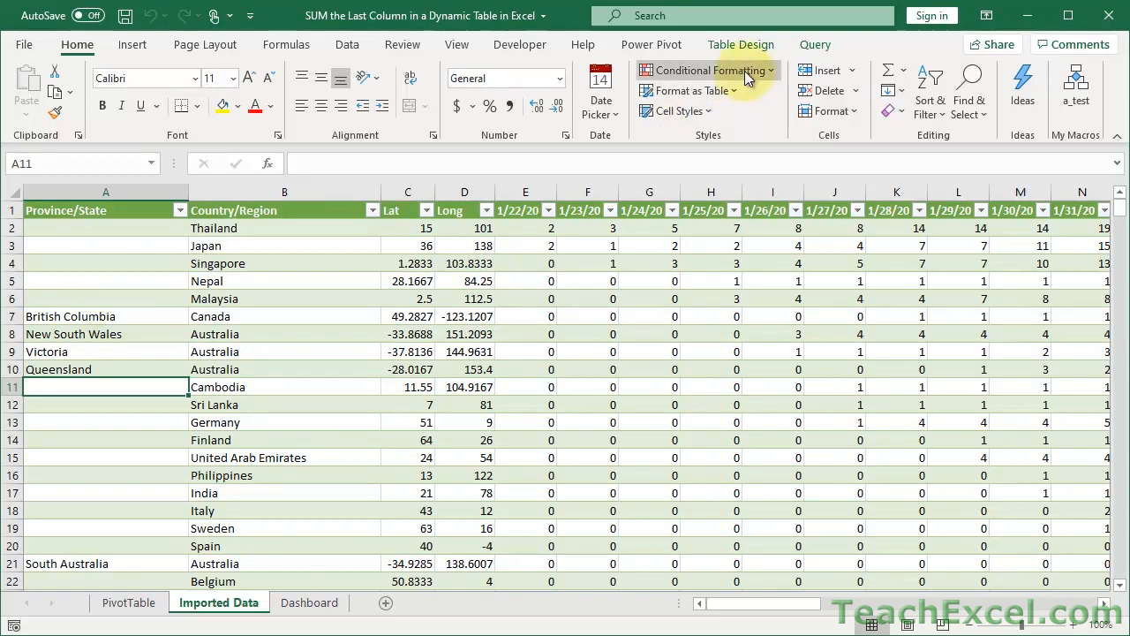
{"action": "left_click", "coordinate": [743, 46]}
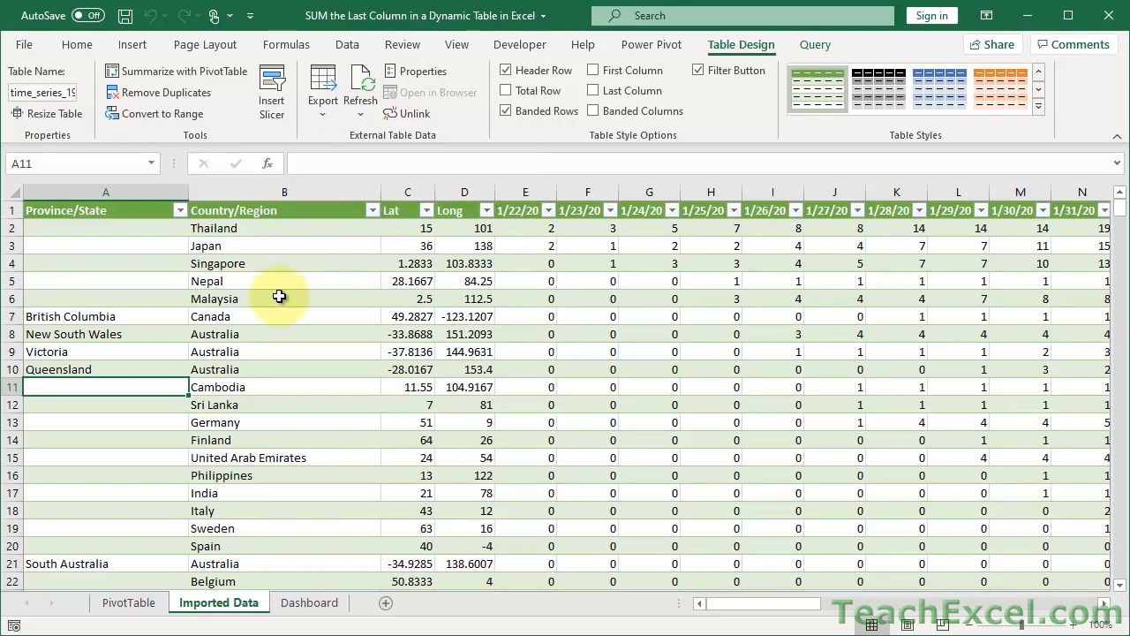
{"action": "key", "text": "ctrl+Right"}
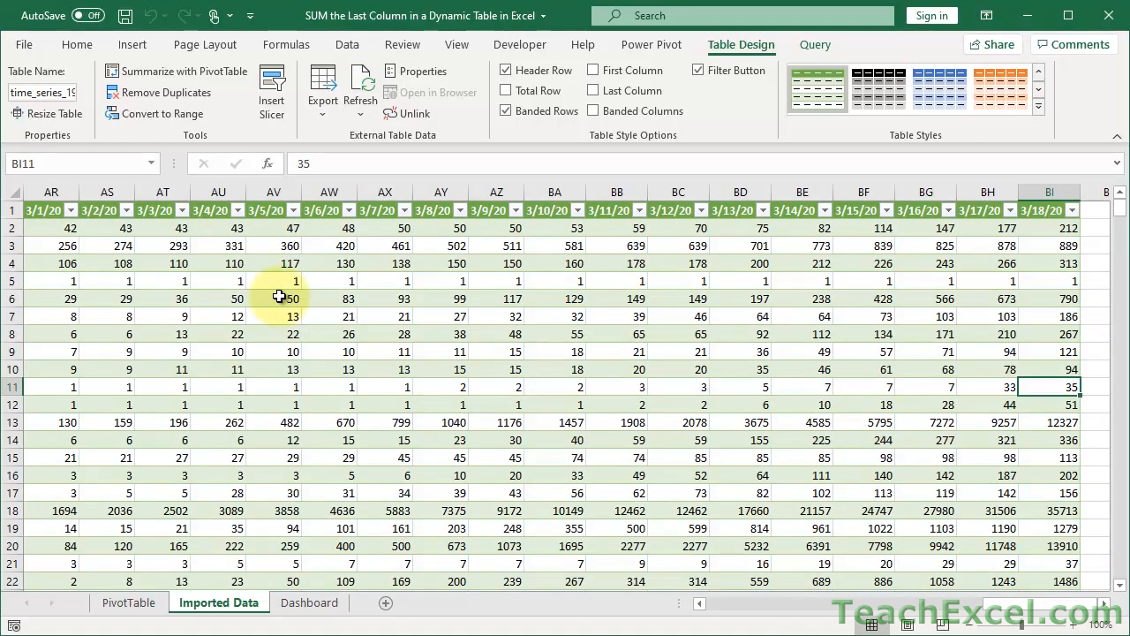
{"action": "left_click", "coordinate": [1106, 604]}
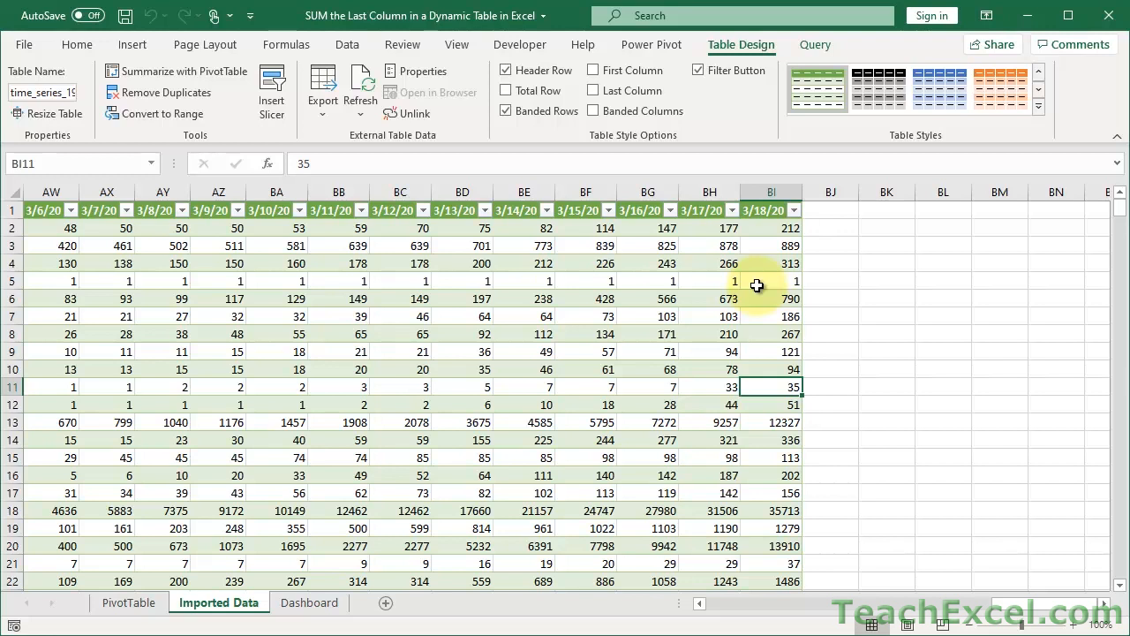
Step: Review the Yesterday, Today, % Change and World figures on the Dashboard sheet alongside the imported data they summarise
{"action": "left_click", "coordinate": [309, 602]}
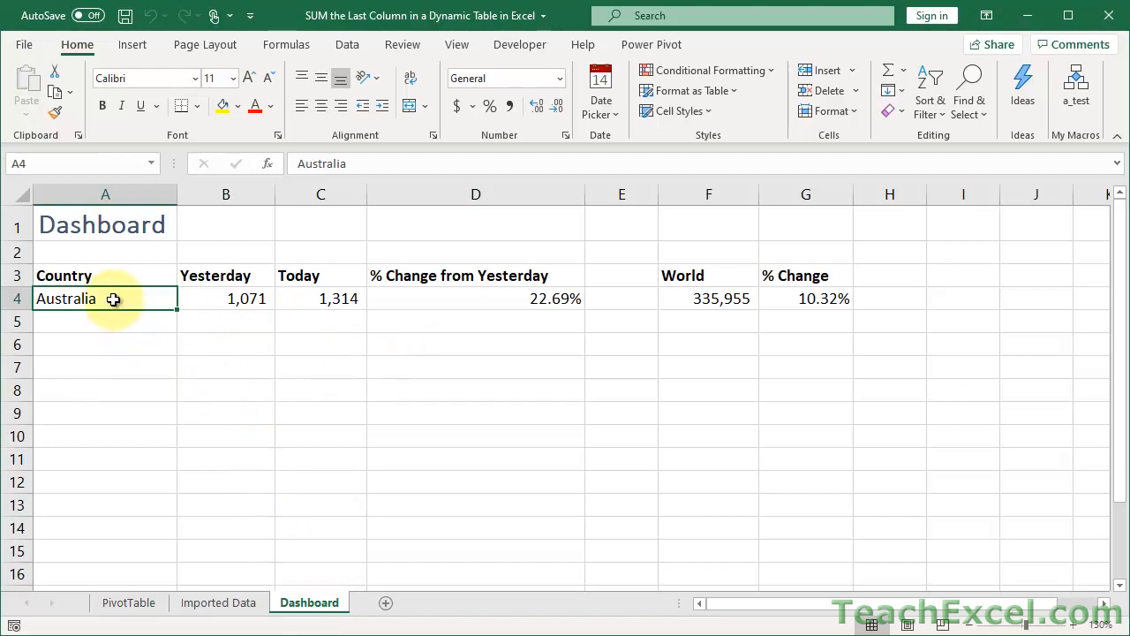
{"action": "left_click", "coordinate": [238, 296]}
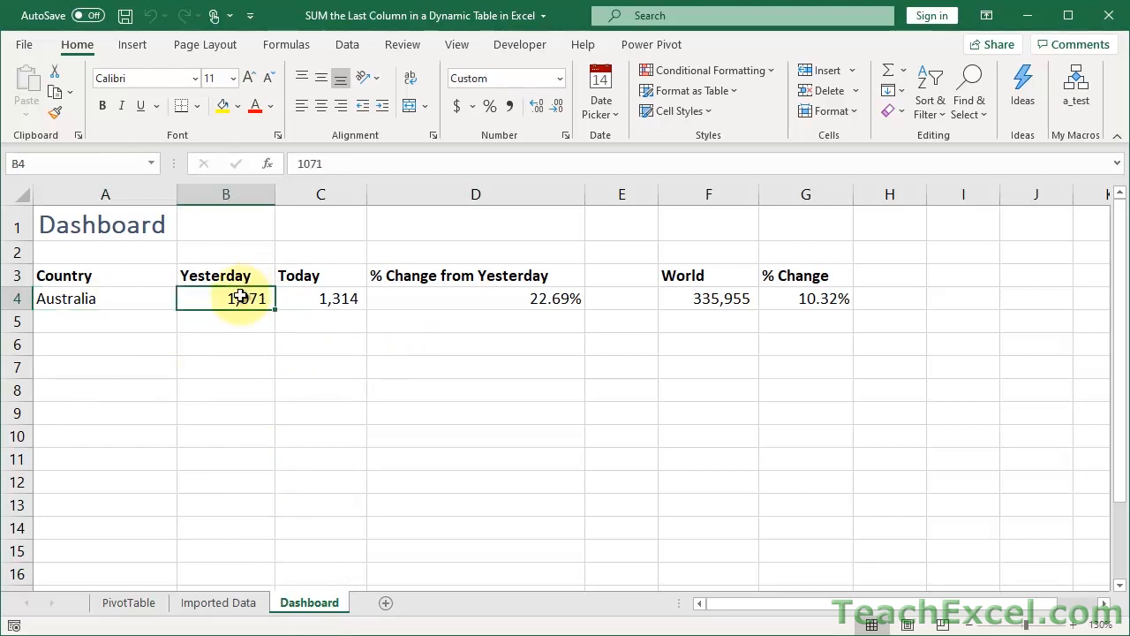
{"action": "left_click", "coordinate": [313, 298]}
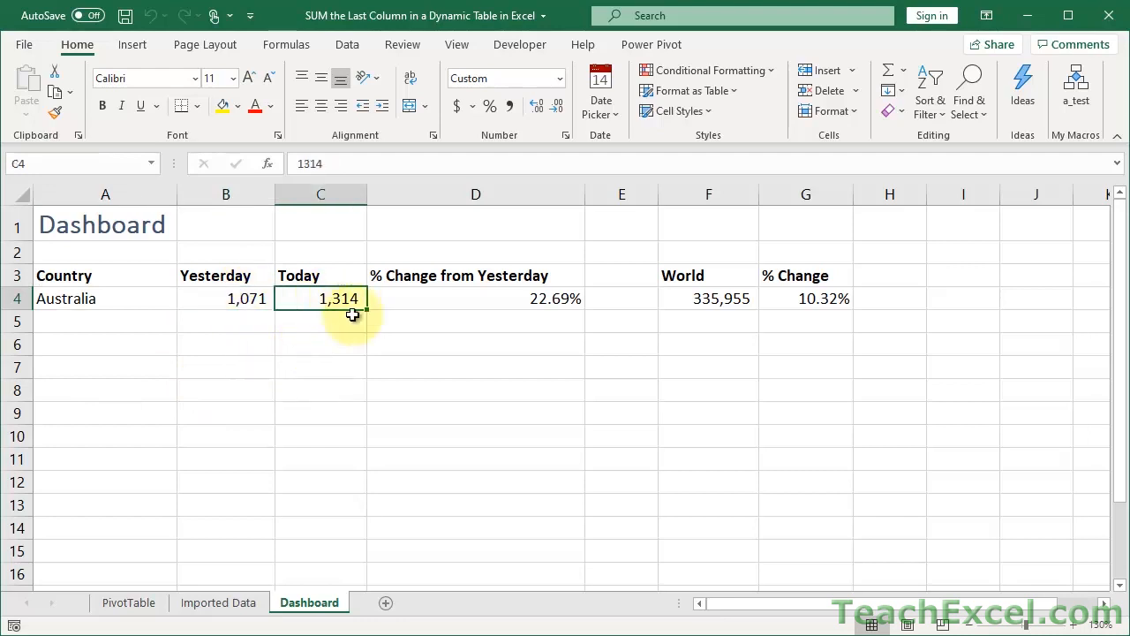
{"action": "left_click", "coordinate": [429, 297]}
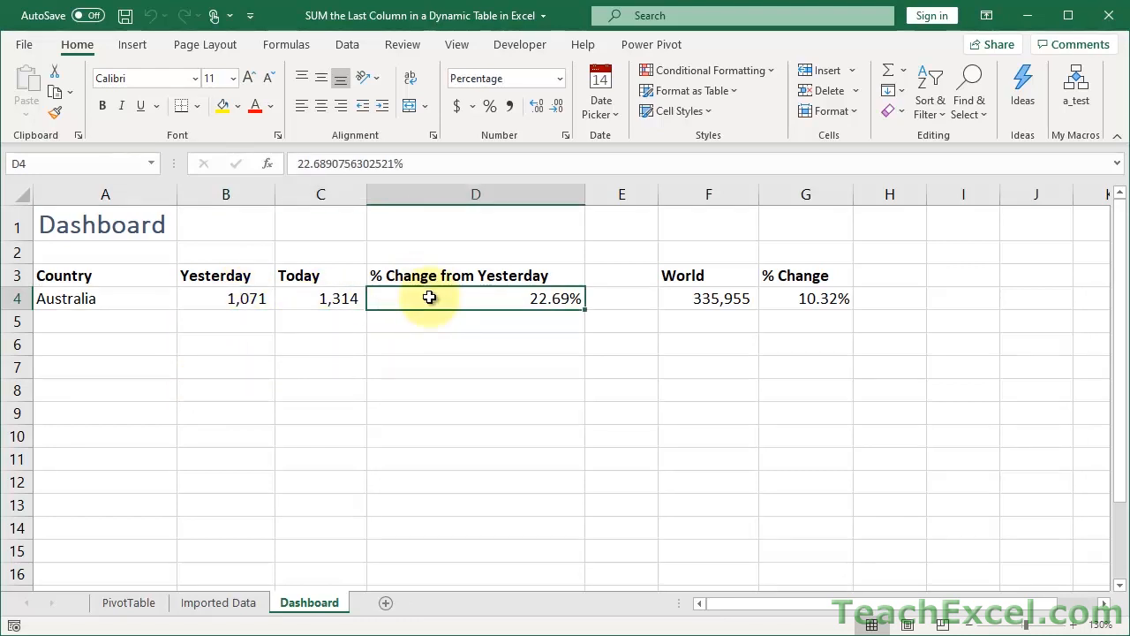
{"action": "left_click", "coordinate": [243, 608]}
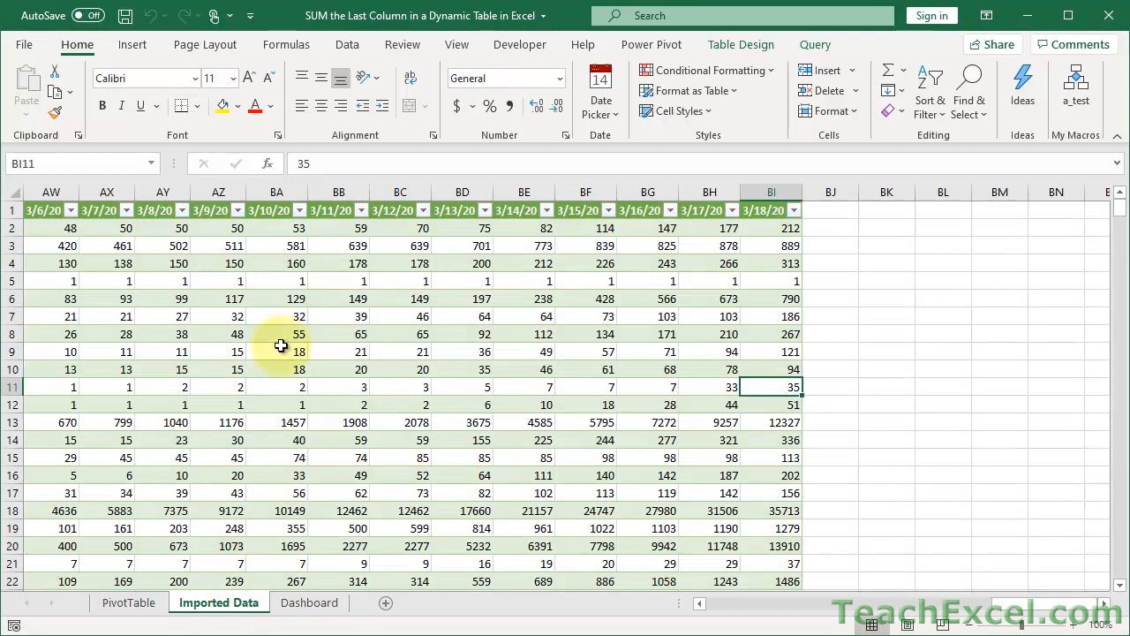
{"action": "left_click", "coordinate": [314, 607]}
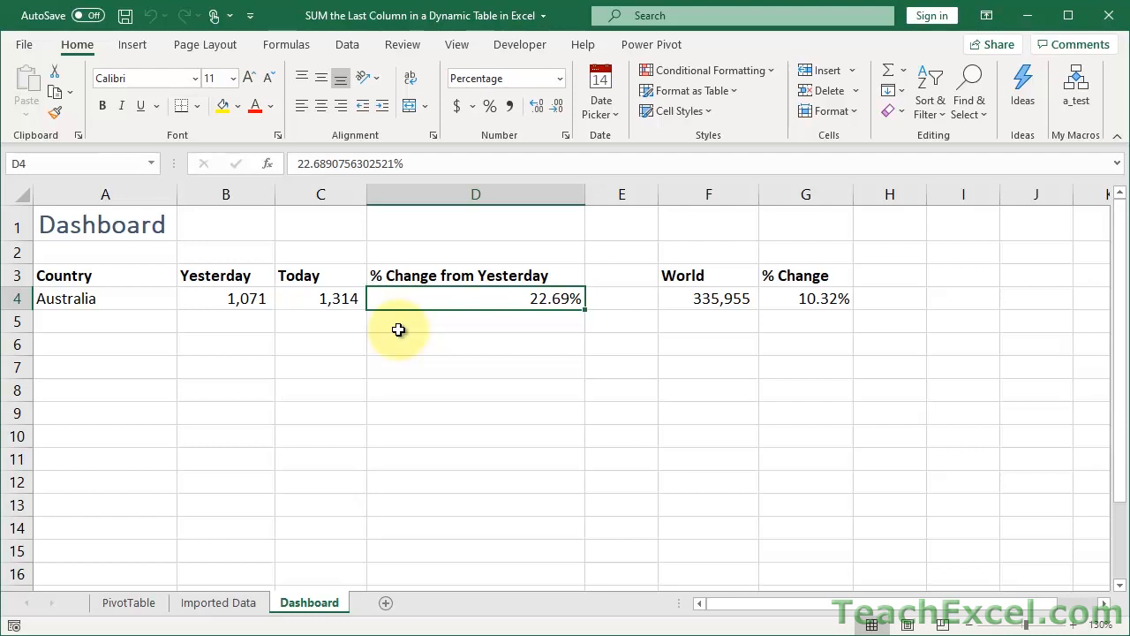
{"action": "left_click", "coordinate": [680, 298]}
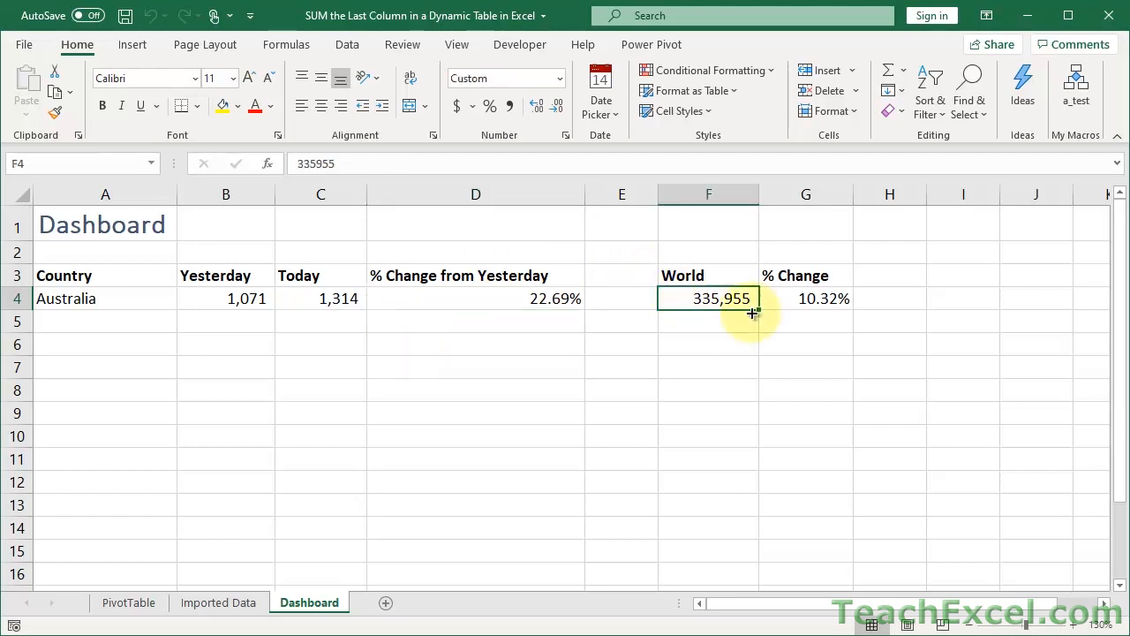
{"action": "left_click", "coordinate": [794, 300]}
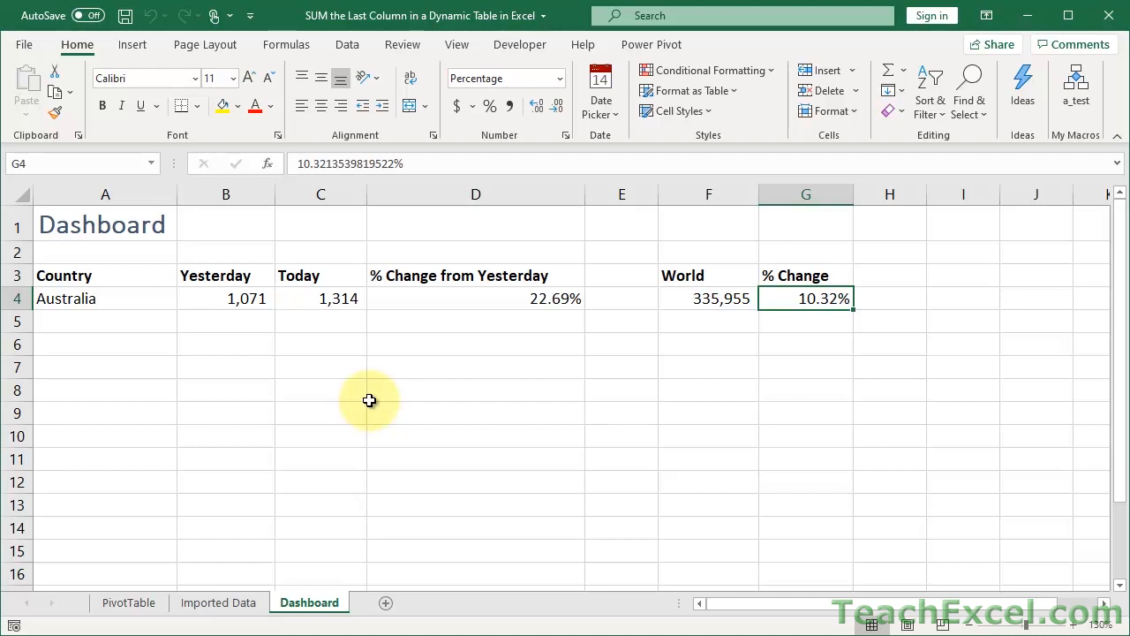
Step: Examine the Imported Data sheet's columns and header row, from Province/State across to the last date column and back
{"action": "left_click", "coordinate": [216, 604]}
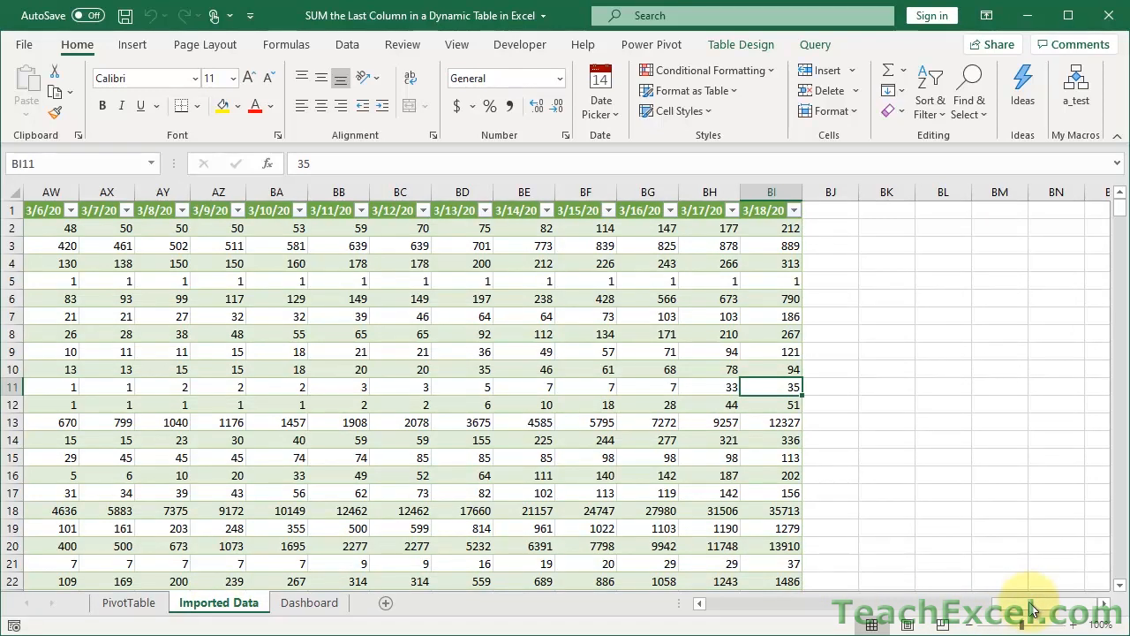
{"action": "left_click_drag", "start_coordinate": [1031, 609], "coordinate": [724, 609]}
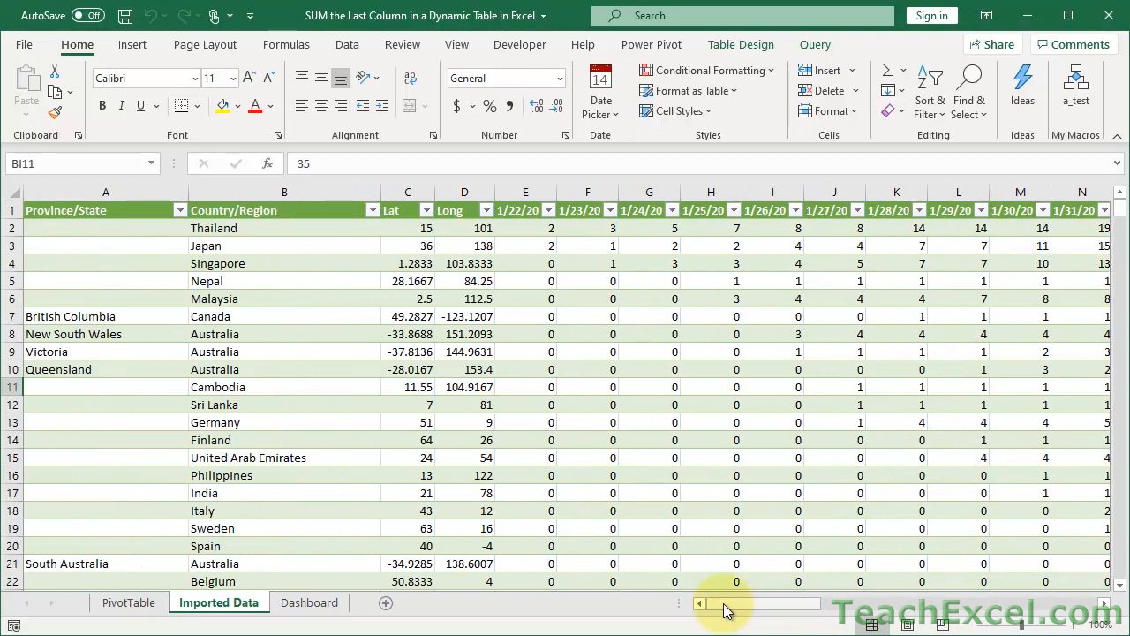
{"action": "left_click", "coordinate": [212, 251]}
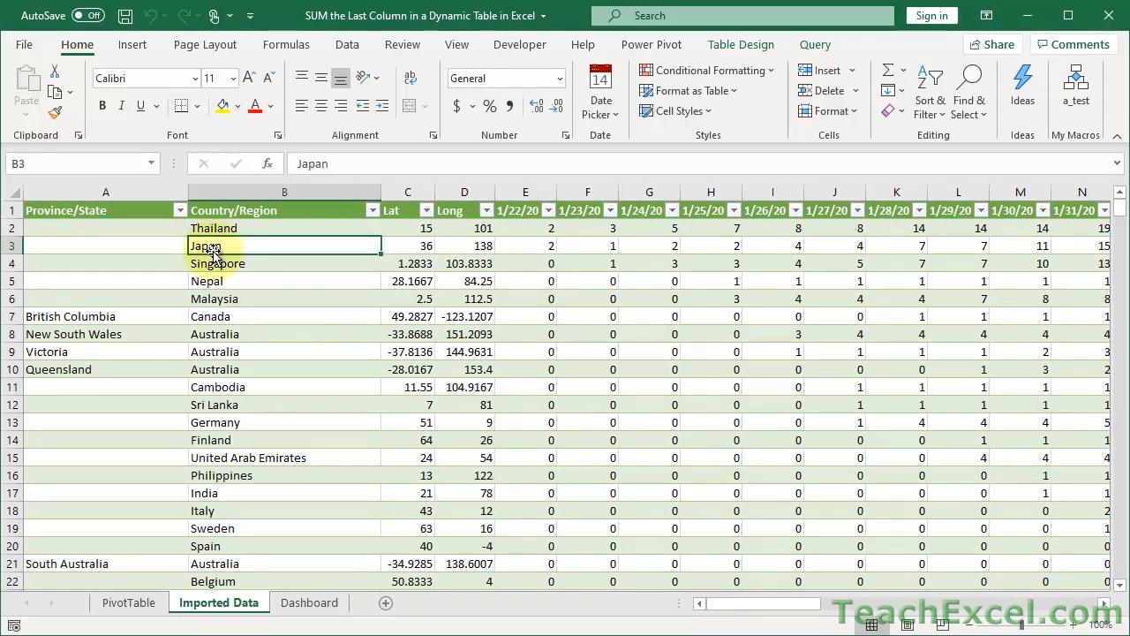
{"action": "key", "text": "ctrl+Right"}
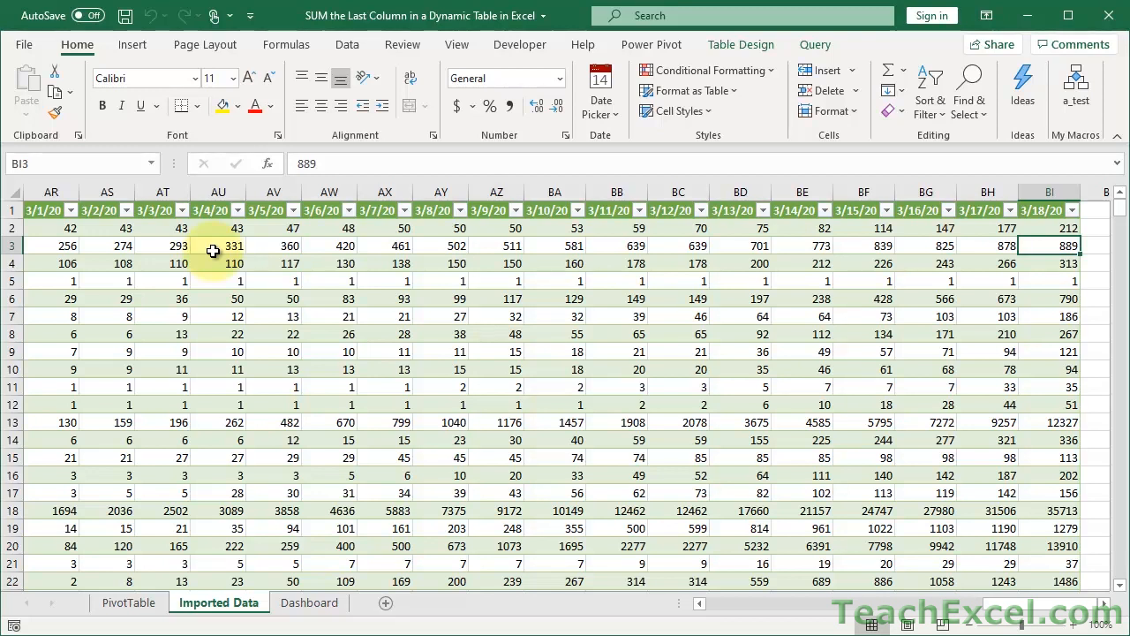
{"action": "key", "text": "Up"}
{"action": "key", "text": "Up"}
{"action": "key", "text": "ctrl+Left"}
{"action": "key", "text": "Right"}
{"action": "key", "text": "Right"}
{"action": "key", "text": "Right"}
{"action": "key", "text": "Right"}
{"action": "key", "text": "Right"}
{"action": "key", "text": "Right"}
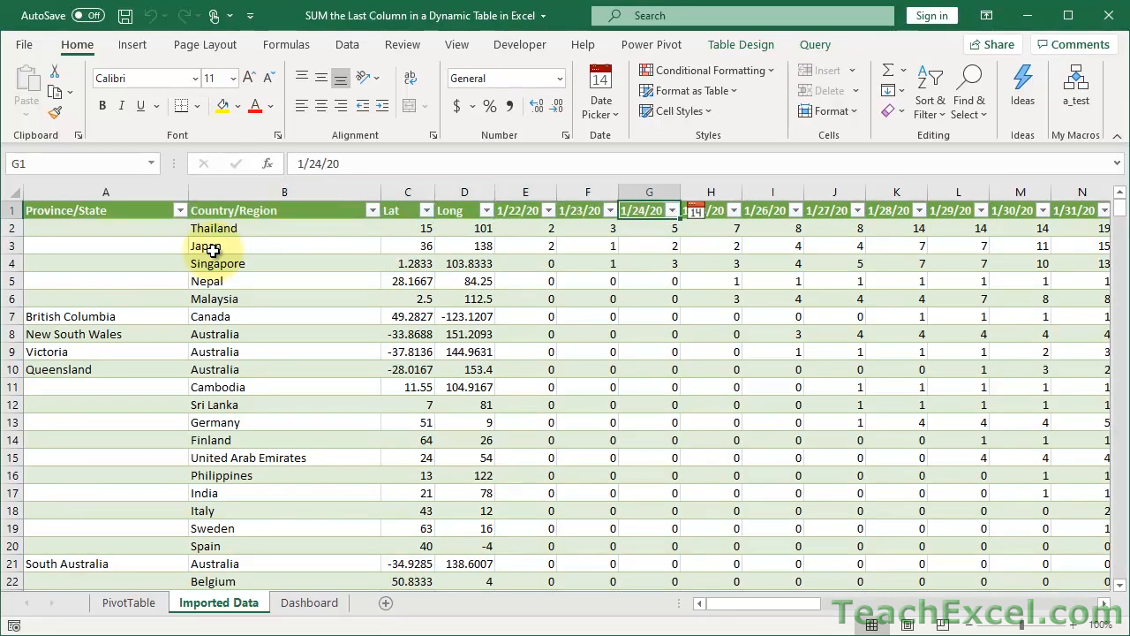
{"action": "key", "text": "Left"}
{"action": "key", "text": "Left"}
{"action": "key", "text": "Left"}
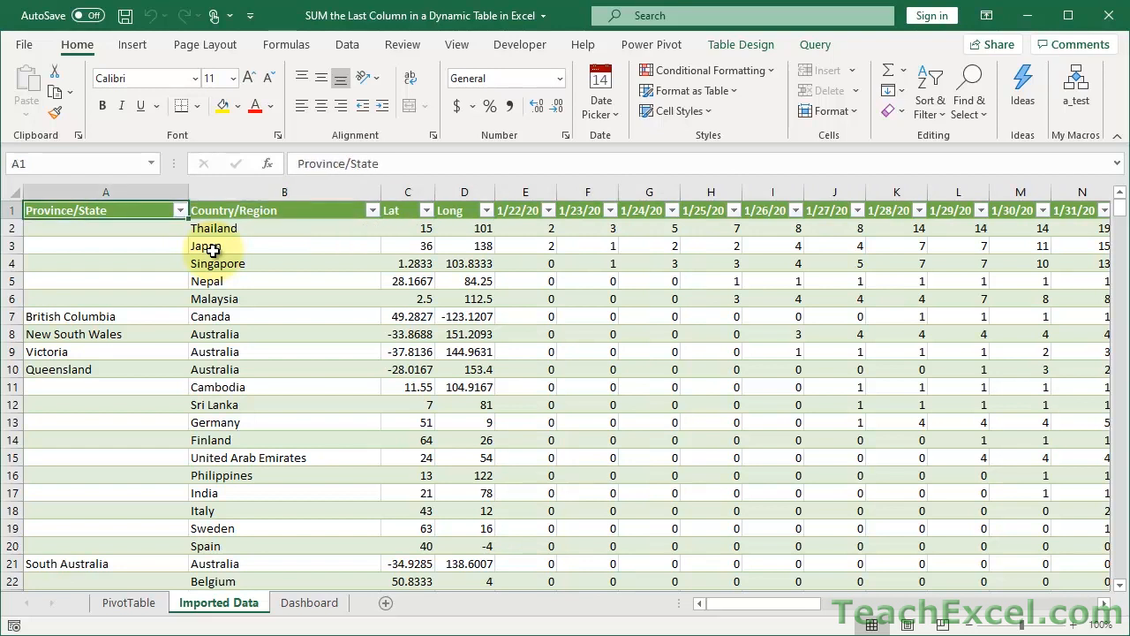
{"action": "key", "text": "ctrl+Right"}
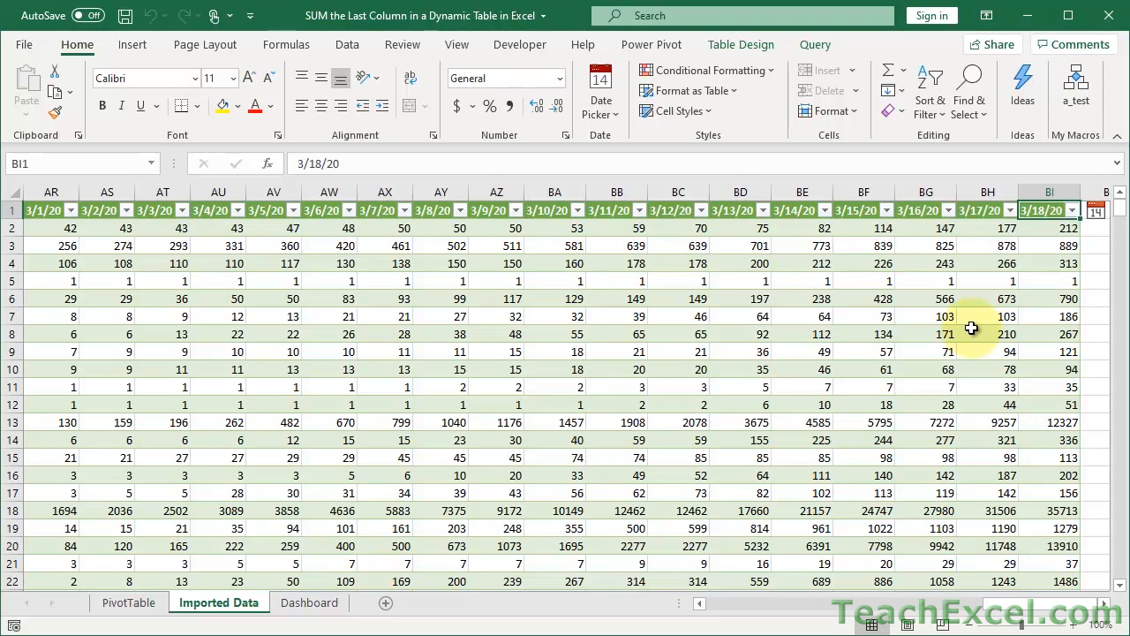
{"action": "key", "text": "ctrl+Left"}
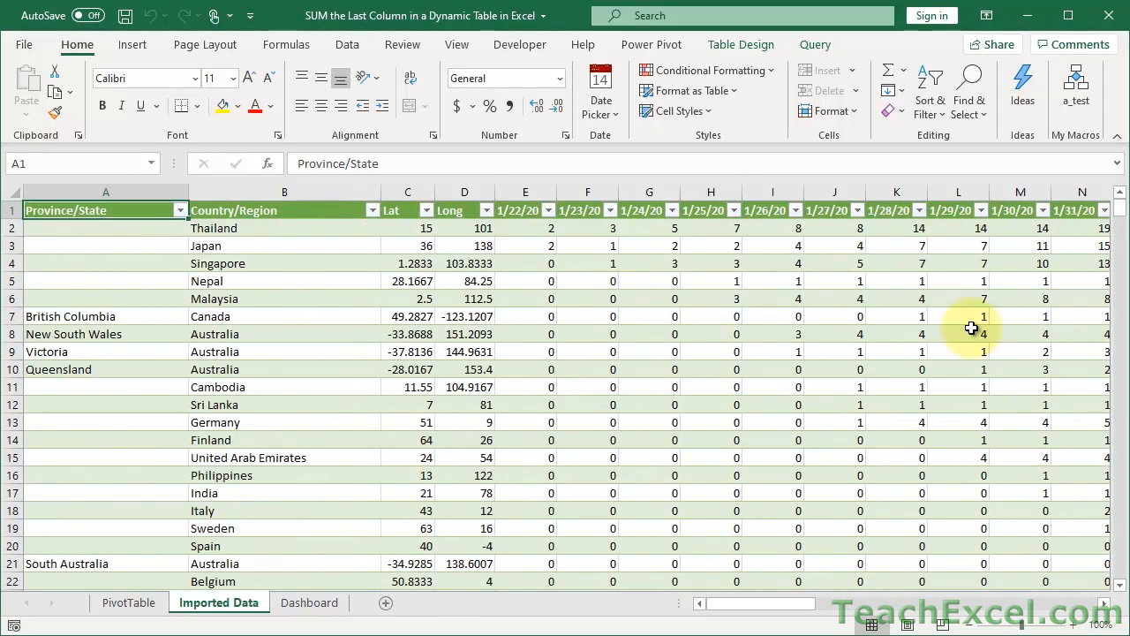
Step: Examine the Country/Region column down to the table's last row, check that row's last date column, and return to the header
{"action": "key", "text": "Right"}
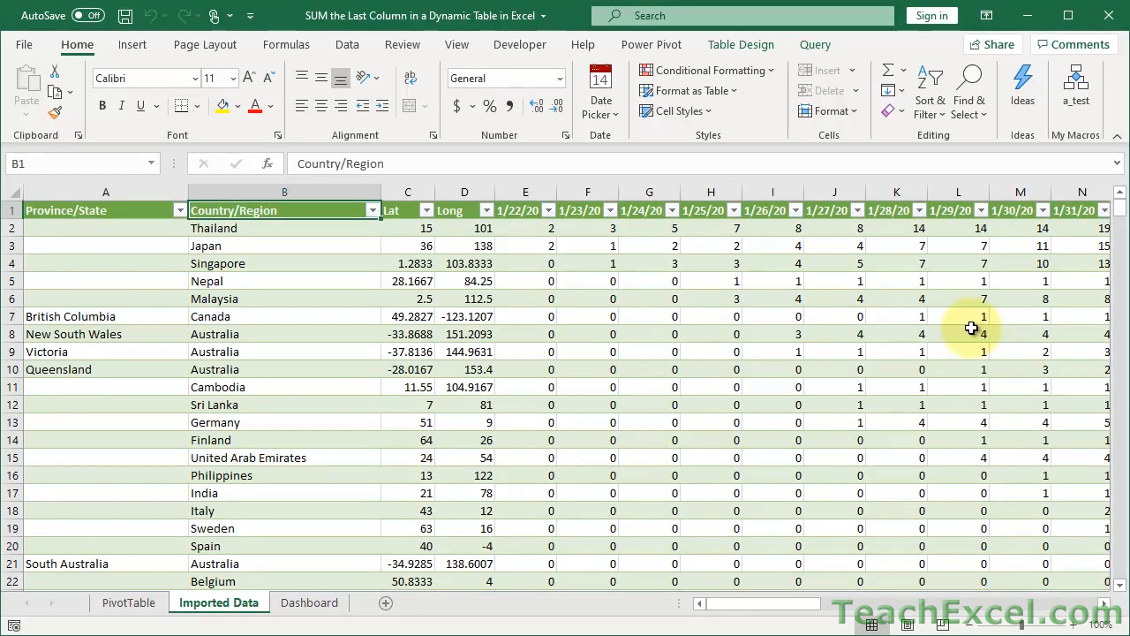
{"action": "key", "text": "Down"}
{"action": "key", "text": "Down"}
{"action": "key", "text": "Up"}
{"action": "key", "text": "Up"}
{"action": "key", "text": "ctrl+Down"}
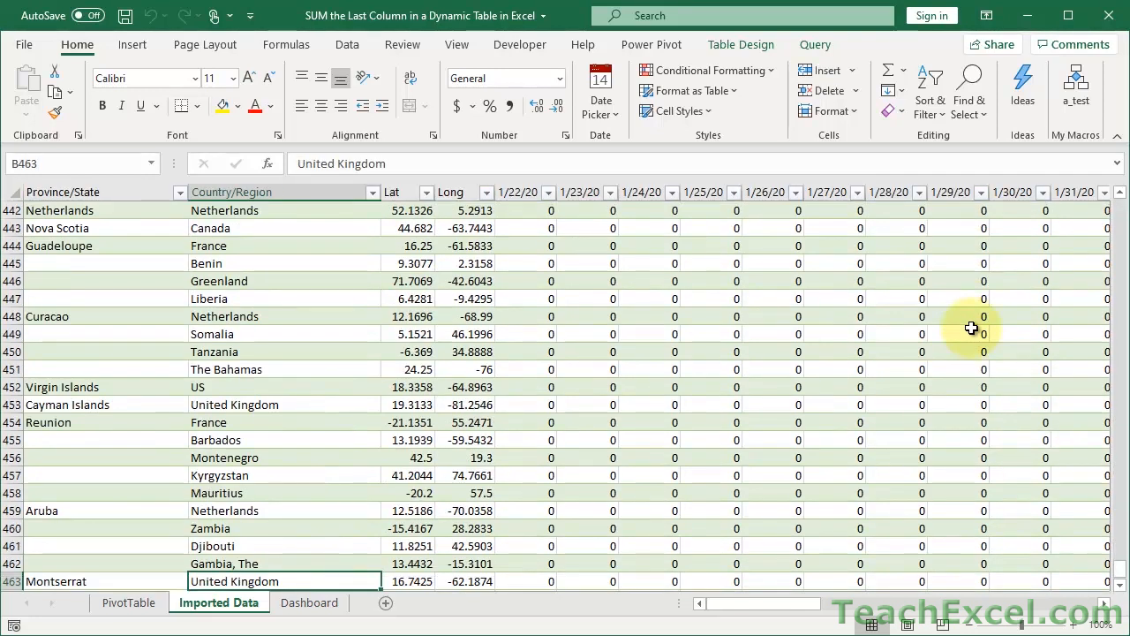
{"action": "key", "text": "Down"}
{"action": "key", "text": "Down"}
{"action": "key", "text": "Down"}
{"action": "key", "text": "Down"}
{"action": "key", "text": "Down"}
{"action": "key", "text": "Down"}
{"action": "key", "text": "Down"}
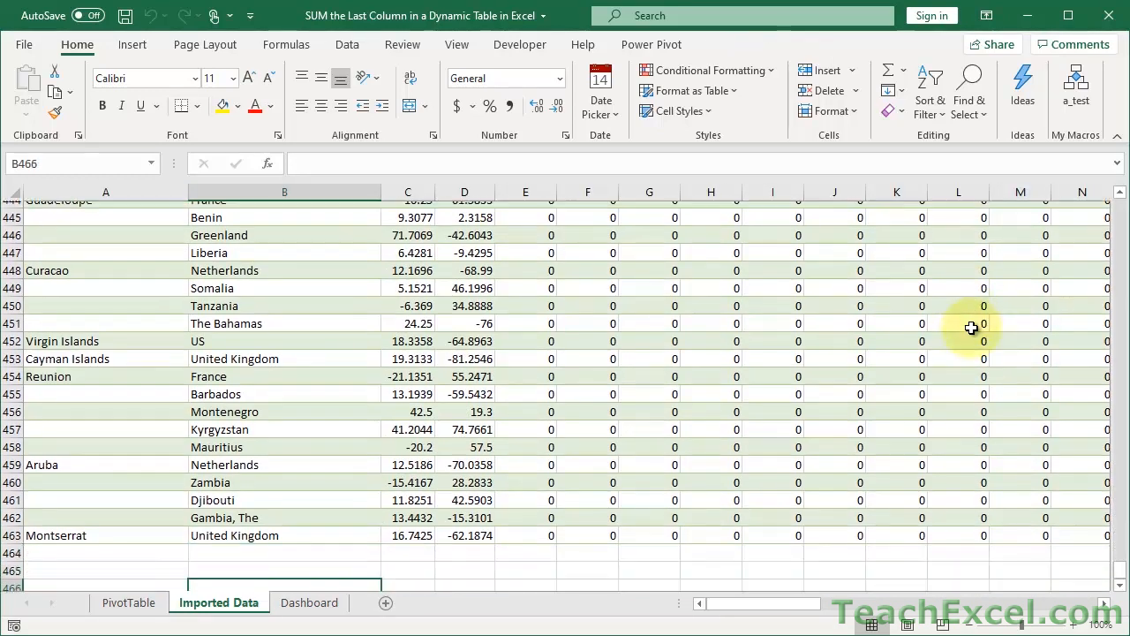
{"action": "key", "text": "Up"}
{"action": "key", "text": "Up"}
{"action": "key", "text": "Up"}
{"action": "key", "text": "Up"}
{"action": "key", "text": "Up"}
{"action": "key", "text": "Up"}
{"action": "key", "text": "Up"}
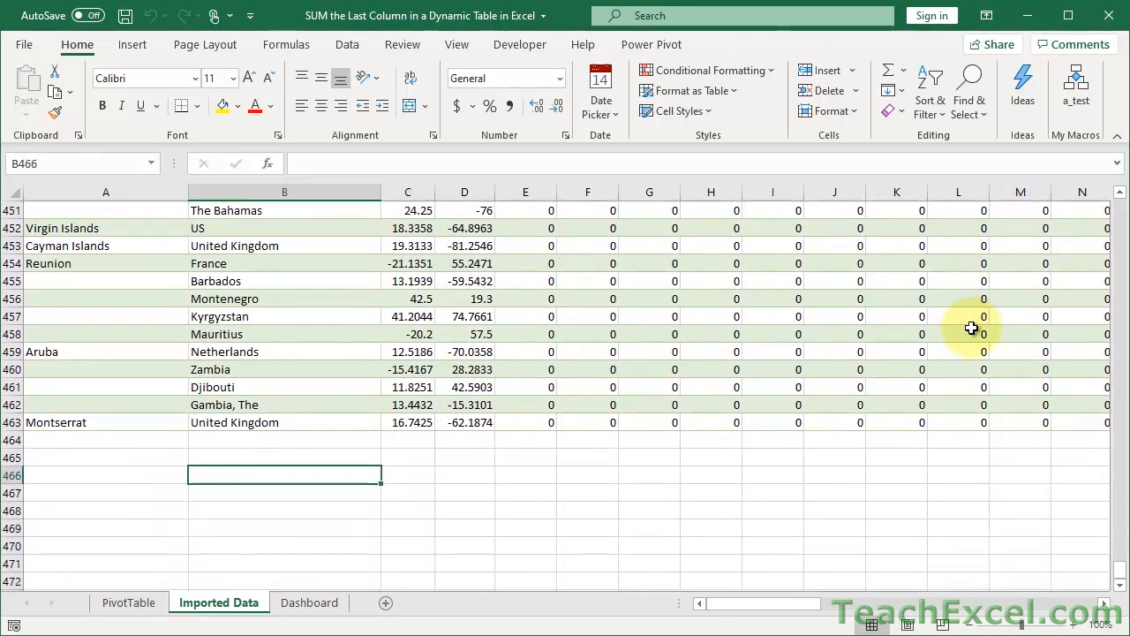
{"action": "key", "text": "ctrl+Right"}
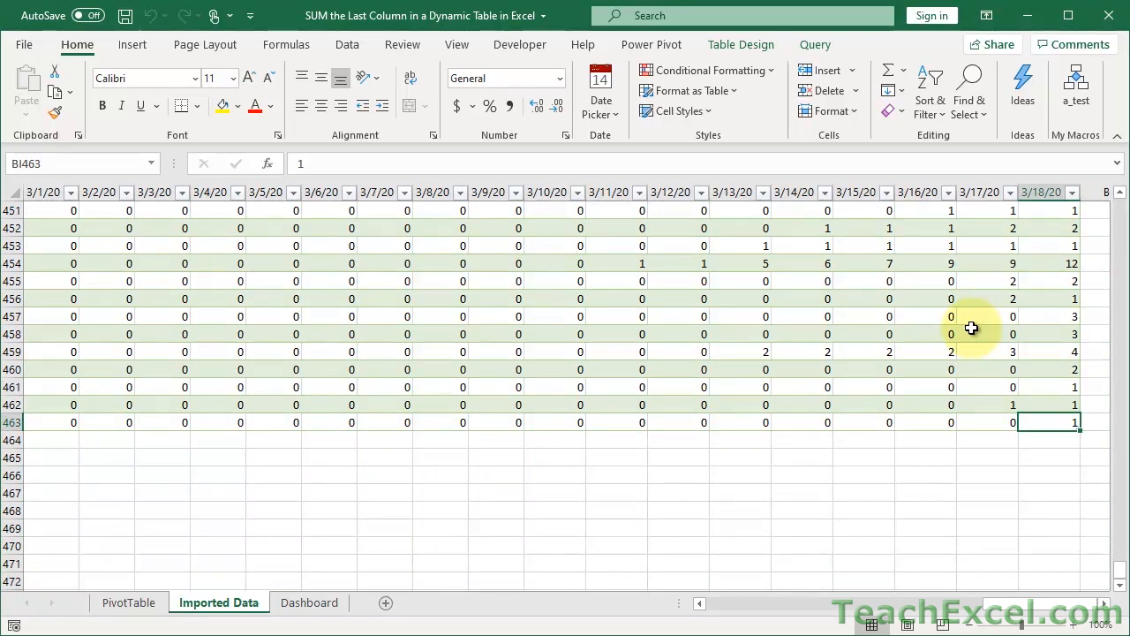
{"action": "key", "text": "ctrl+Left"}
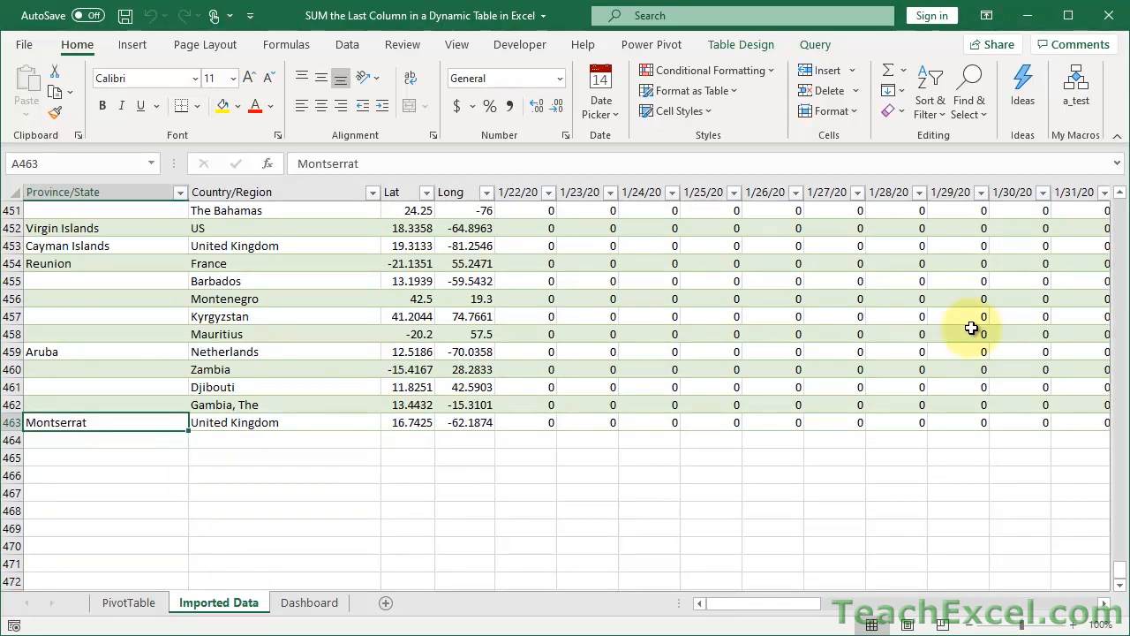
{"action": "key", "text": "Right"}
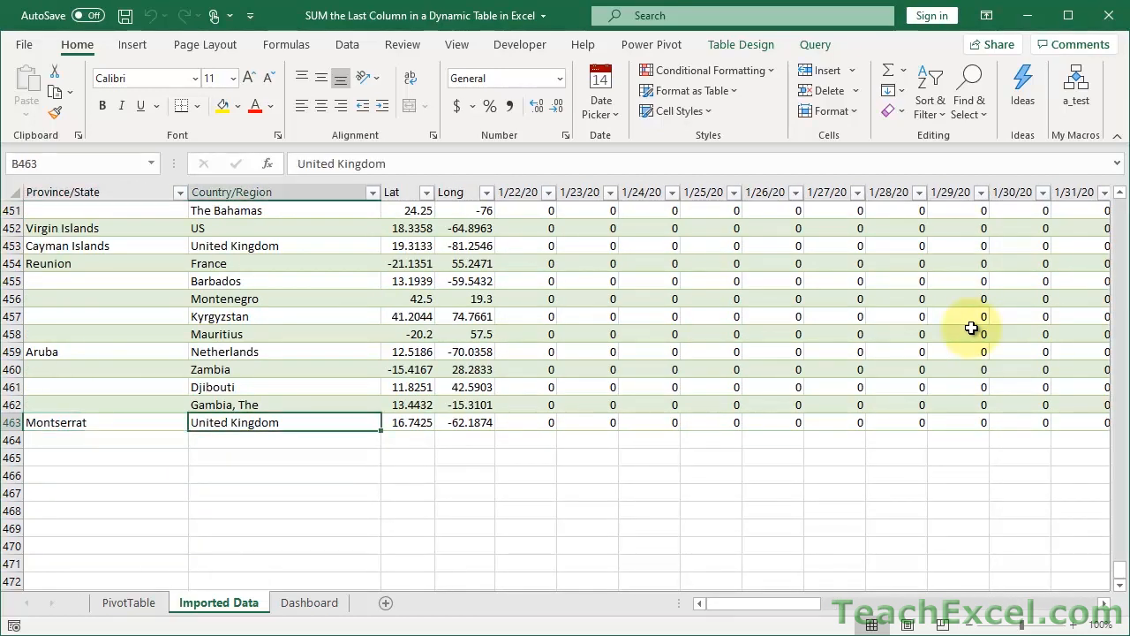
{"action": "key", "text": "ctrl+Up"}
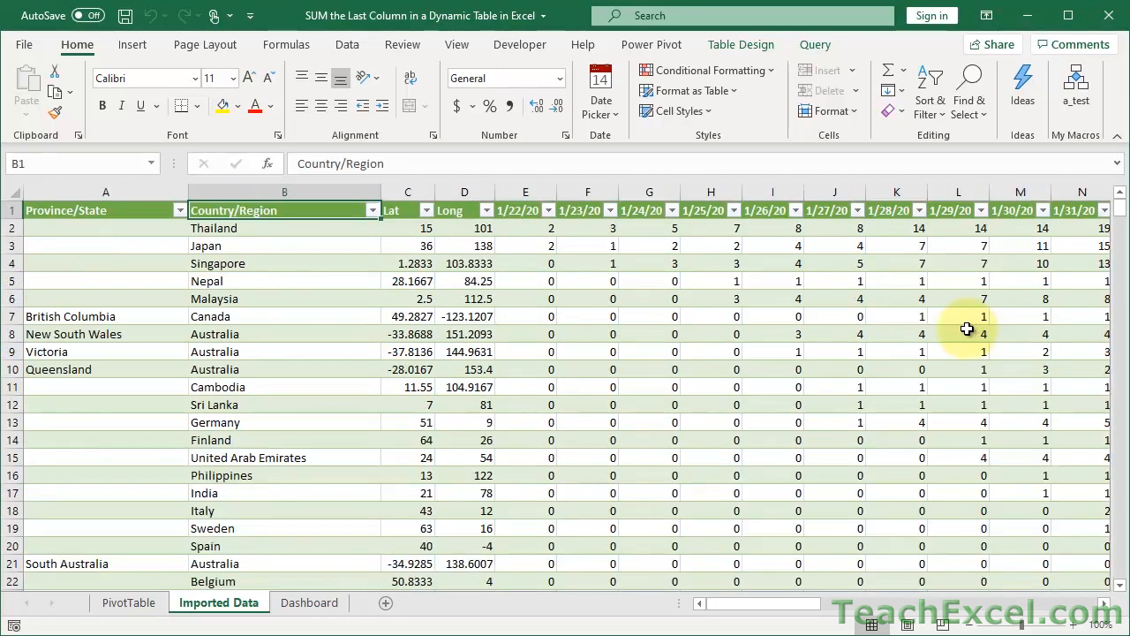
Step: In Dashboard cell B6, enter a COUNTA formula over the whole of row 1 on the Imported Data sheet
{"action": "left_click", "coordinate": [309, 604]}
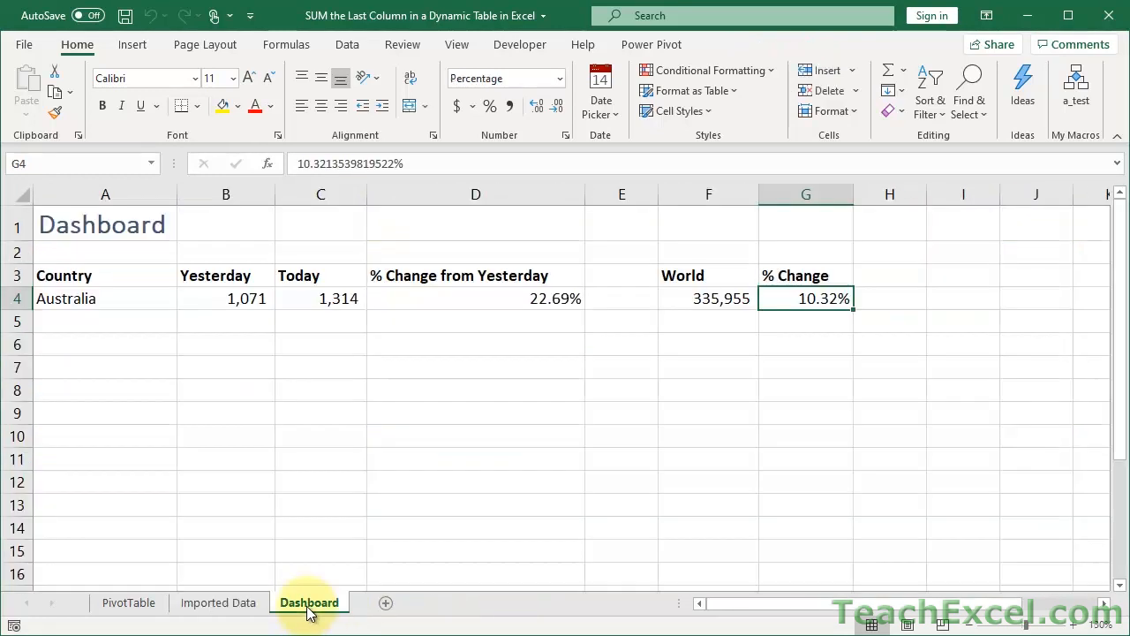
{"action": "left_click", "coordinate": [218, 344]}
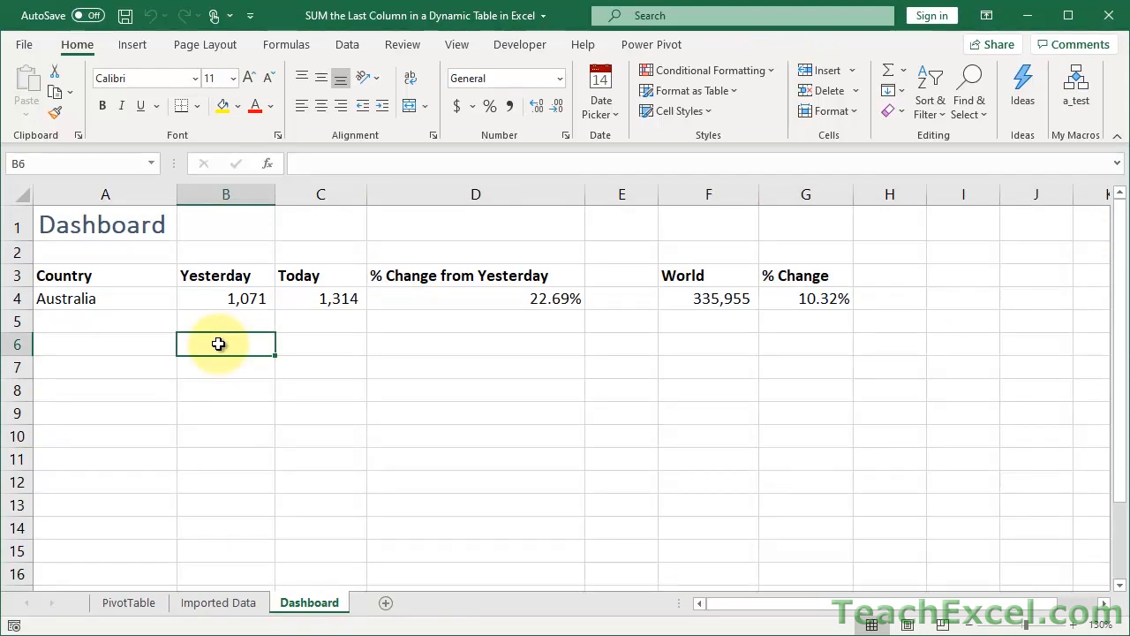
{"action": "type", "text": "="}
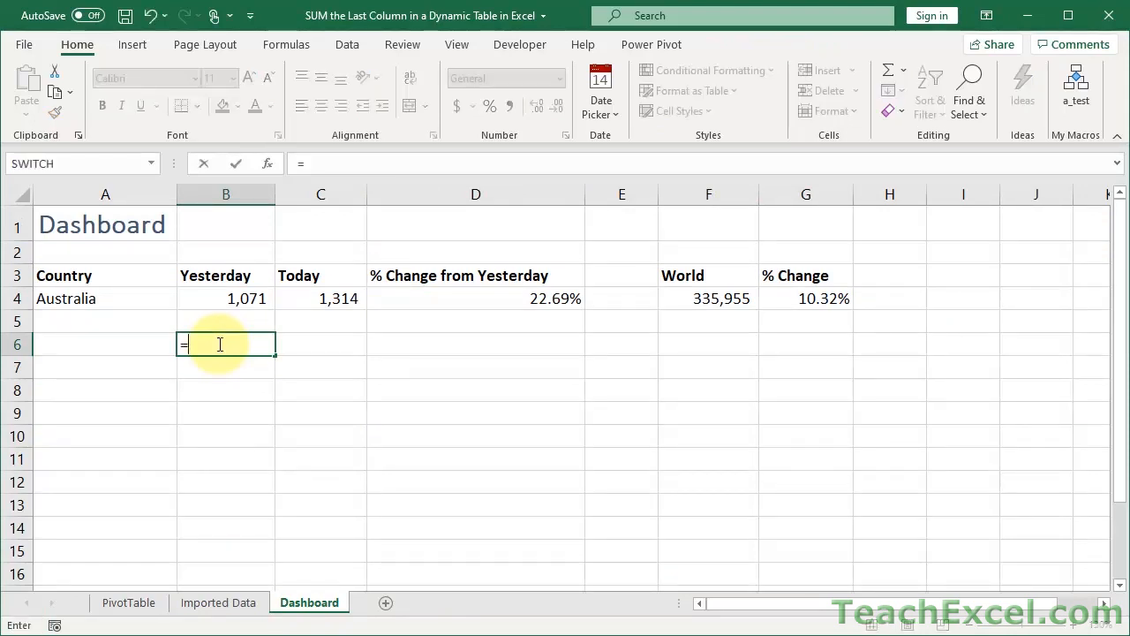
{"action": "type", "text": "count"}
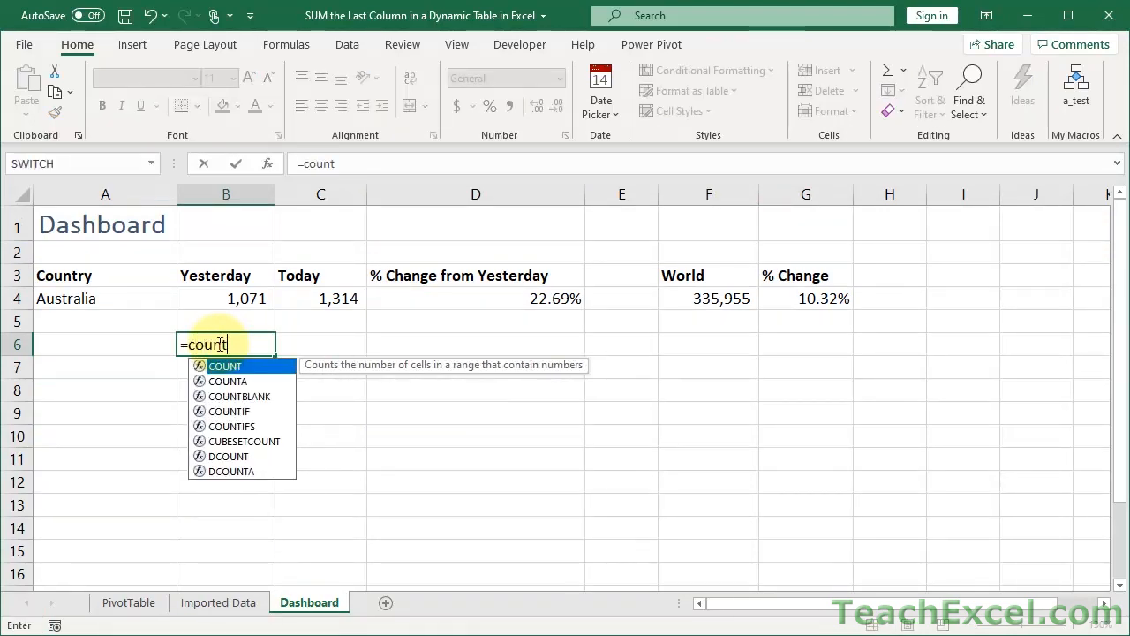
{"action": "type", "text": "a"}
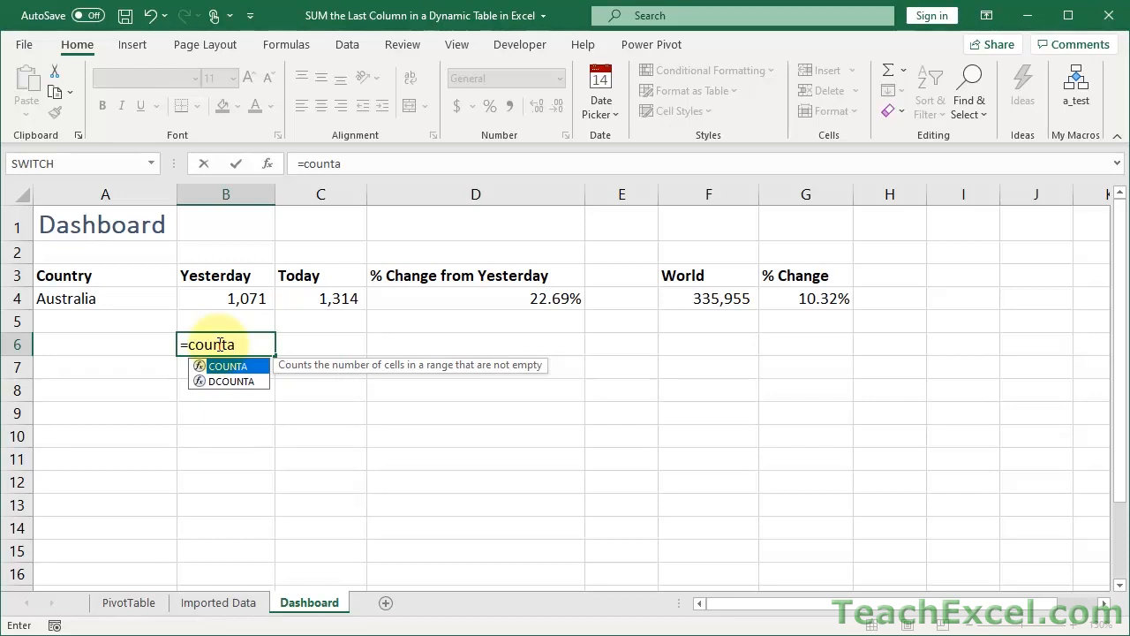
{"action": "key", "text": "Tab"}
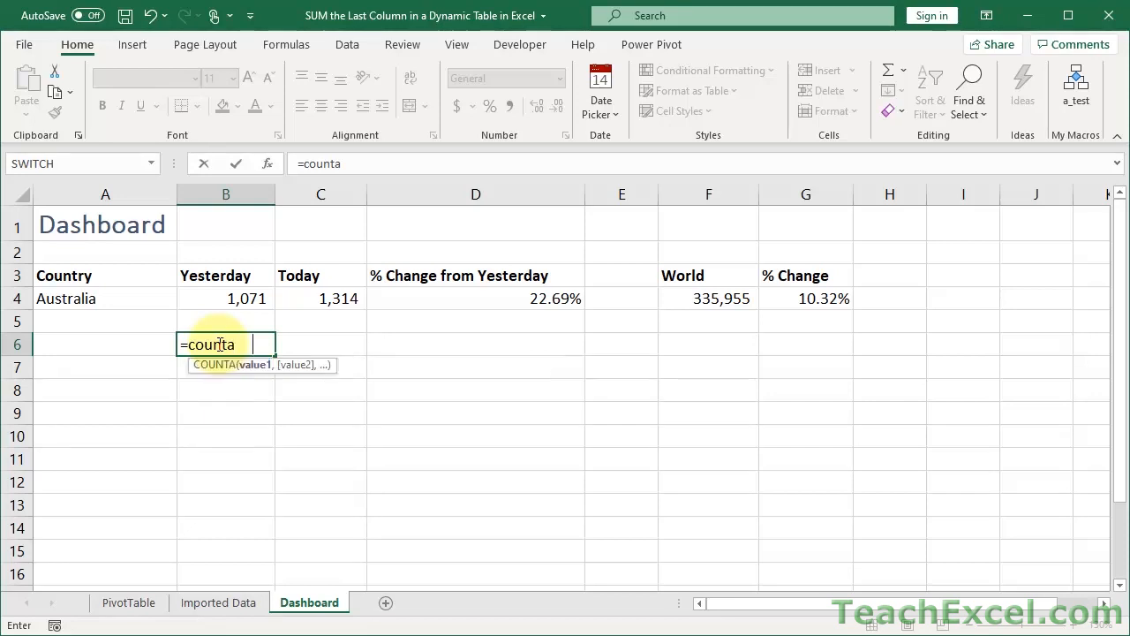
{"action": "left_click", "coordinate": [218, 603]}
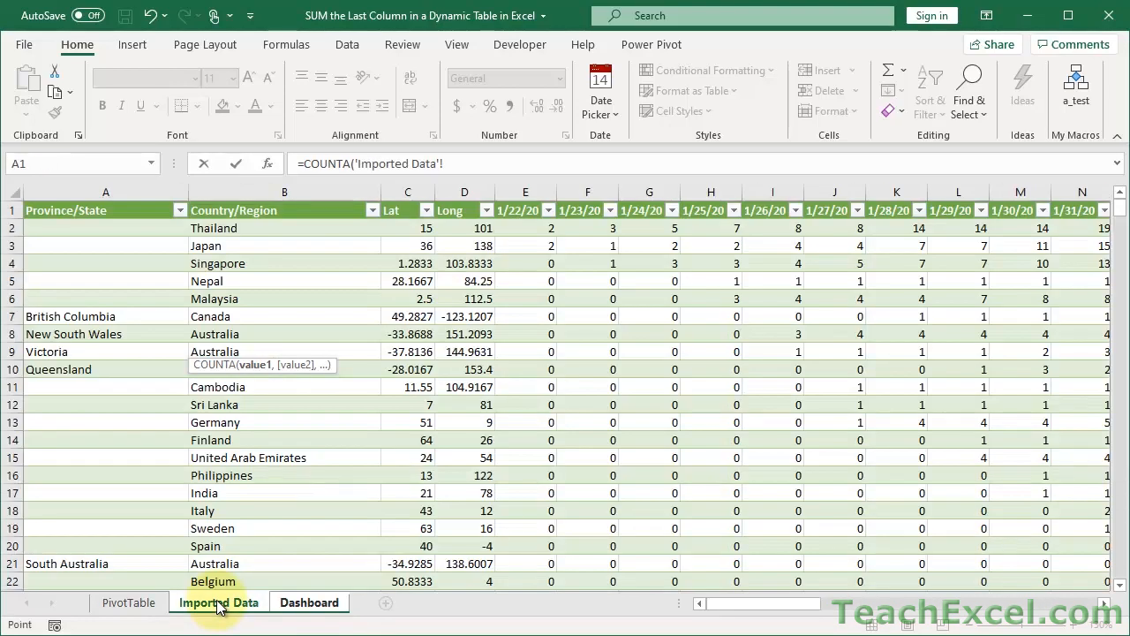
{"action": "left_click", "coordinate": [7, 207]}
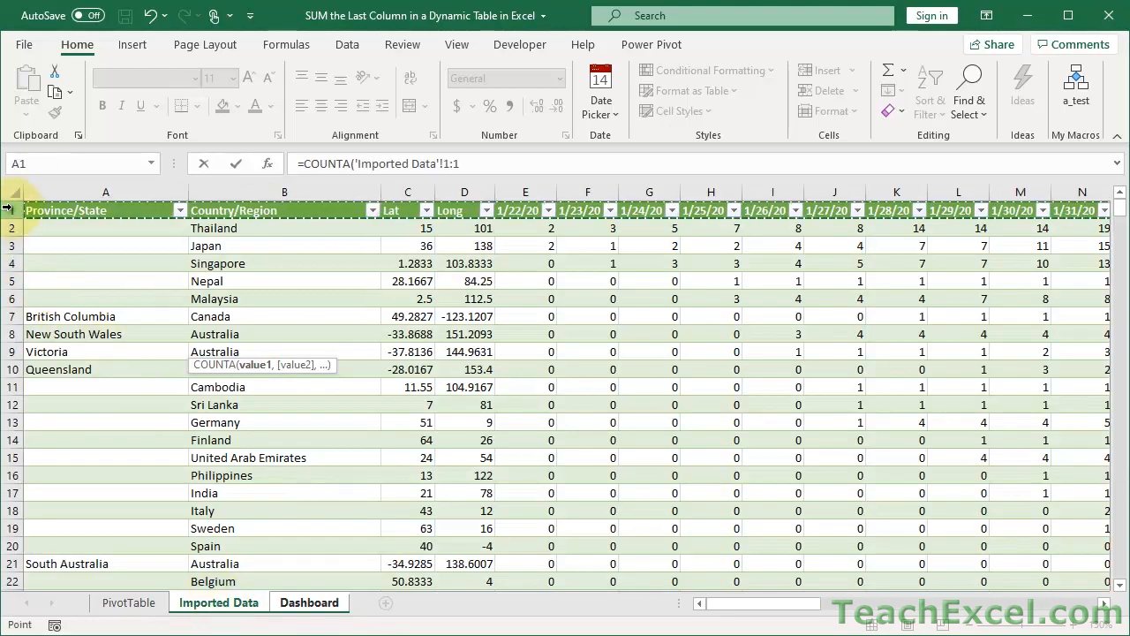
{"action": "key", "text": "Return"}
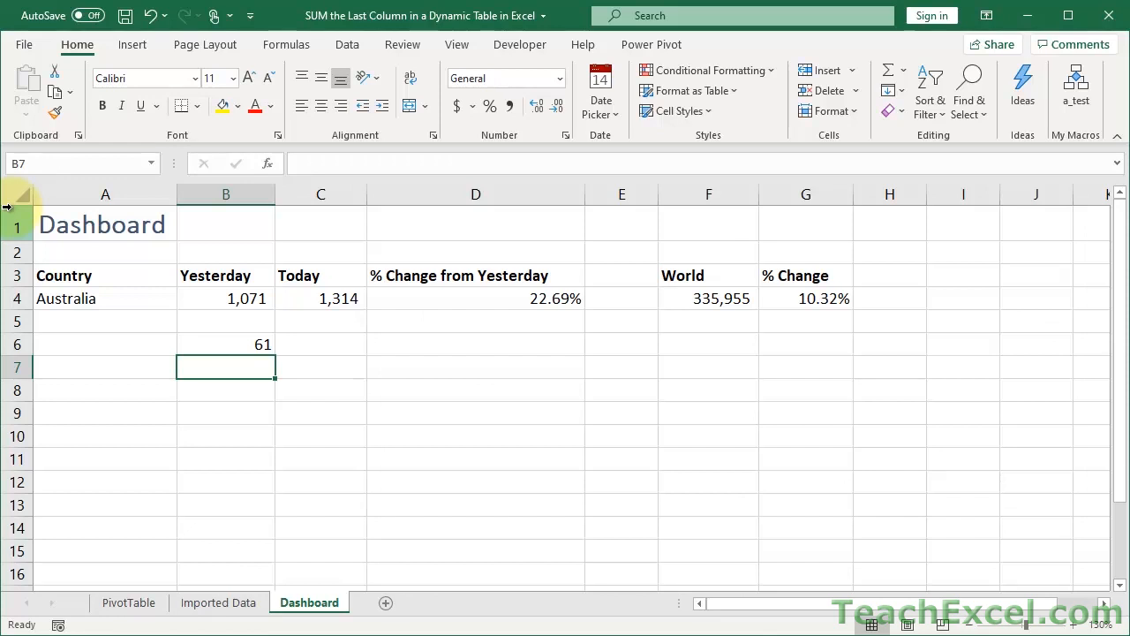
{"action": "left_click", "coordinate": [222, 348]}
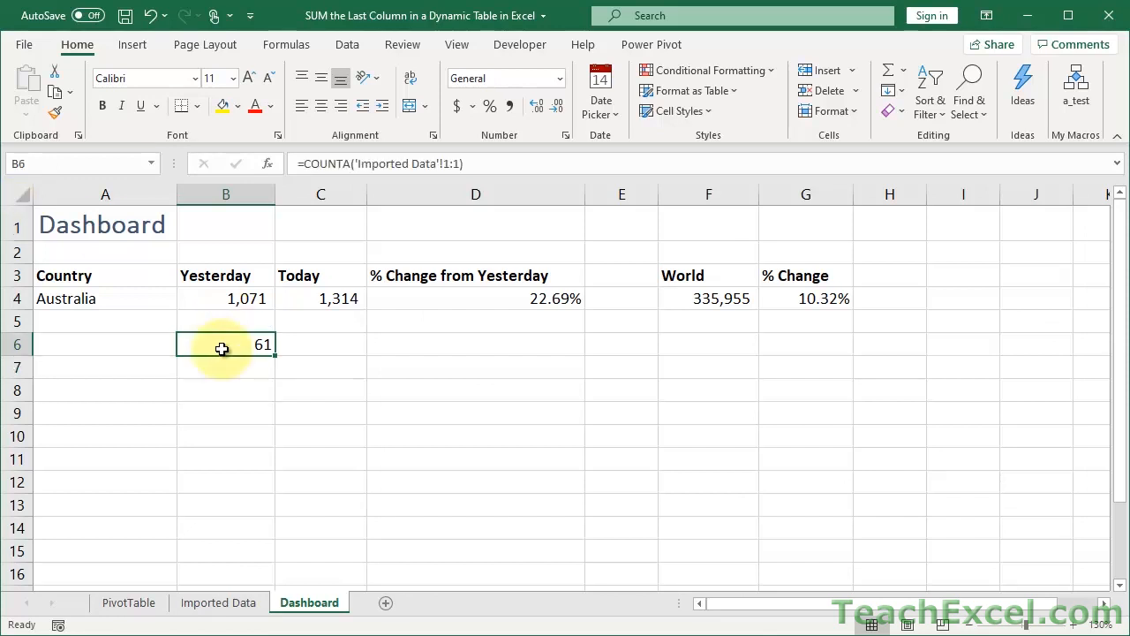
Step: In cell B7, enter a COUNTA formula over the whole of column B on the Imported Data sheet
{"action": "key", "text": "Return"}
{"action": "type", "text": "=counta"}
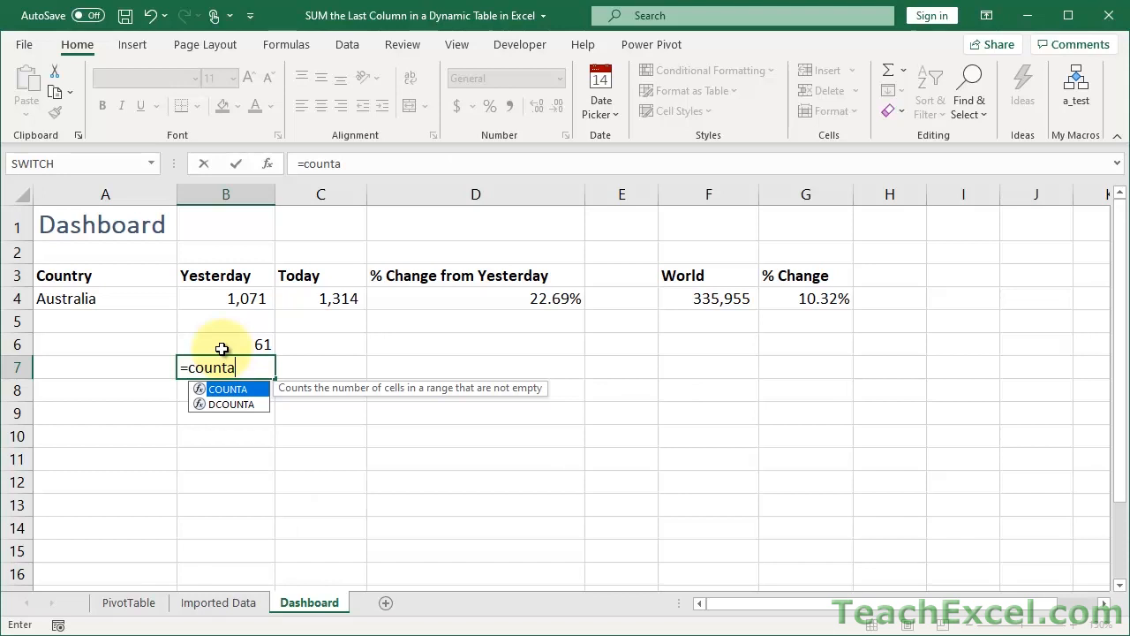
{"action": "key", "text": "Tab"}
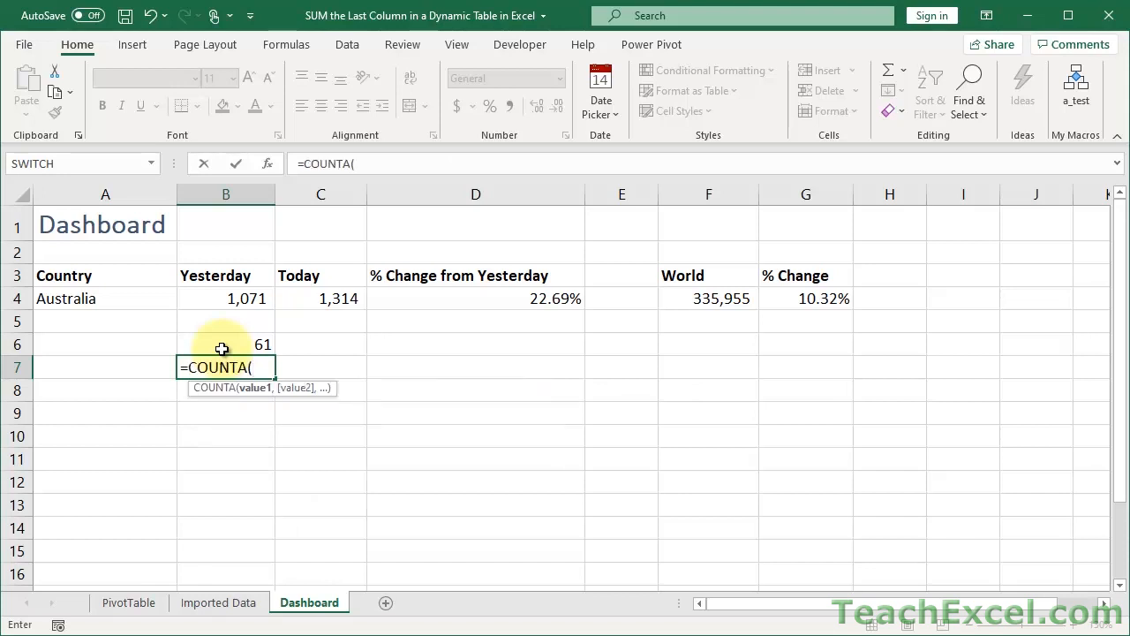
{"action": "left_click", "coordinate": [211, 606]}
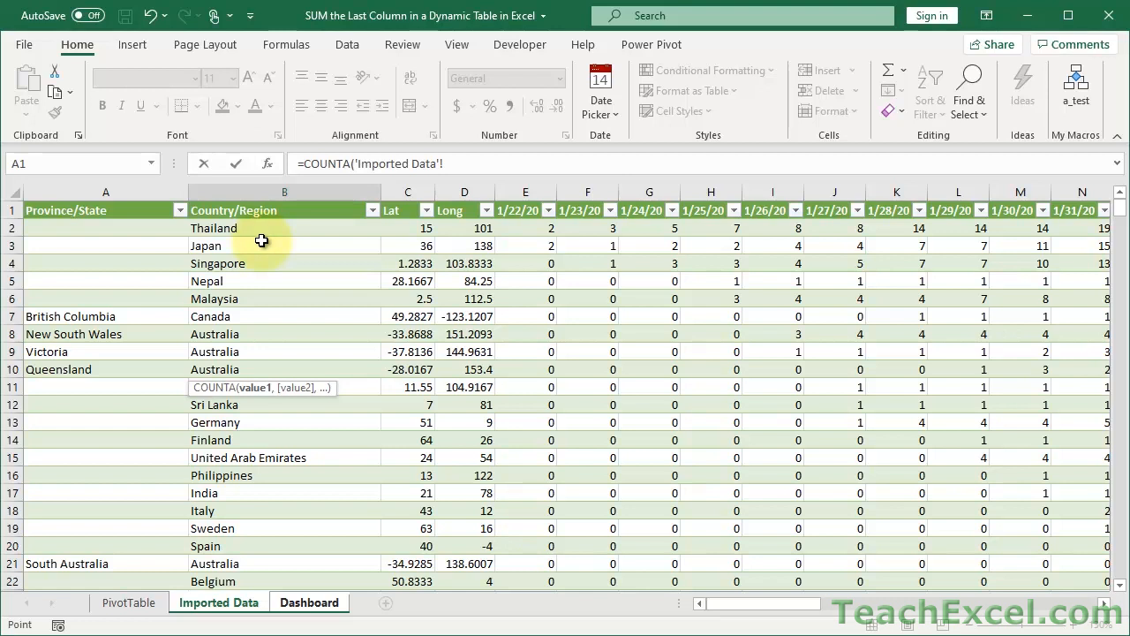
{"action": "left_click", "coordinate": [255, 186]}
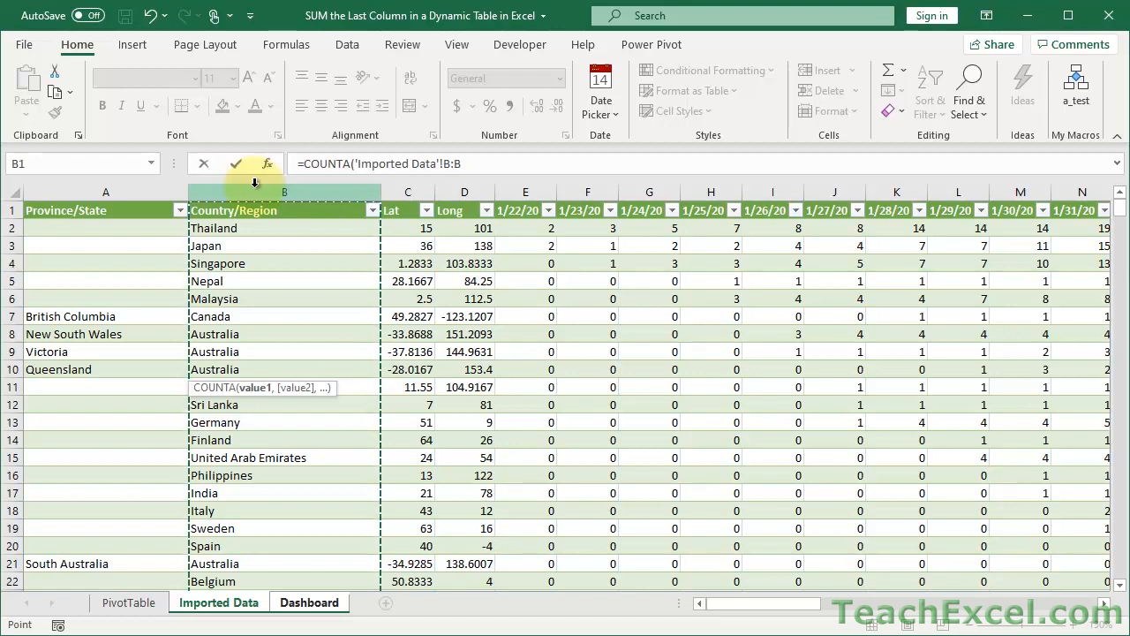
{"action": "key", "text": "Return"}
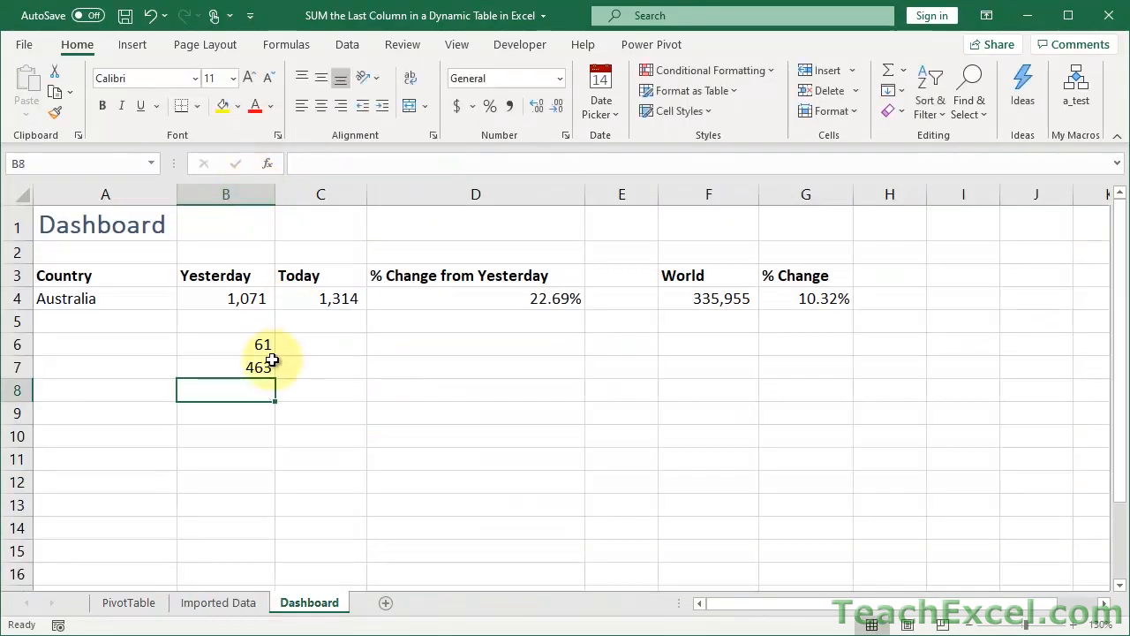
{"action": "left_click", "coordinate": [237, 368]}
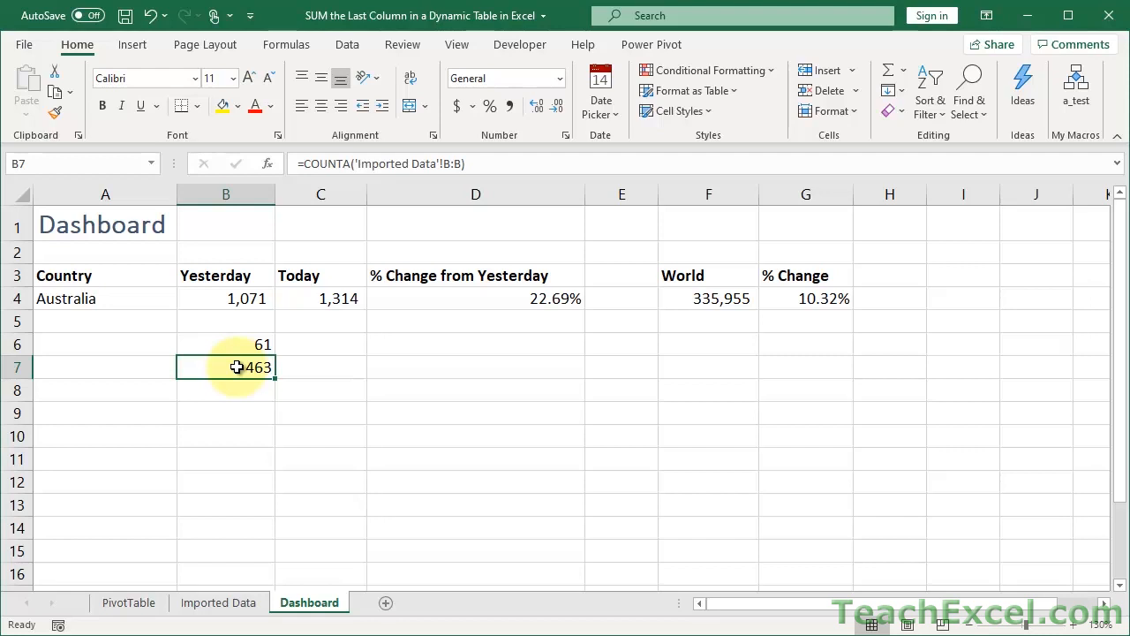
Step: Start an OFFSET formula in Dashboard cell B8 with 'Imported Data'!A2 as its reference argument
{"action": "key", "text": "Down"}
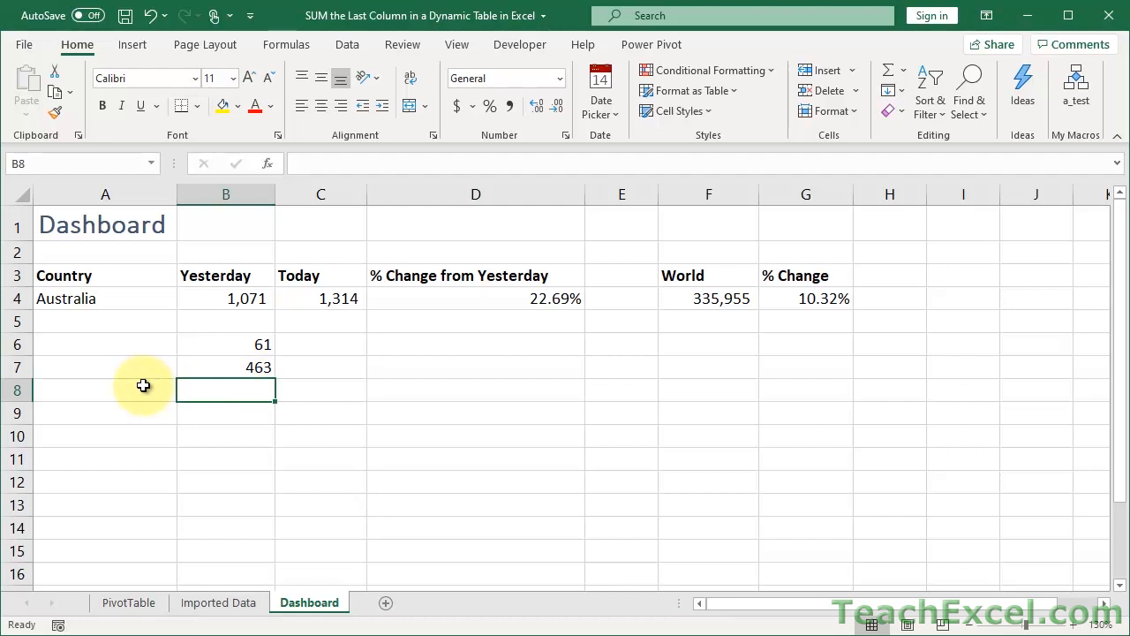
{"action": "left_click", "coordinate": [1074, 624]}
{"action": "left_click", "coordinate": [1074, 624]}
{"action": "left_click", "coordinate": [1074, 624]}
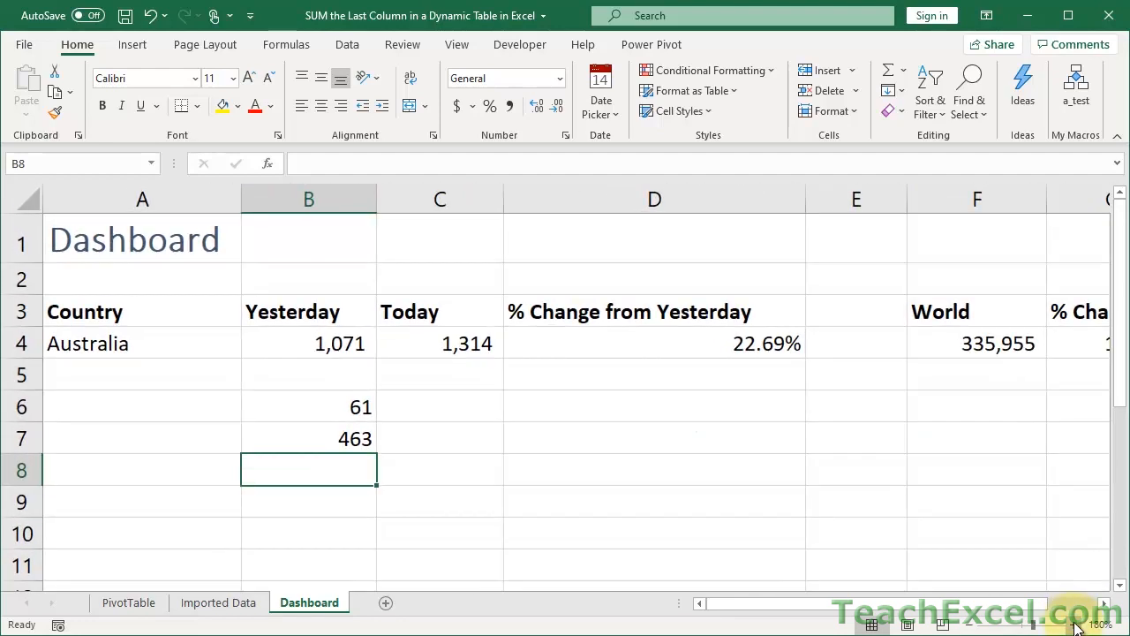
{"action": "left_click", "coordinate": [1119, 584]}
{"action": "left_click", "coordinate": [1120, 584]}
{"action": "left_click", "coordinate": [1120, 586]}
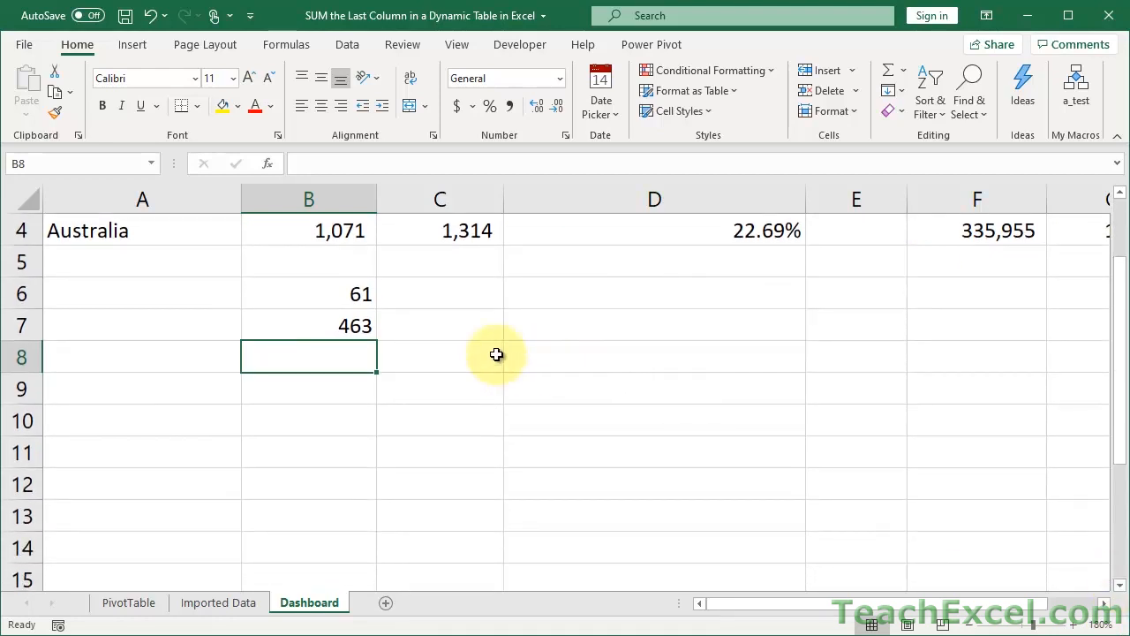
{"action": "type", "text": "=offset"}
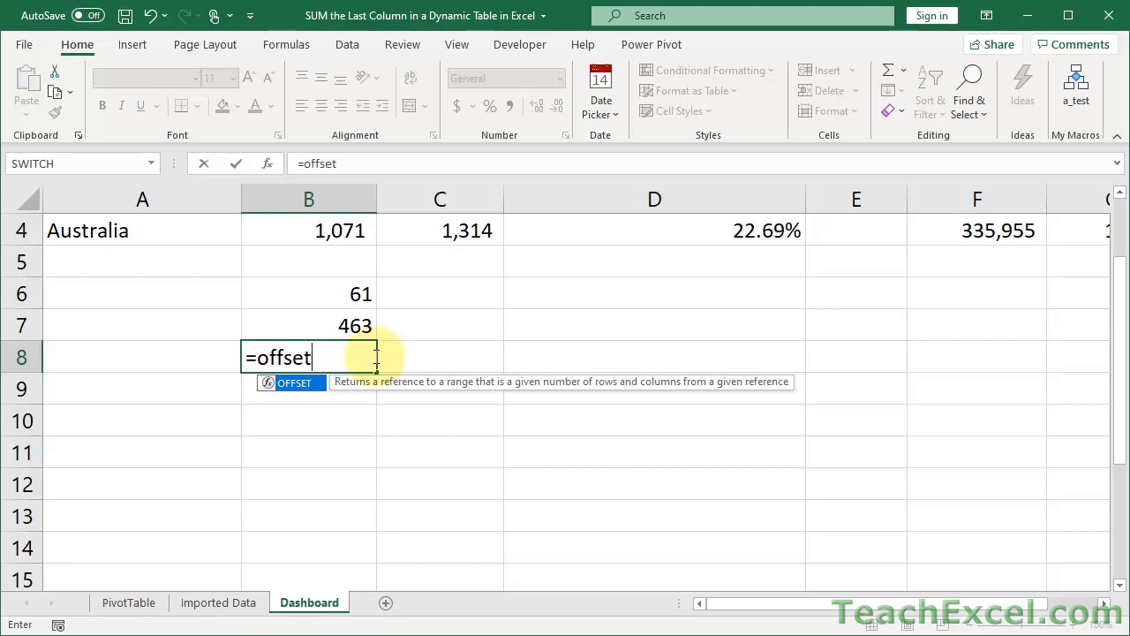
{"action": "key", "text": "Tab"}
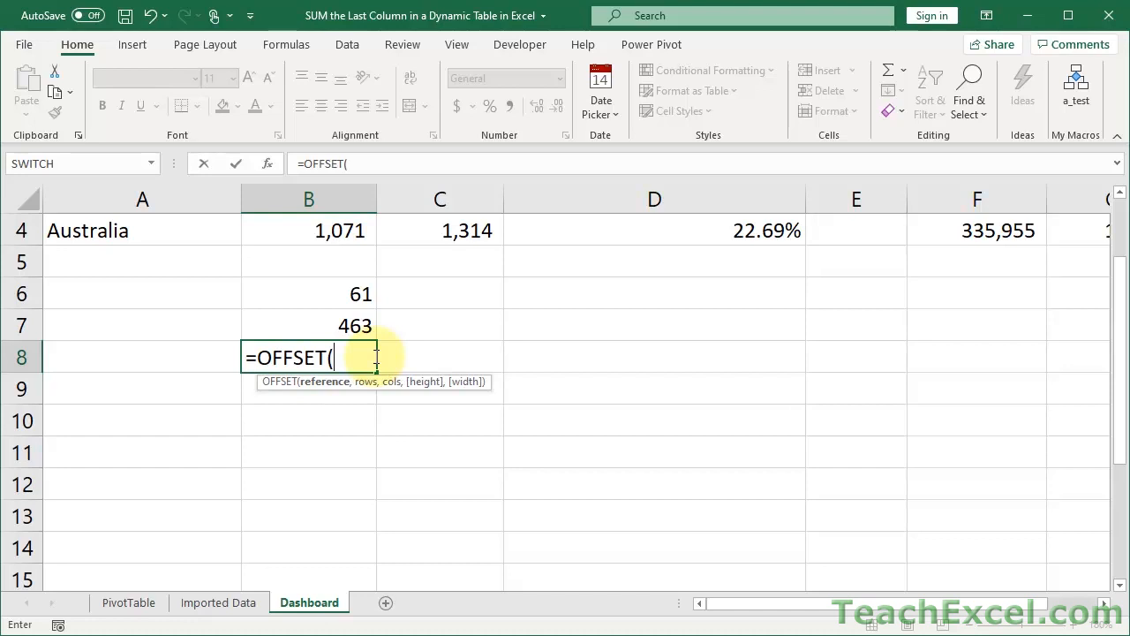
{"action": "left_click", "coordinate": [218, 604]}
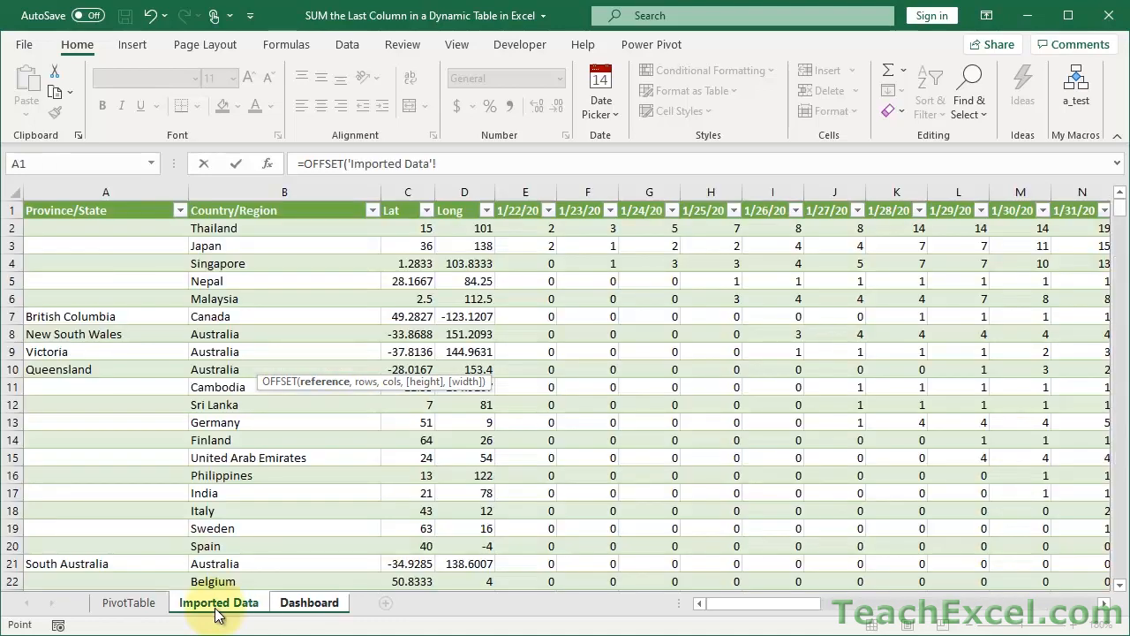
{"action": "left_click", "coordinate": [95, 225]}
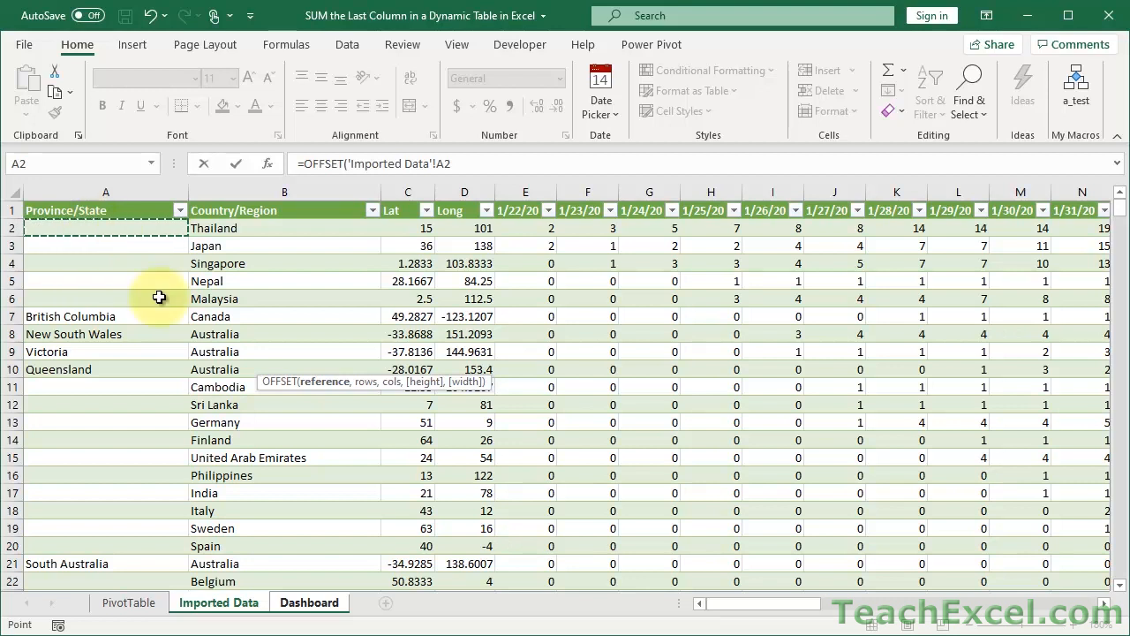
{"action": "mouse_move", "coordinate": [102, 231]}
{"action": "left_mouse_down"}
{"action": "mouse_move", "coordinate": [91, 452]}
{"action": "mouse_move", "coordinate": [101, 227]}
{"action": "left_mouse_up"}
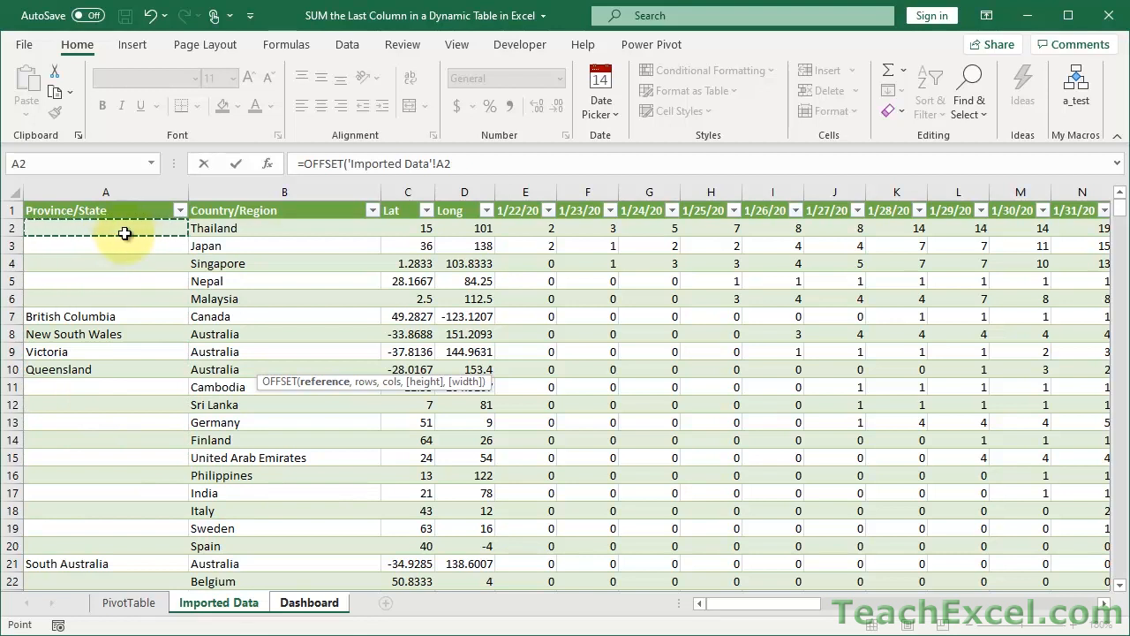
{"action": "type", "text": ","}
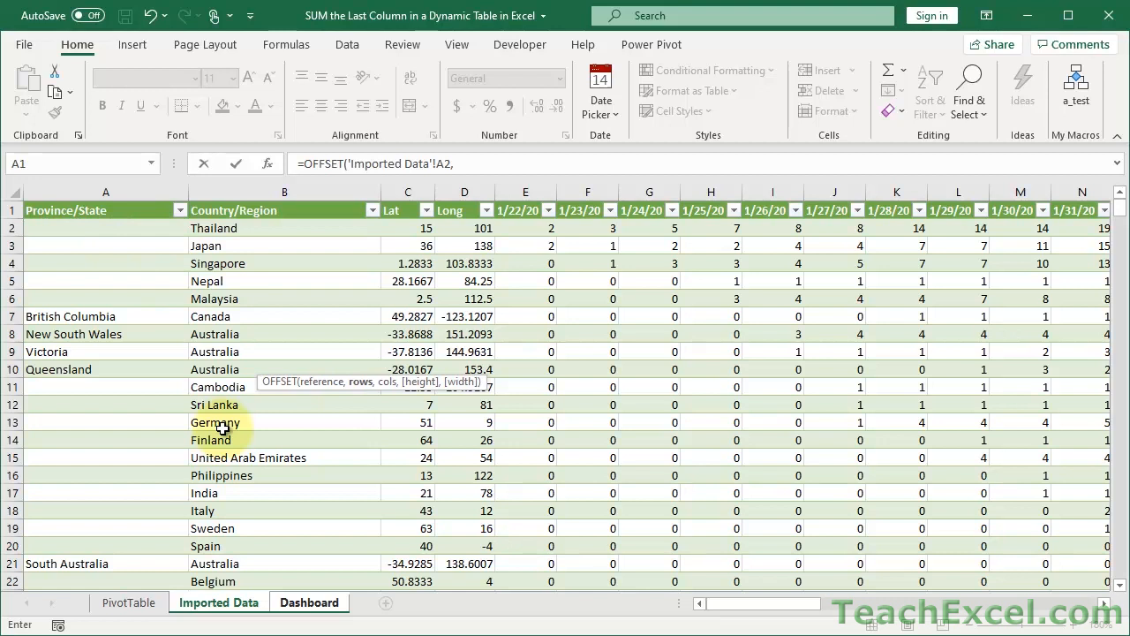
Step: Back on the Dashboard sheet, remove the stray Dashboard! reference from the formula and enter 0 as the OFFSET rows argument
{"action": "left_click", "coordinate": [299, 609]}
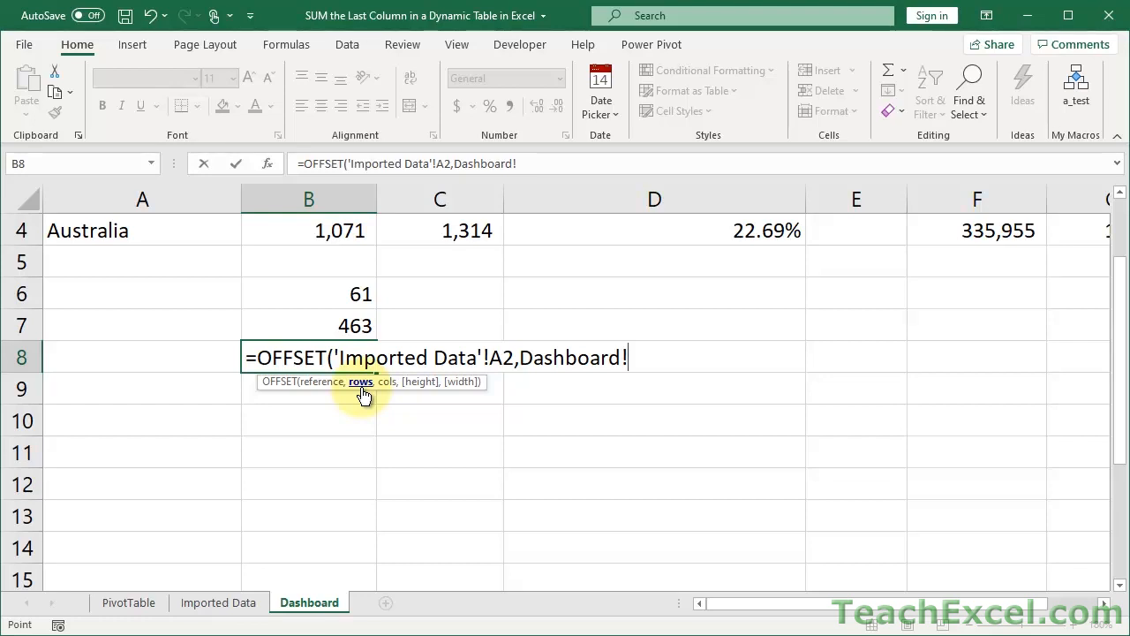
{"action": "key", "text": "BackSpace"}
{"action": "key", "text": "BackSpace"}
{"action": "key", "text": "BackSpace"}
{"action": "key", "text": "BackSpace"}
{"action": "key", "text": "BackSpace"}
{"action": "key", "text": "BackSpace"}
{"action": "key", "text": "BackSpace"}
{"action": "key", "text": "BackSpace"}
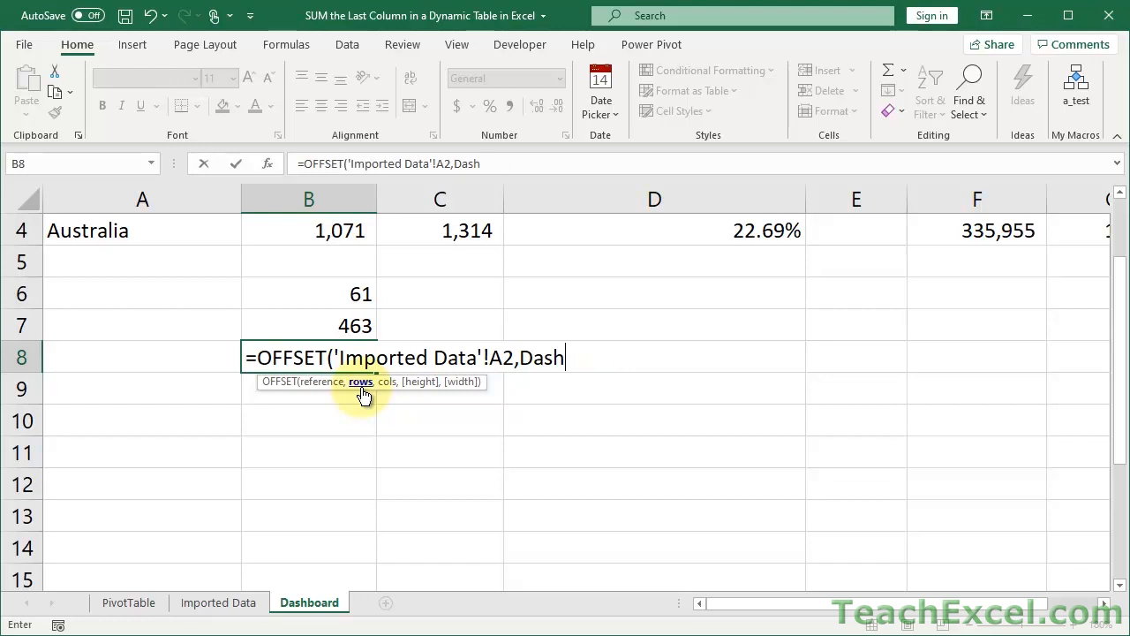
{"action": "key", "text": "BackSpace"}
{"action": "key", "text": "BackSpace"}
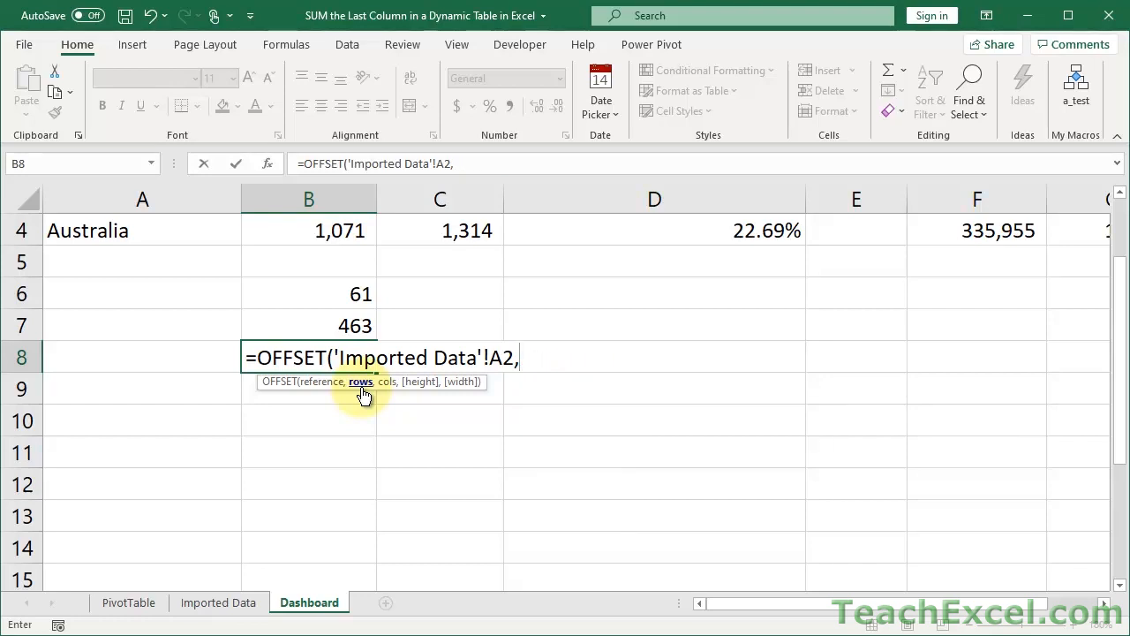
{"action": "type", "text": "0,"}
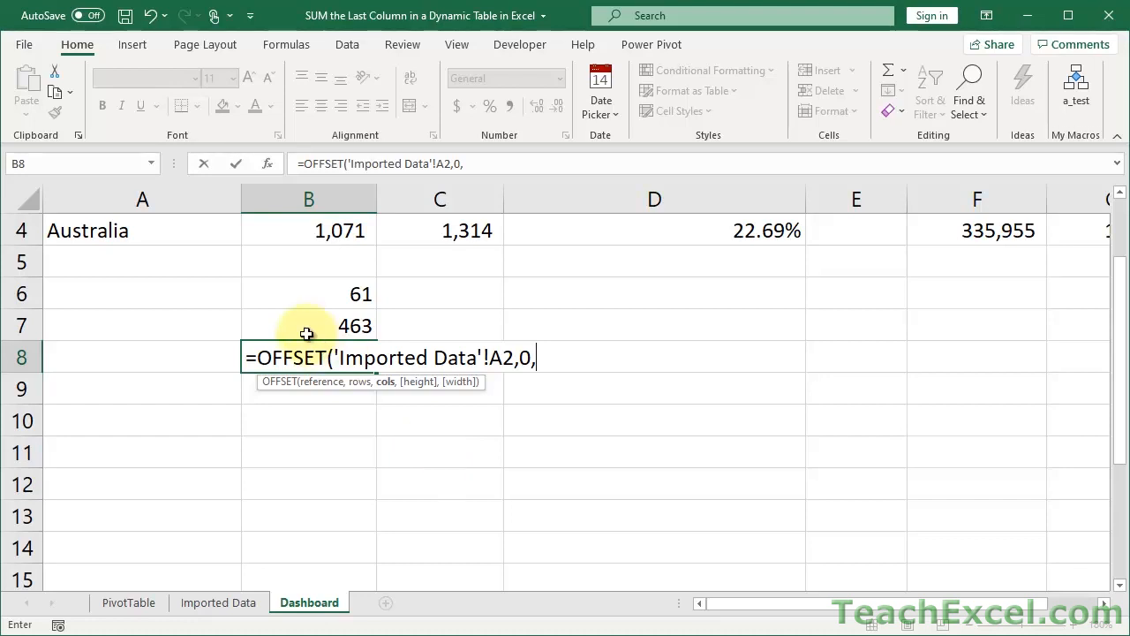
Step: Set the OFFSET cols argument to Dashboard!B6-1 and the height to Dashboard!B7-1, and close the function's parenthesis
{"action": "left_click", "coordinate": [284, 298]}
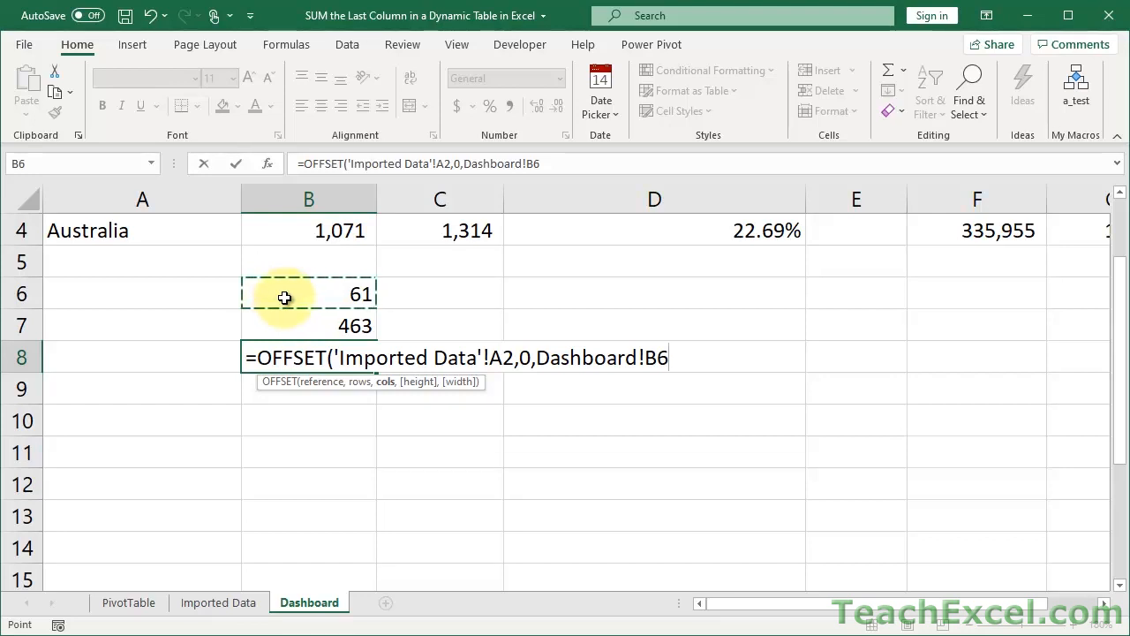
{"action": "type", "text": "-1"}
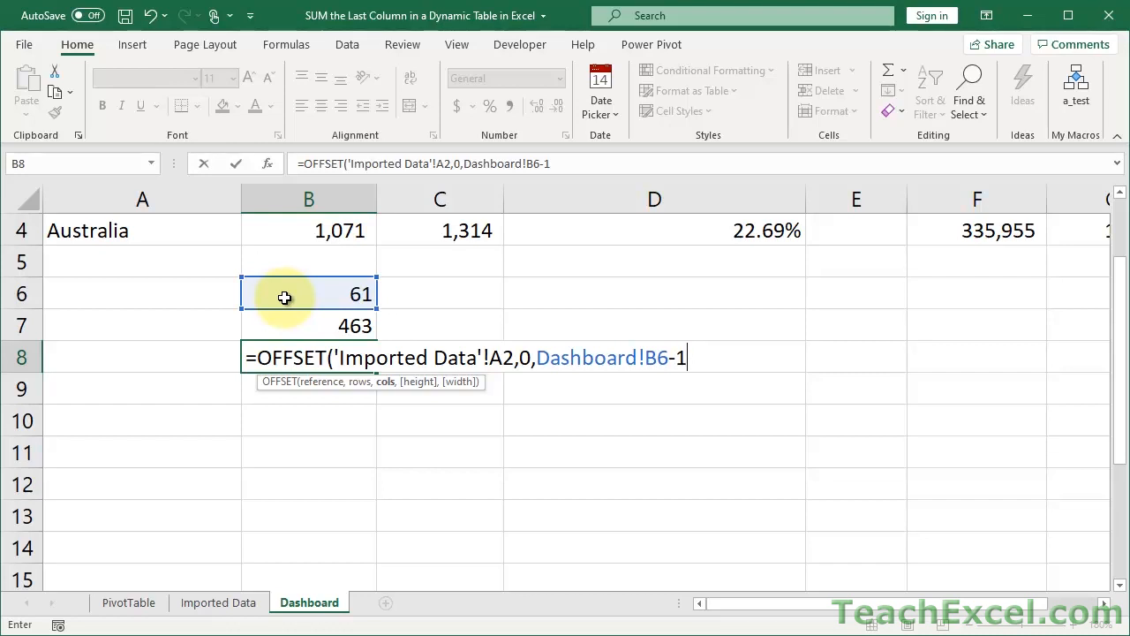
{"action": "type", "text": ","}
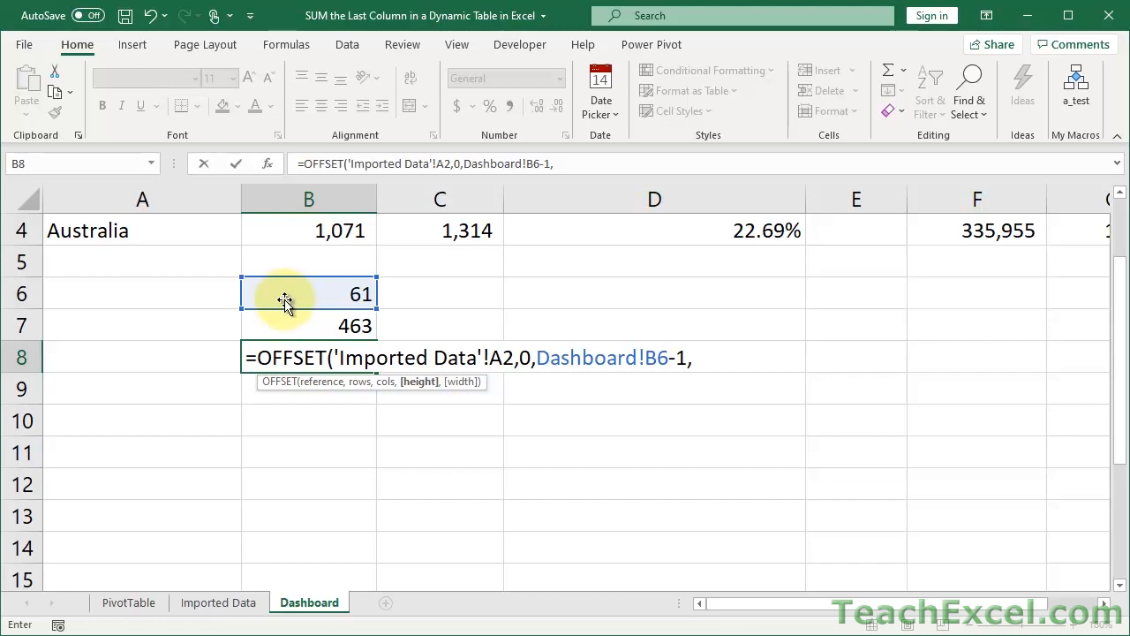
{"action": "left_click", "coordinate": [286, 329]}
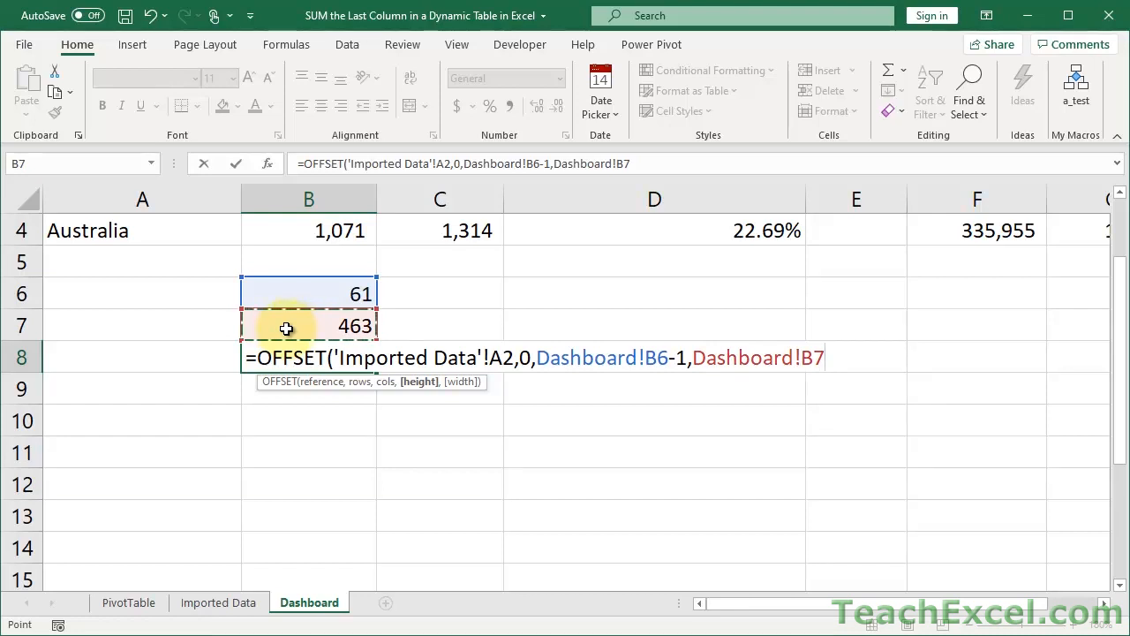
{"action": "type", "text": "-1"}
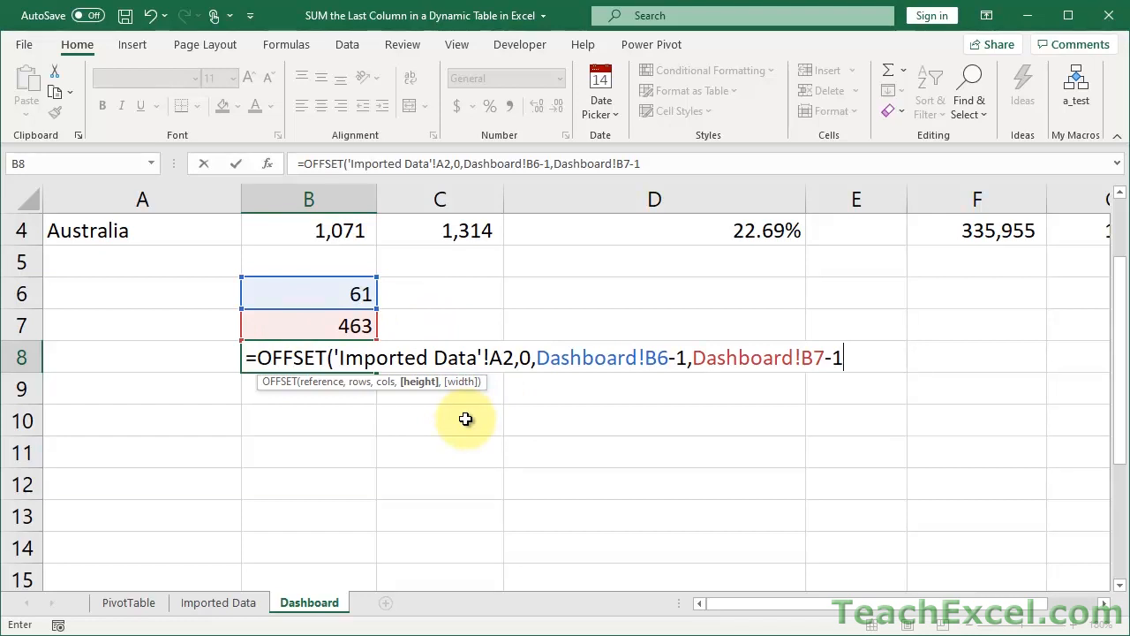
{"action": "type", "text": ")"}
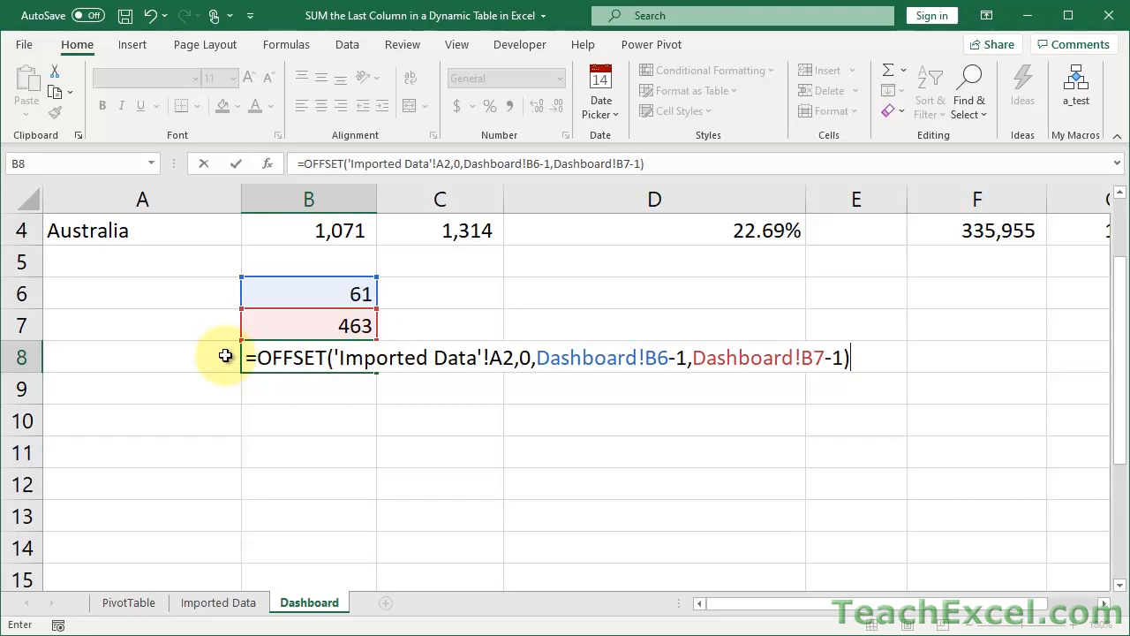
Step: Commit the OFFSET formula in B8 and compare its first spilled value with the top of the last Imported Data column
{"action": "key", "text": "Return"}
{"action": "left_click", "coordinate": [284, 357]}
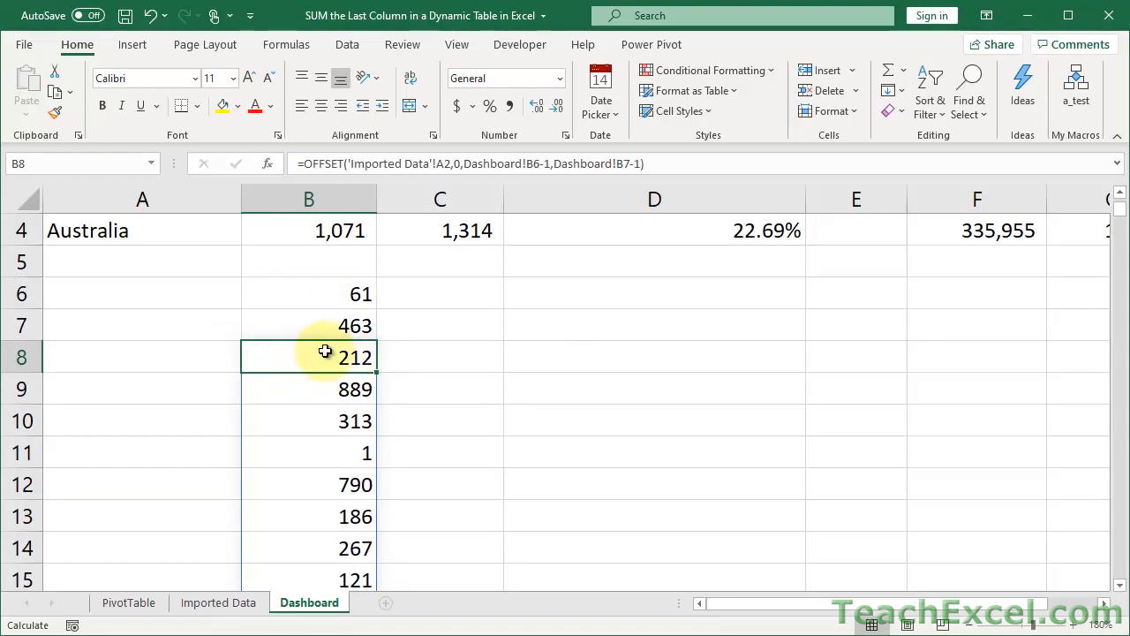
{"action": "left_click", "coordinate": [231, 610]}
{"action": "key", "text": "Down"}
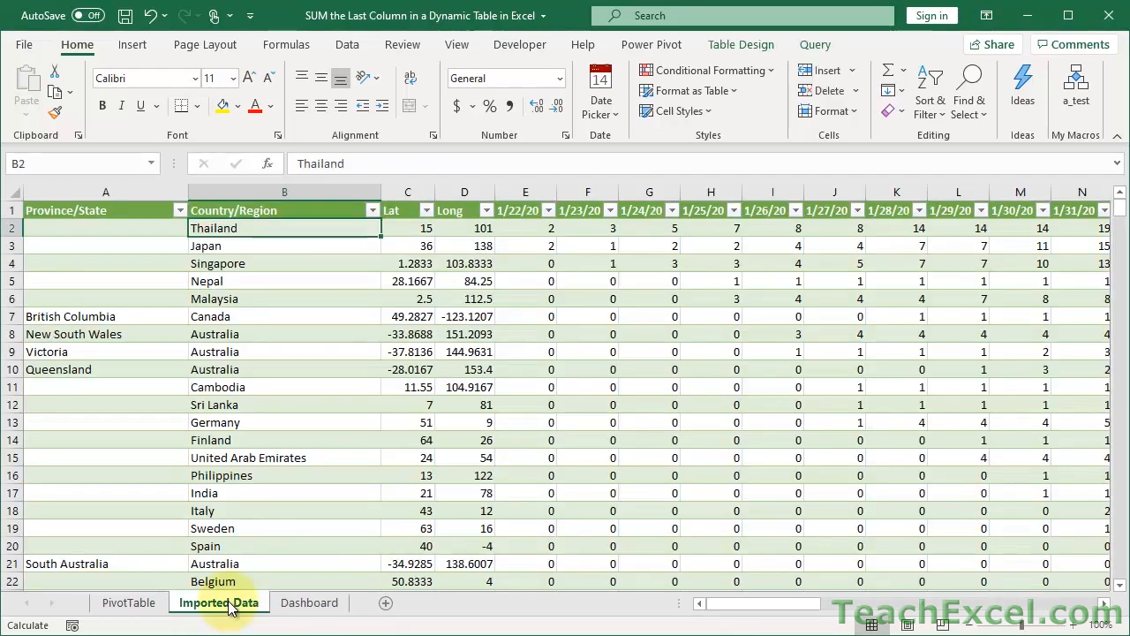
{"action": "key", "text": "ctrl+Right"}
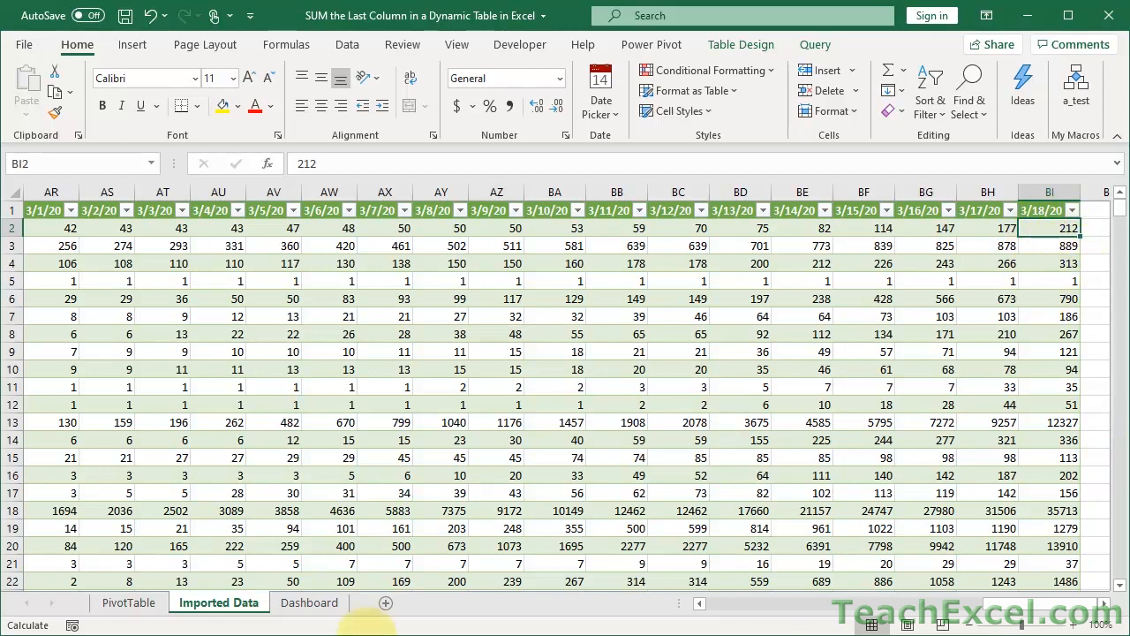
{"action": "left_click", "coordinate": [307, 601]}
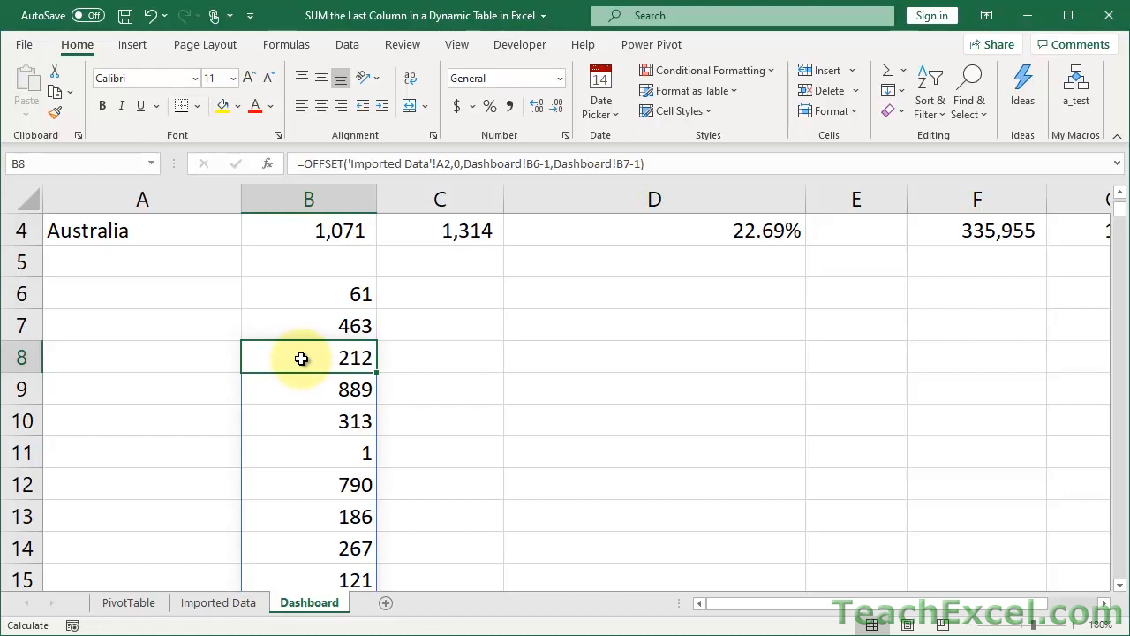
Step: Compare the end of the spilled range on the Dashboard with the last row of the final Imported Data column
{"action": "key", "text": "ctrl+Down"}
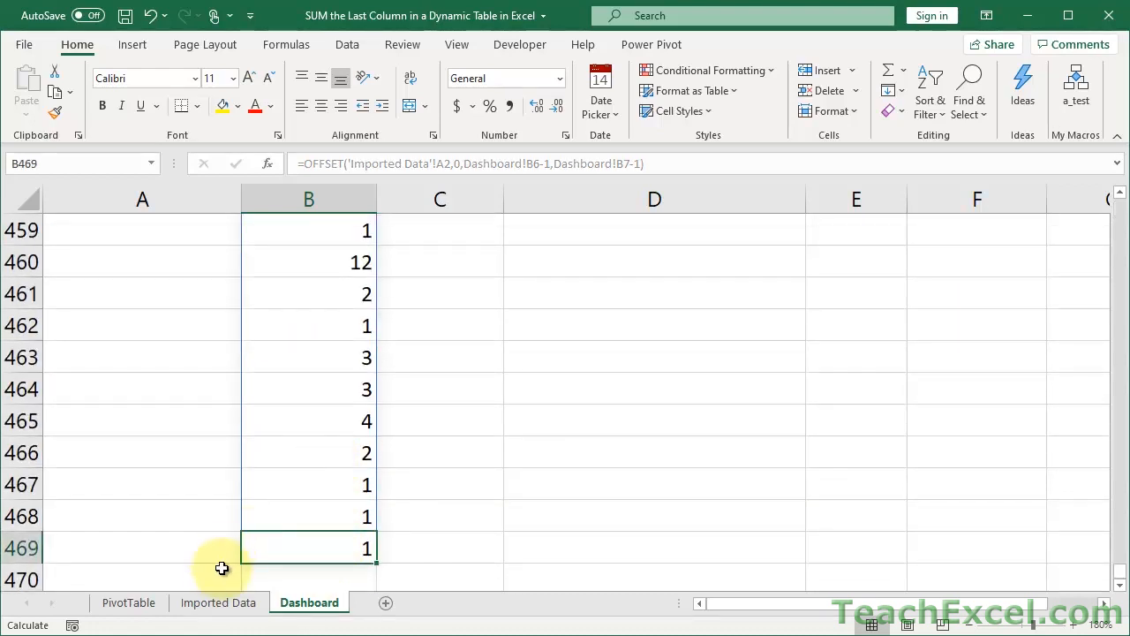
{"action": "left_click", "coordinate": [213, 605]}
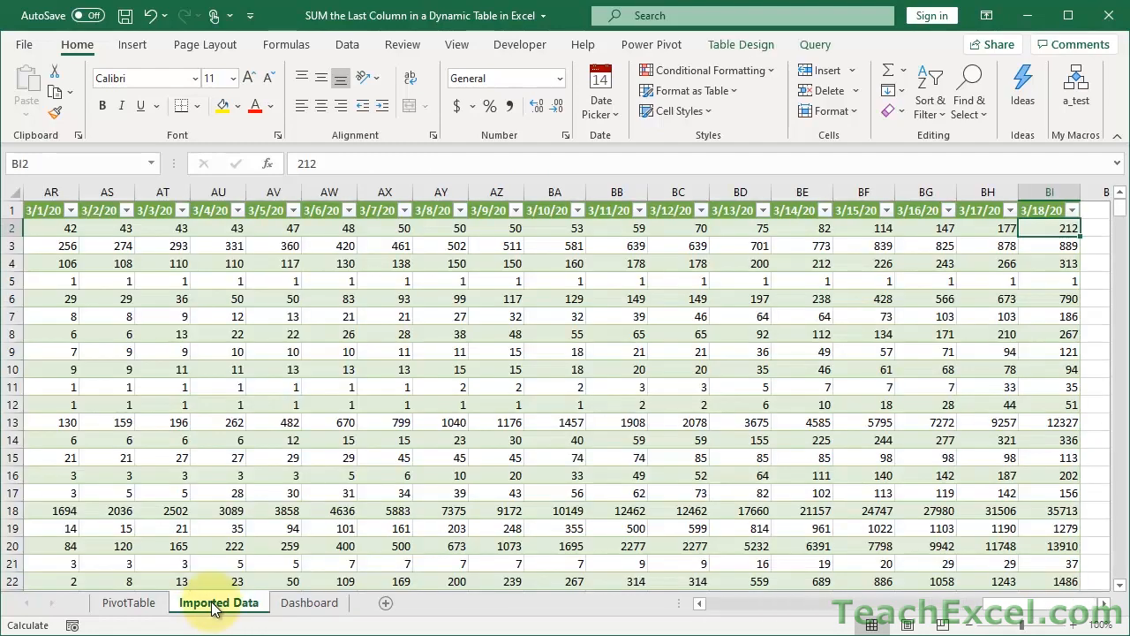
{"action": "key", "text": "ctrl+Down"}
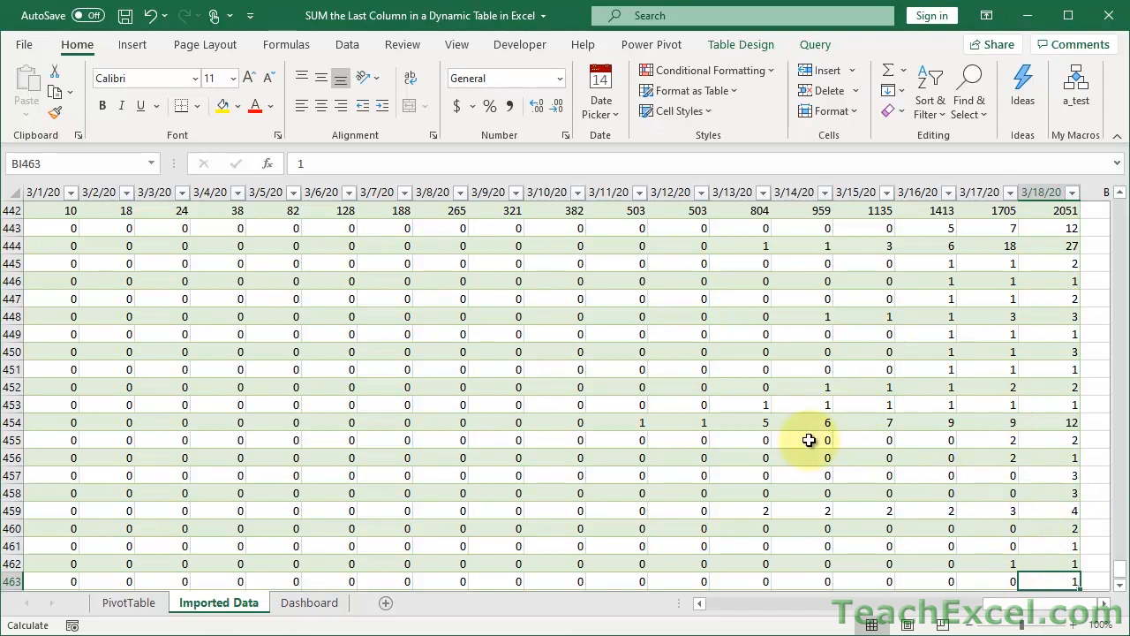
{"action": "key", "text": "ctrl+Page_Down"}
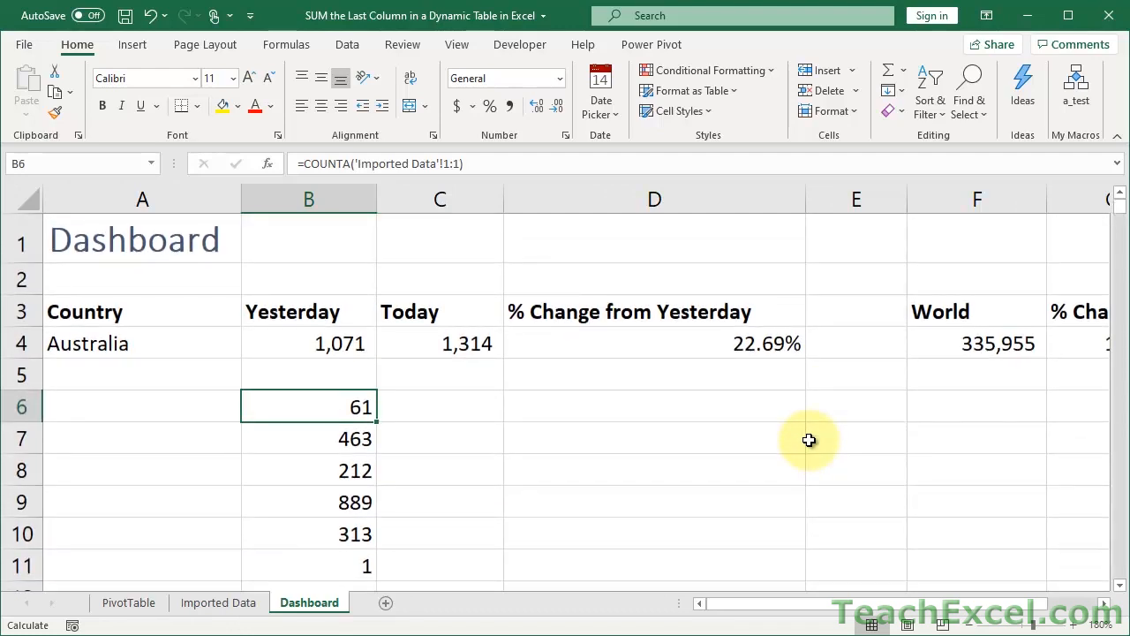
Step: Copy the full OFFSET formula text from cell B8 into cell C6 with its references unchanged
{"action": "left_click", "coordinate": [288, 471]}
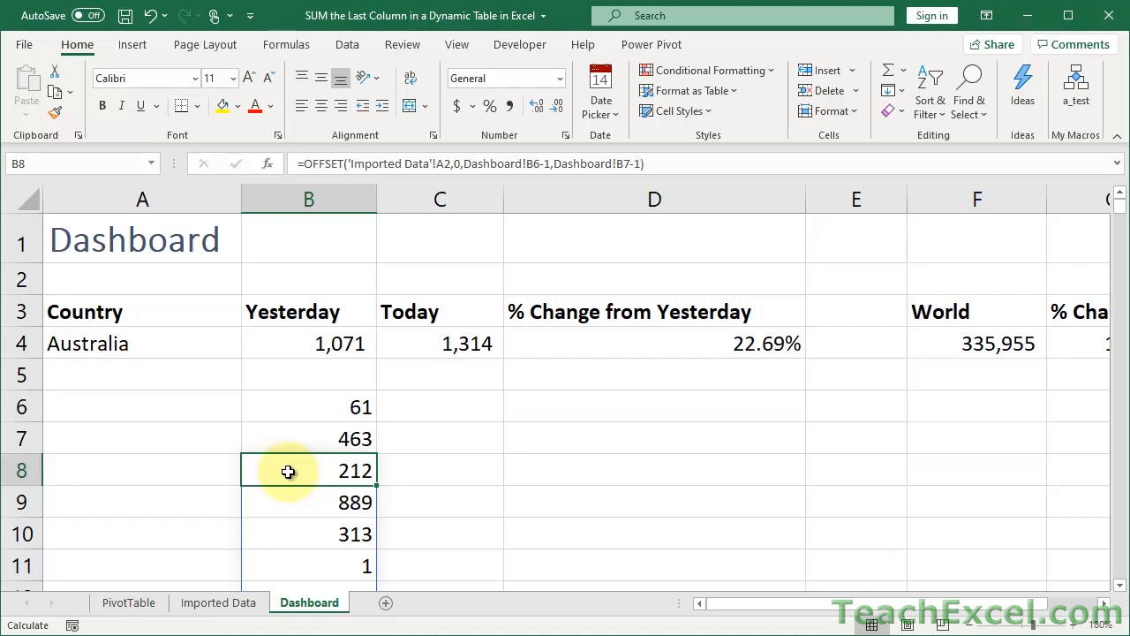
{"action": "double_click", "coordinate": [288, 472]}
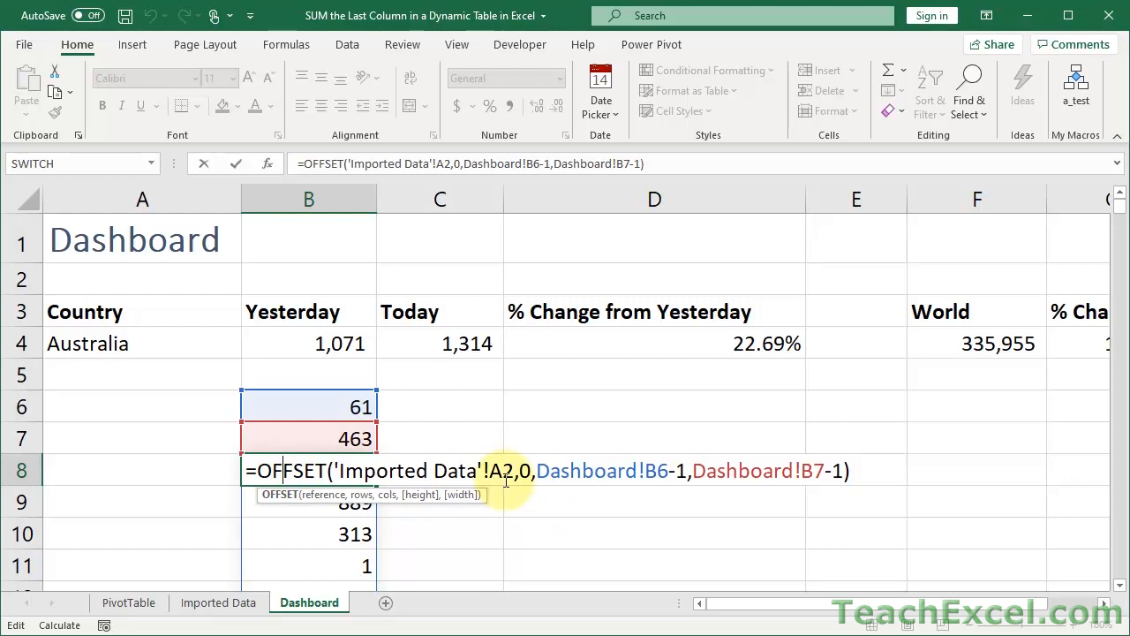
{"action": "left_click_drag", "start_coordinate": [250, 472], "coordinate": [893, 482]}
{"action": "key", "text": "ctrl+c"}
{"action": "key", "text": "Escape"}
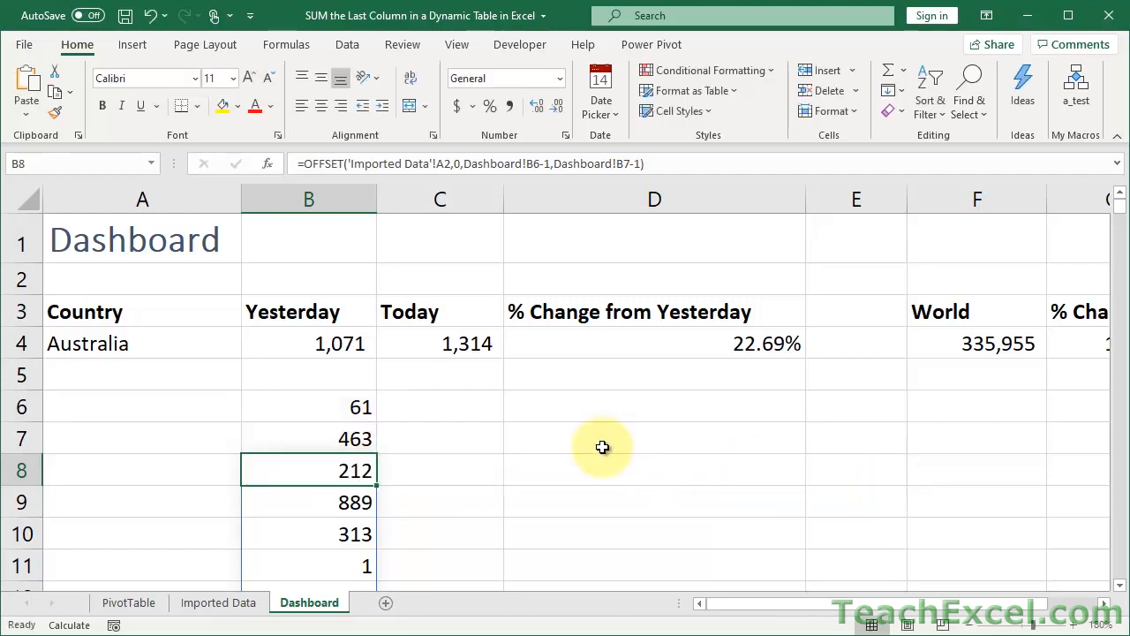
{"action": "double_click", "coordinate": [457, 412]}
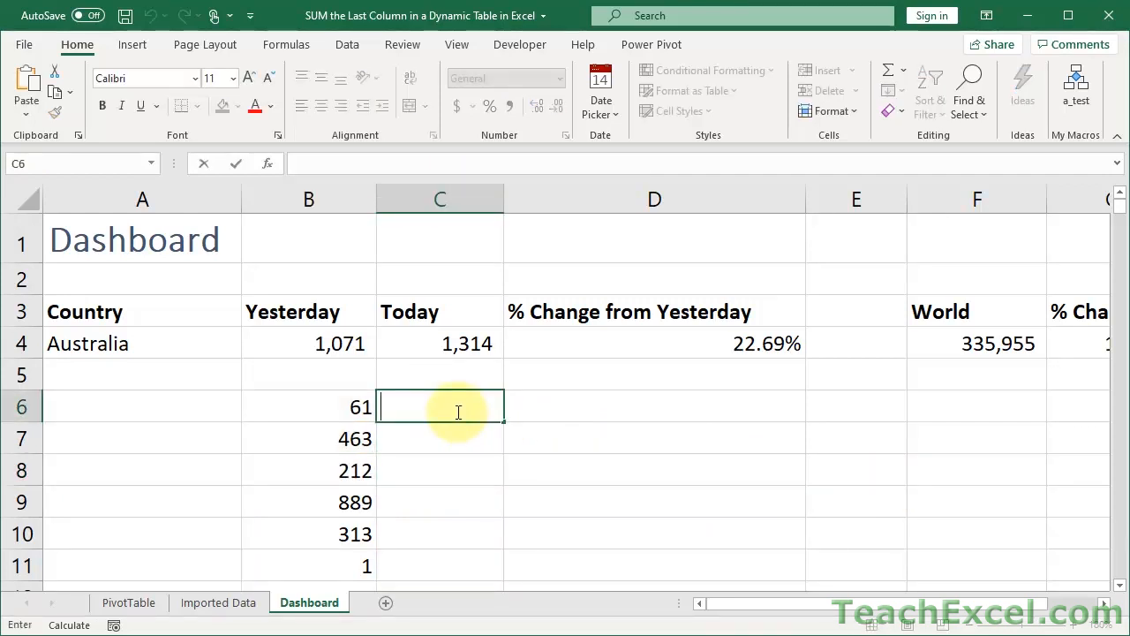
{"action": "key", "text": "ctrl+v"}
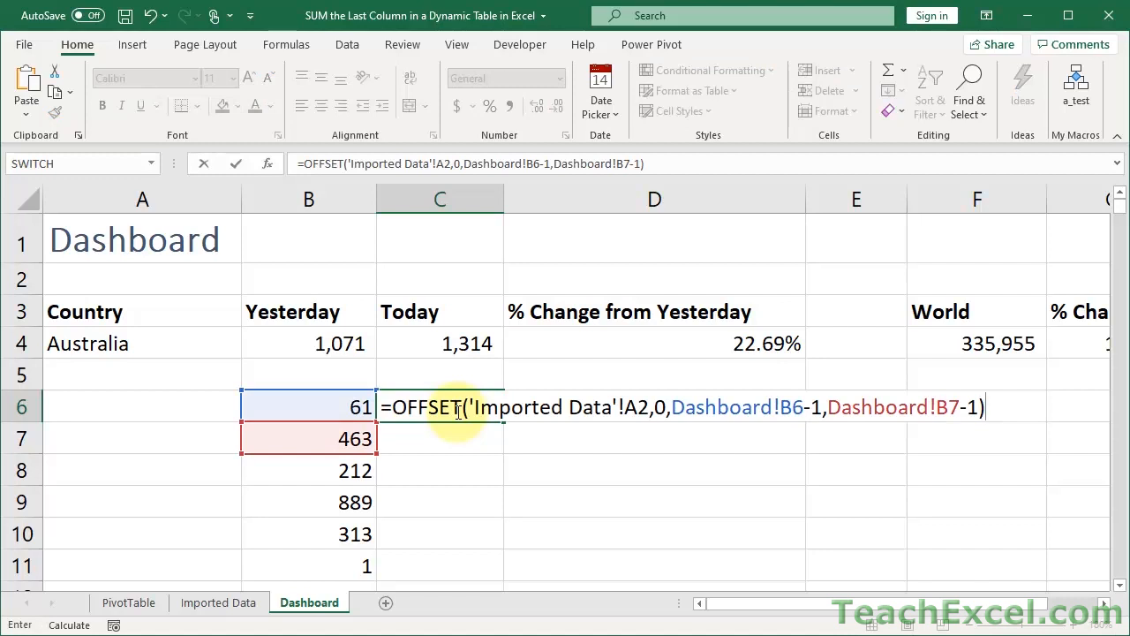
{"action": "key", "text": "Return"}
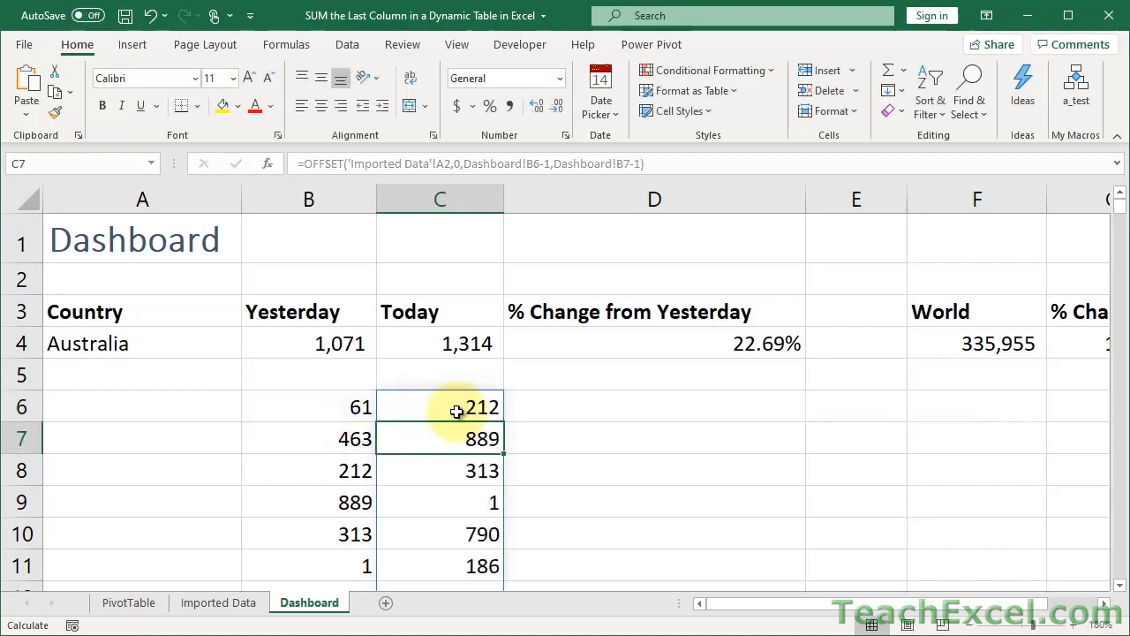
Step: In C6's formula, replace Dashboard!B6 with the COUNTA('Imported Data'!1:1) expression copied from cell B6
{"action": "double_click", "coordinate": [326, 407]}
{"action": "left_click_drag", "start_coordinate": [257, 406], "coordinate": [564, 405]}
{"action": "key", "text": "Escape"}
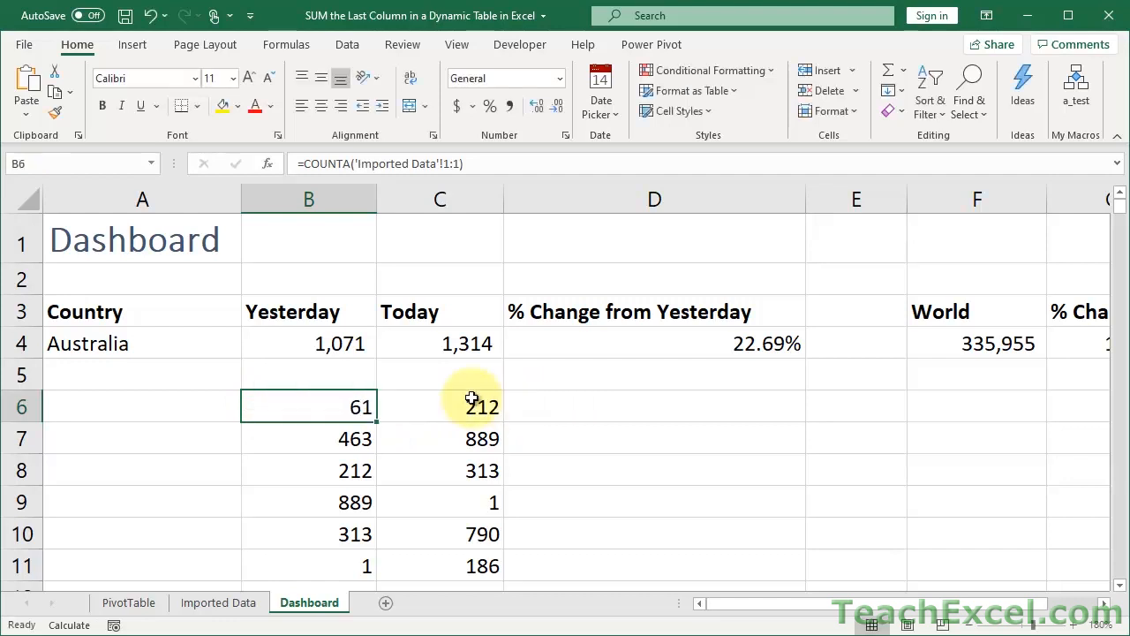
{"action": "double_click", "coordinate": [446, 404]}
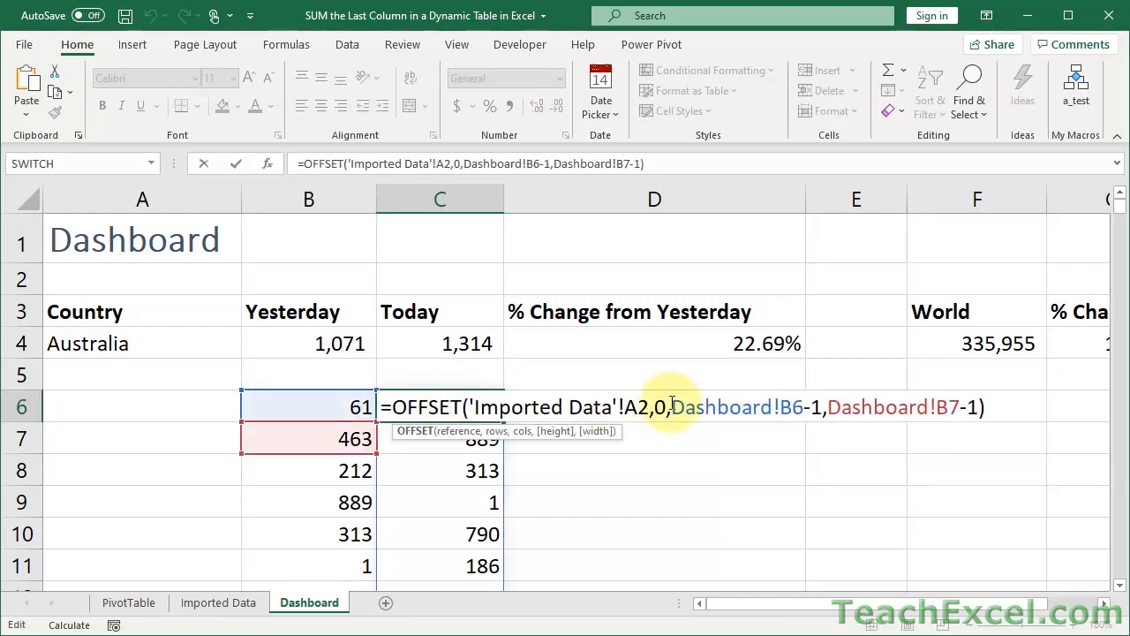
{"action": "left_click_drag", "start_coordinate": [673, 406], "coordinate": [802, 412]}
{"action": "key", "text": "ctrl+v"}
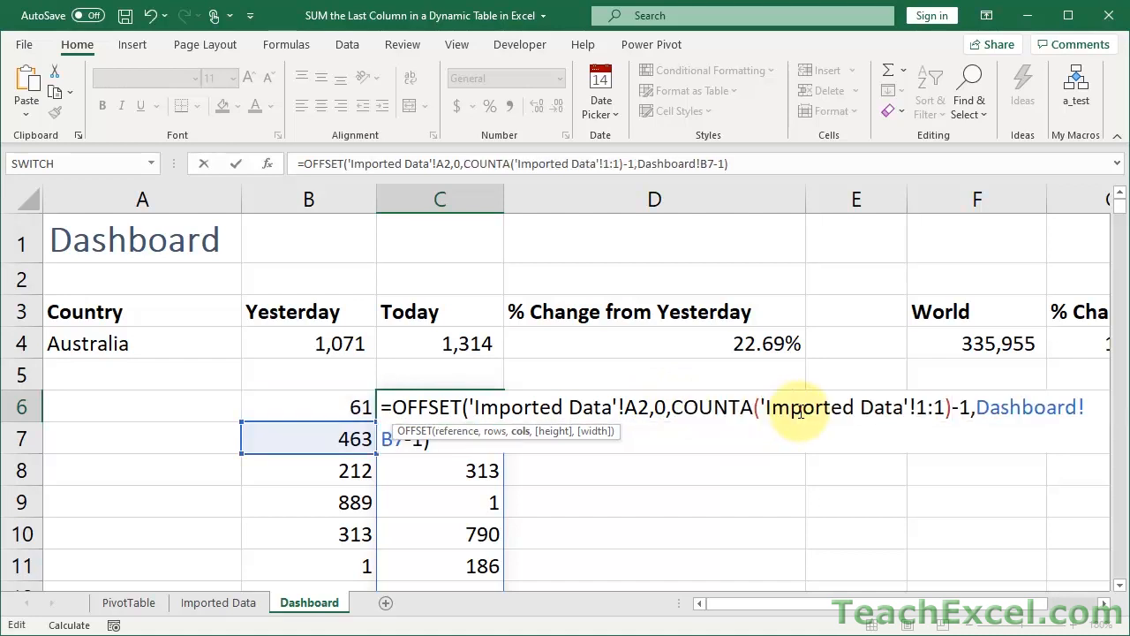
{"action": "key", "text": "Return"}
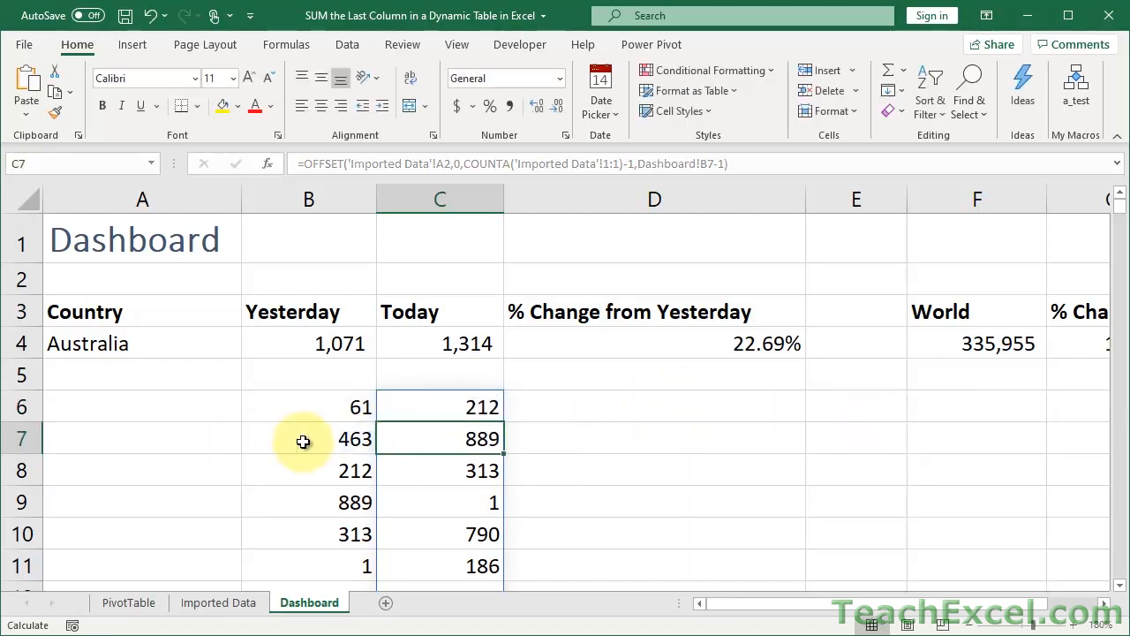
Step: In C6's formula, replace Dashboard!B7 with the COUNTA('Imported Data'!B:B) expression copied from cell B7
{"action": "left_click", "coordinate": [303, 441]}
{"action": "double_click", "coordinate": [303, 441]}
{"action": "left_click_drag", "start_coordinate": [257, 439], "coordinate": [576, 448]}
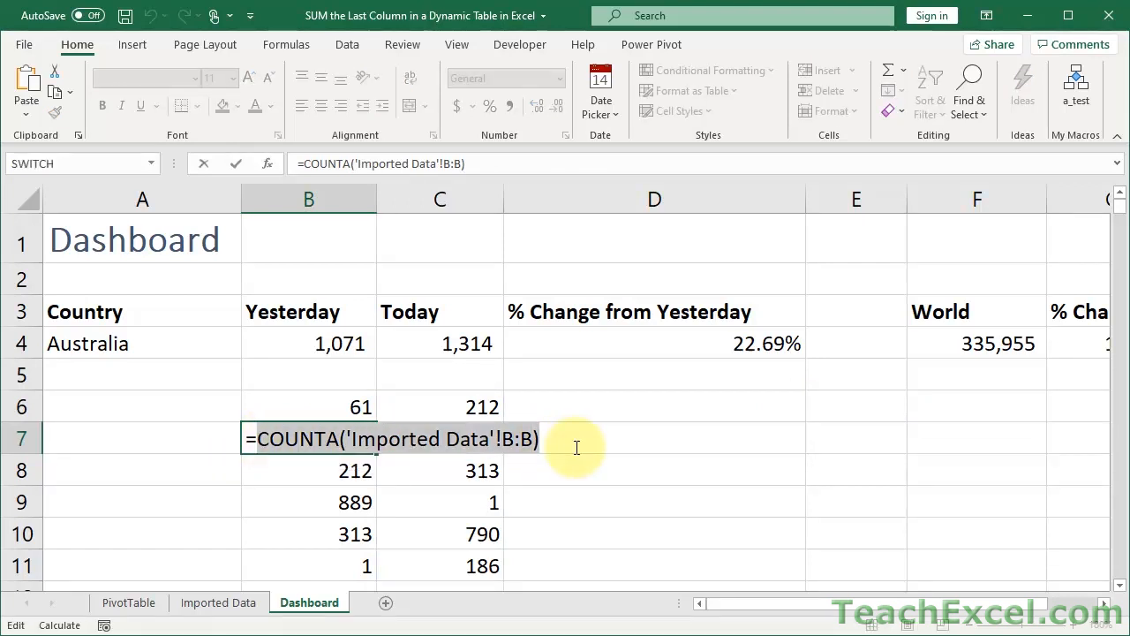
{"action": "key", "text": "Escape"}
{"action": "left_click", "coordinate": [469, 407]}
{"action": "double_click", "coordinate": [470, 407]}
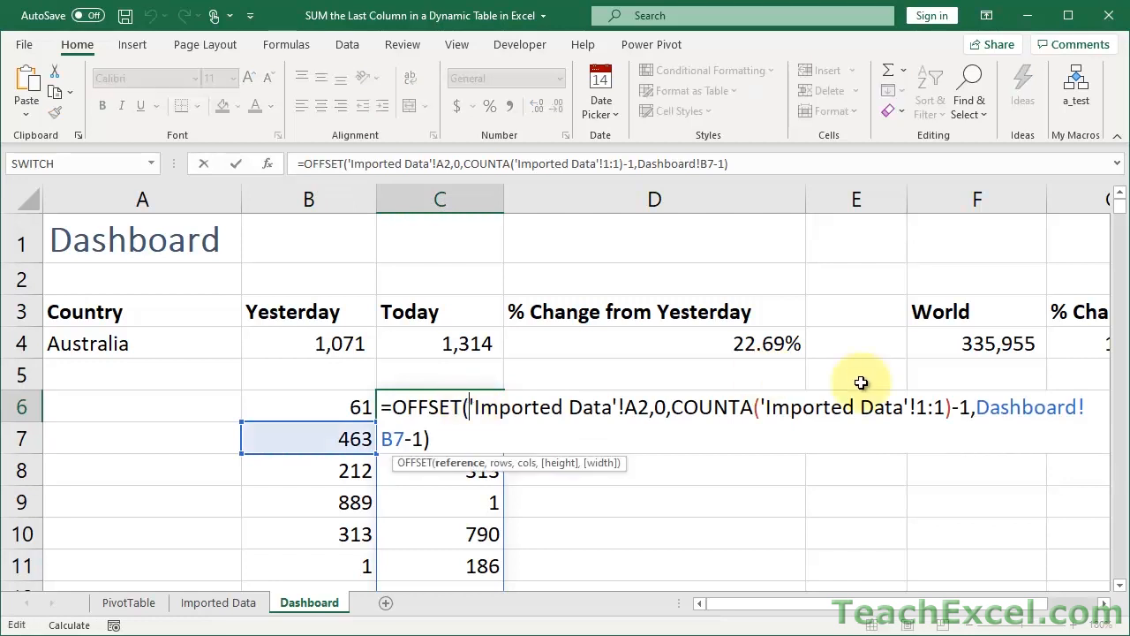
{"action": "double_click", "coordinate": [976, 402]}
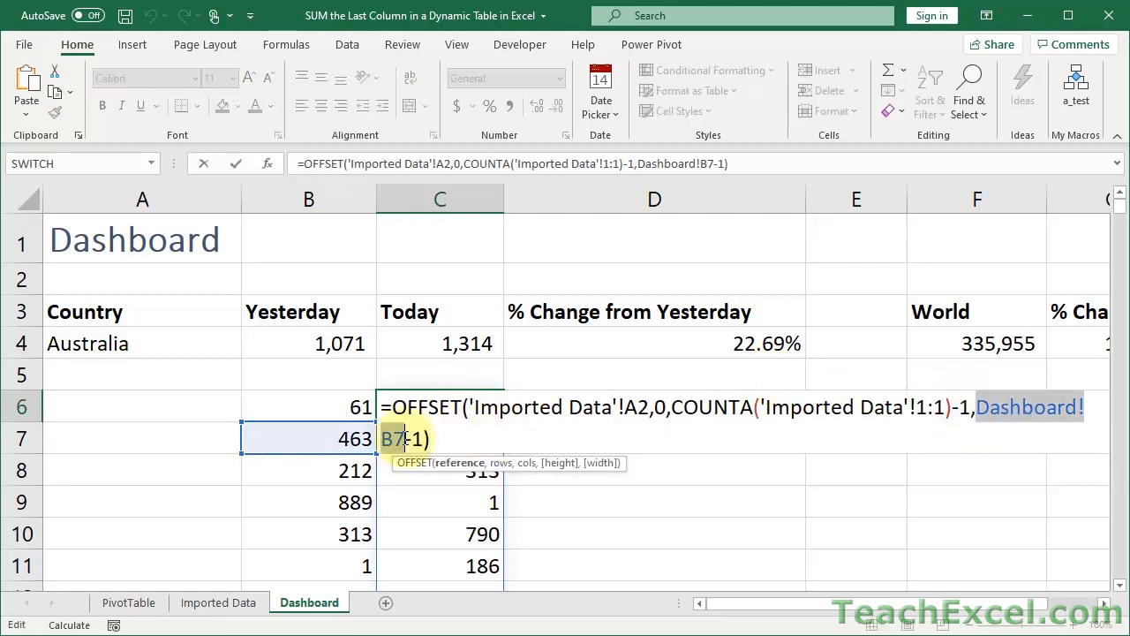
{"action": "key", "text": "ctrl+v"}
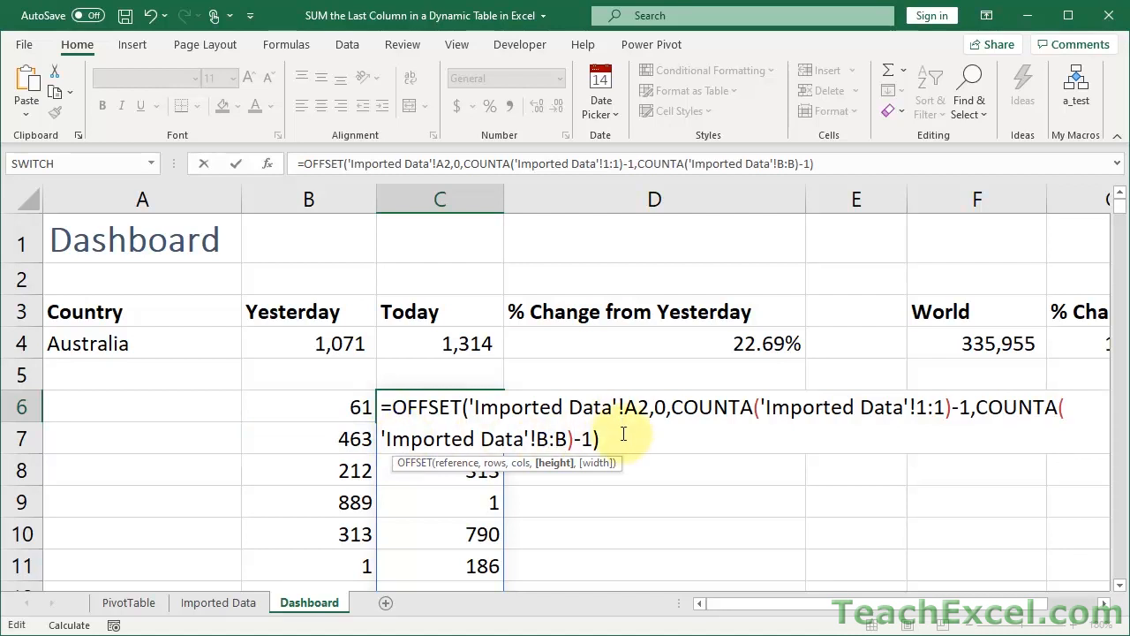
{"action": "left_click_drag", "start_coordinate": [623, 438], "coordinate": [353, 402]}
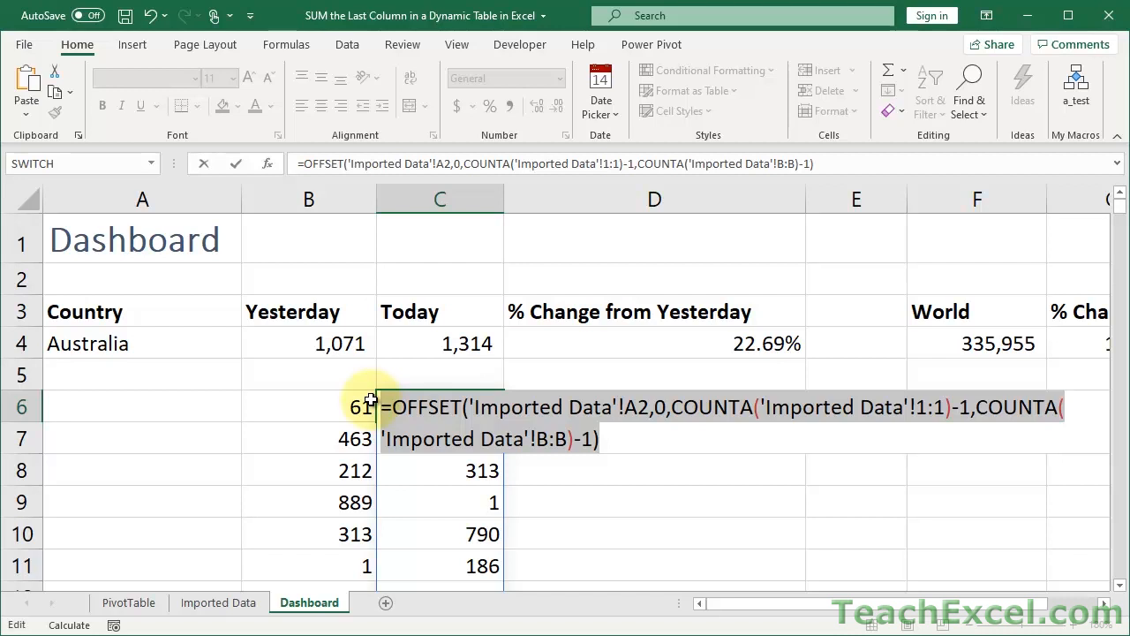
{"action": "key", "text": "Return"}
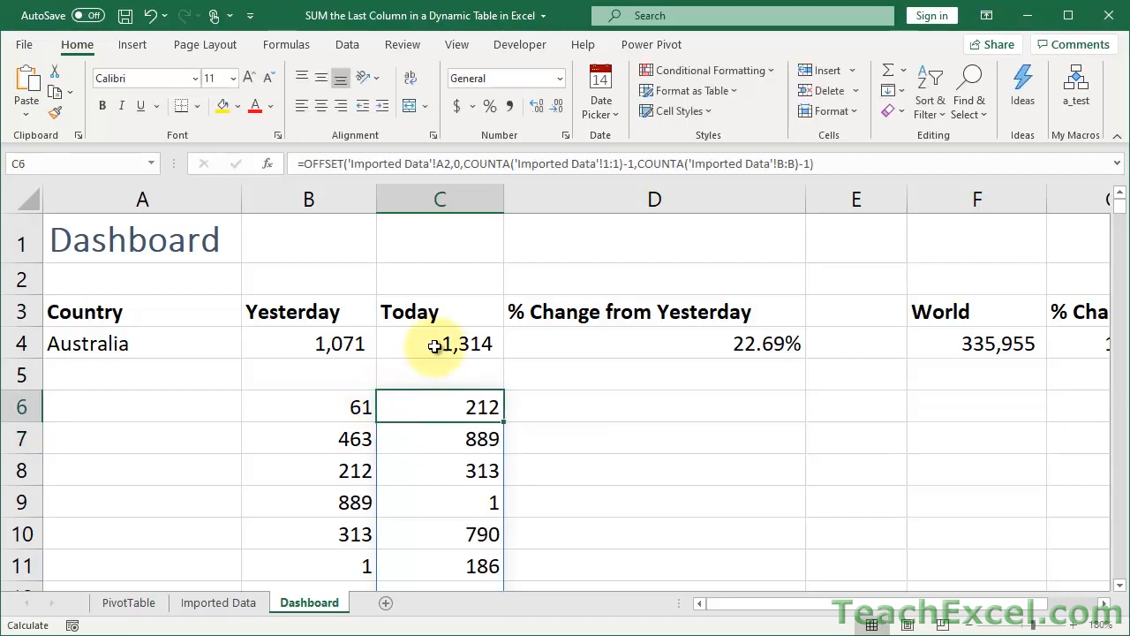
{"action": "left_click", "coordinate": [423, 345]}
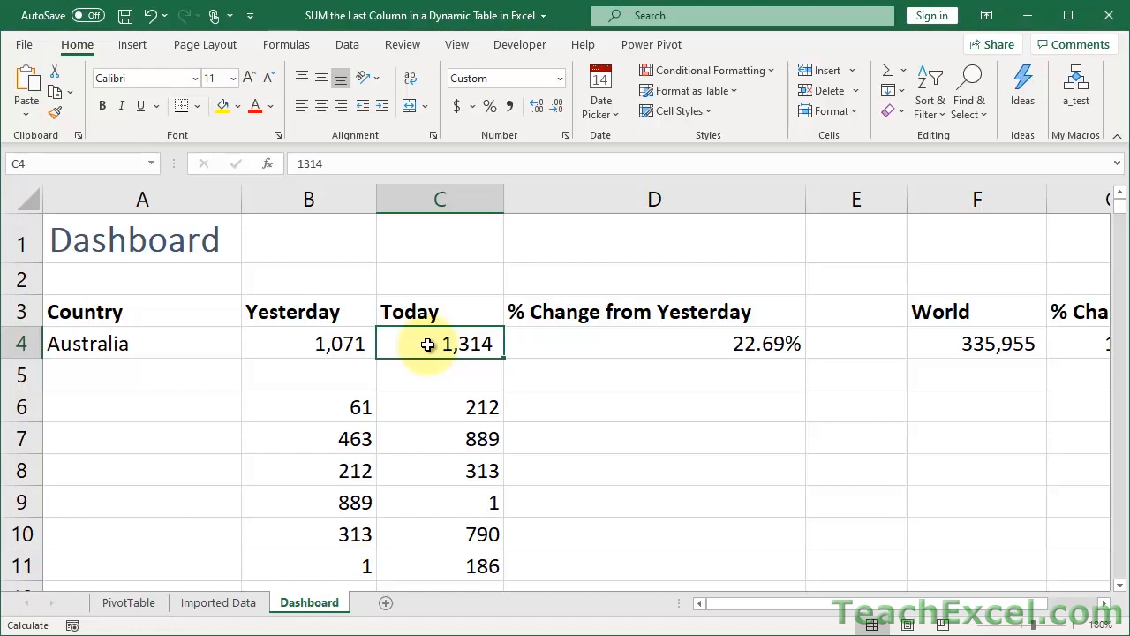
{"action": "type", "text": "="}
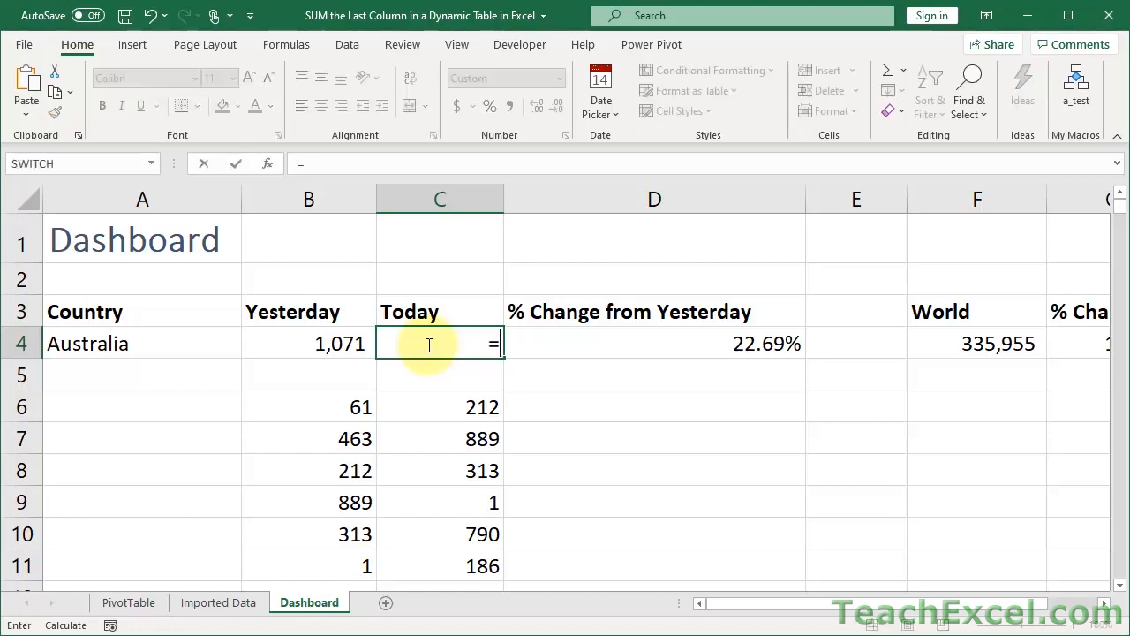
{"action": "type", "text": "vlo"}
{"action": "key", "text": "Tab"}
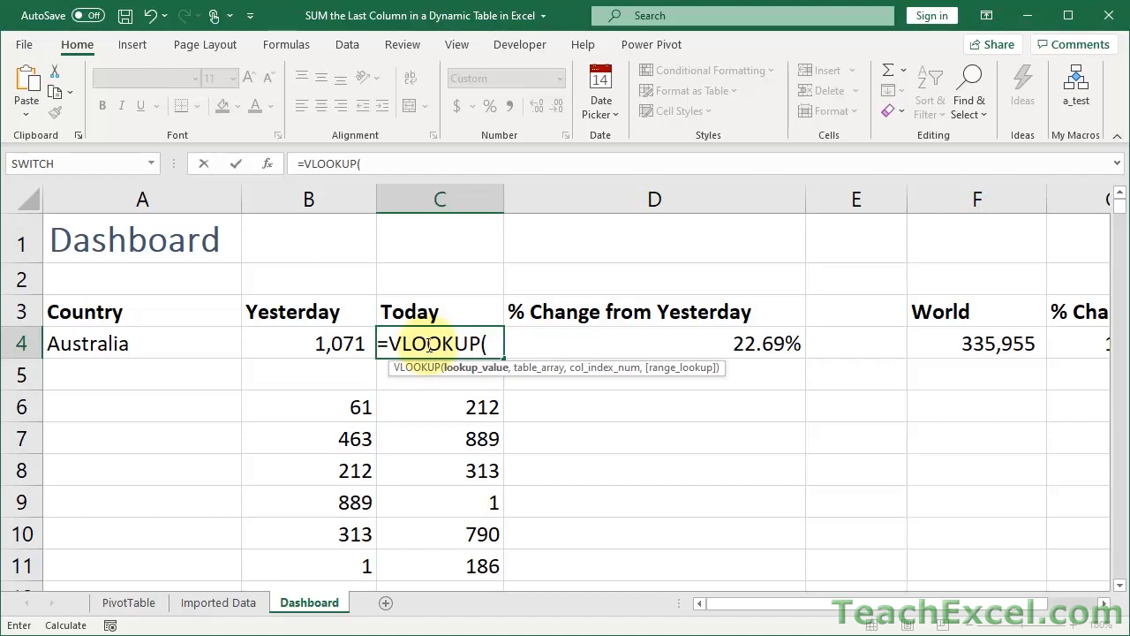
{"action": "key", "text": "Escape"}
Step: Start a SUMIF formula in Dashboard cell C4, using the Country/Region data column of the Imported Data table as its range argument
{"action": "type", "text": "="}
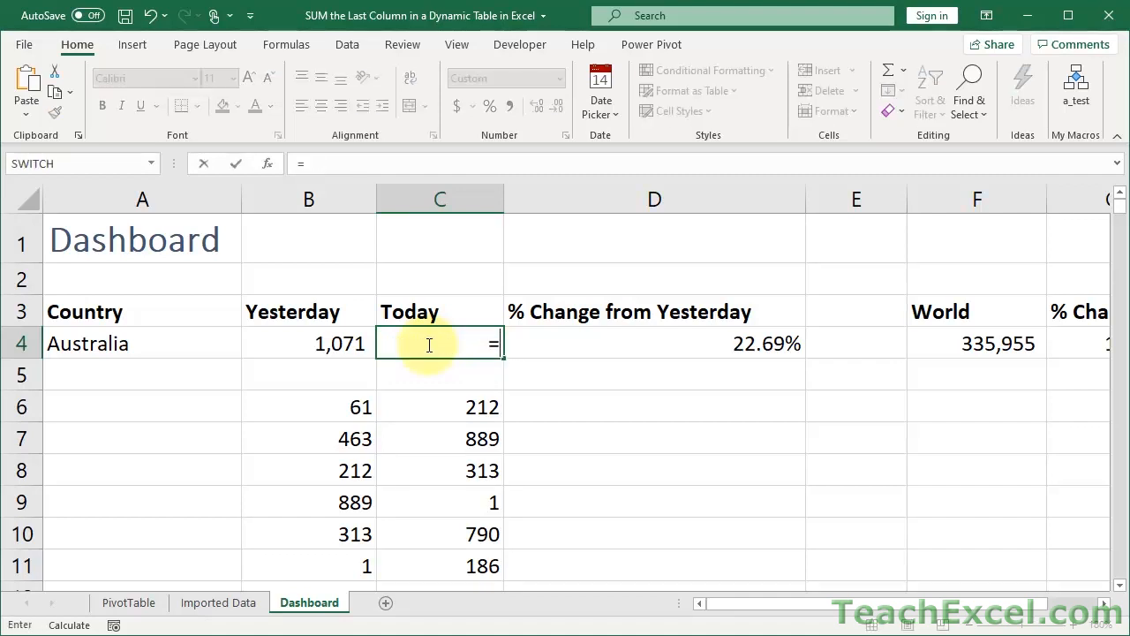
{"action": "type", "text": "sumif"}
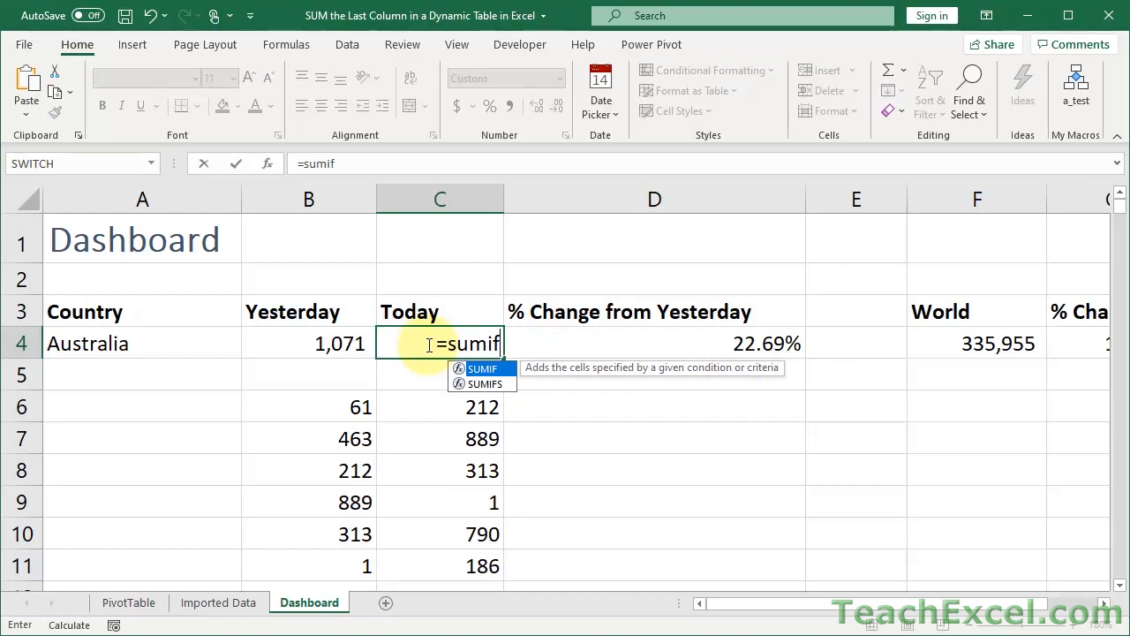
{"action": "key", "text": "Tab"}
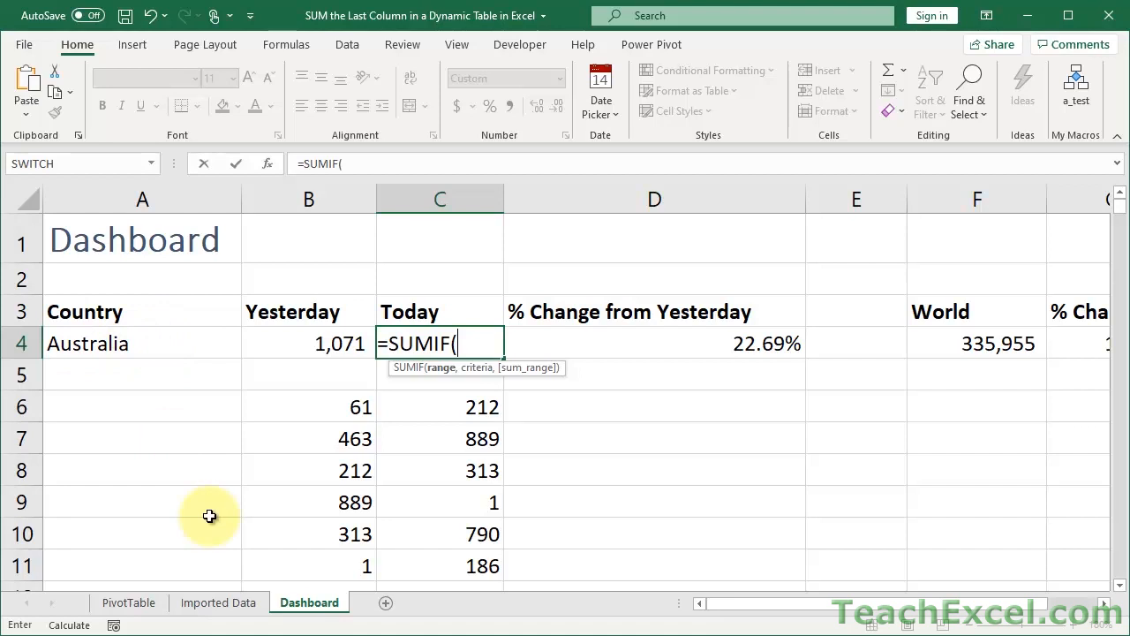
{"action": "left_click", "coordinate": [204, 609]}
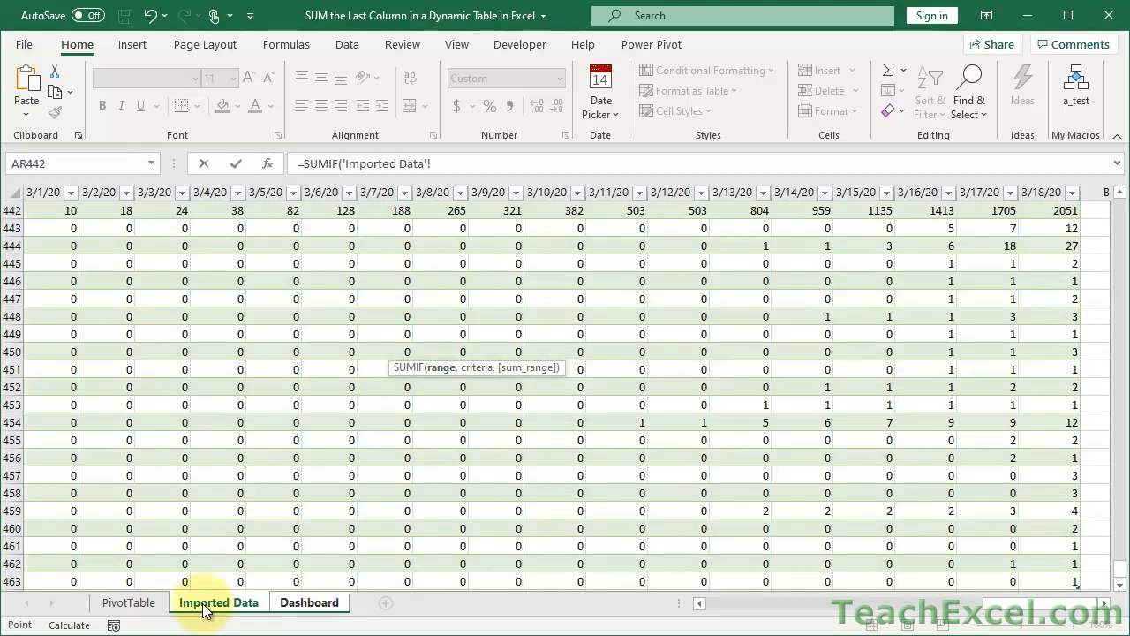
{"action": "key", "text": "ctrl+Home"}
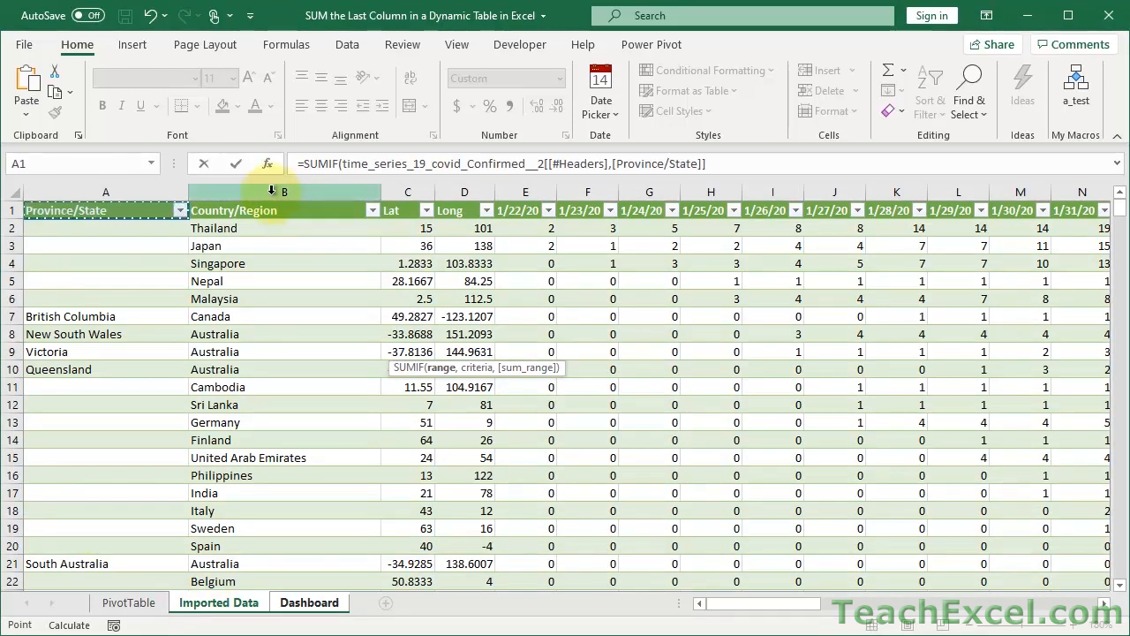
{"action": "left_click", "coordinate": [271, 189]}
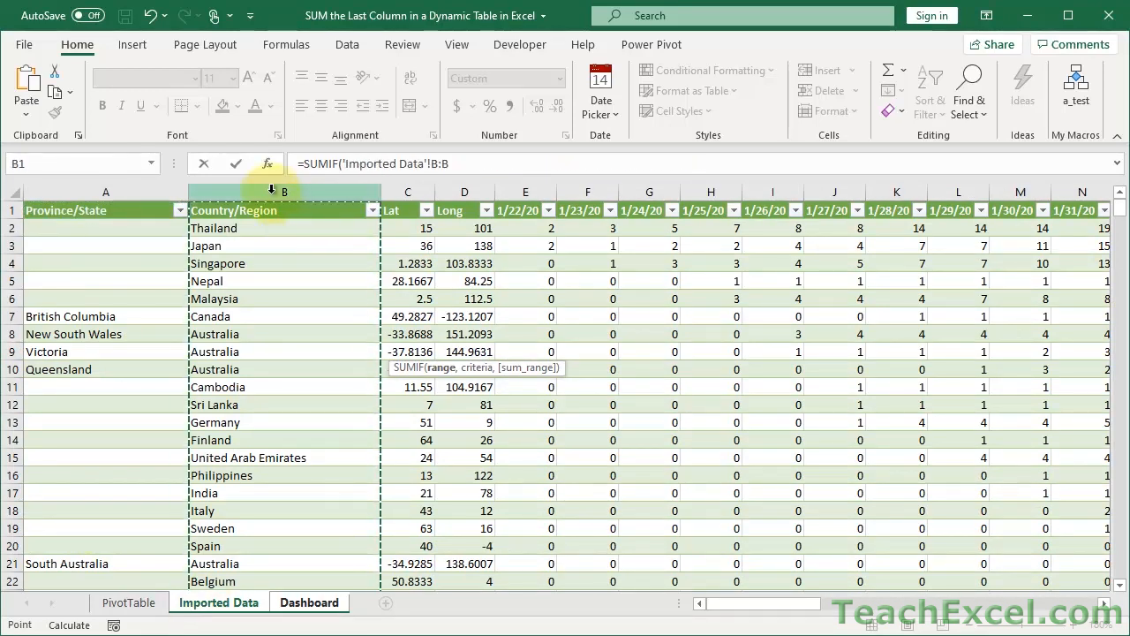
{"action": "left_click", "coordinate": [254, 232]}
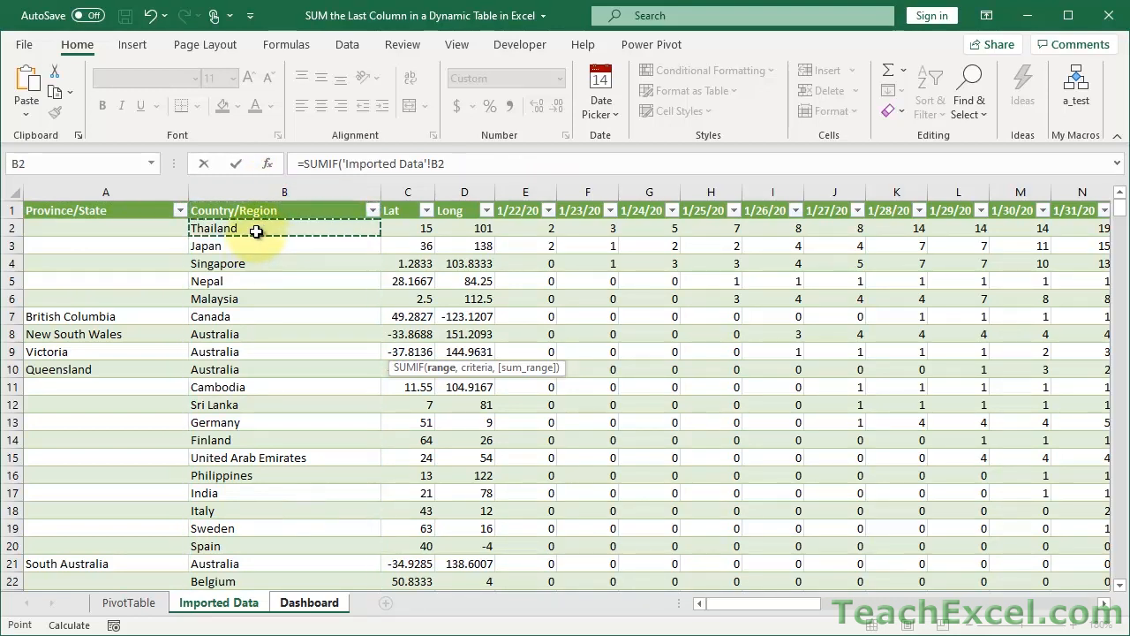
{"action": "key", "text": "ctrl+shift+Down"}
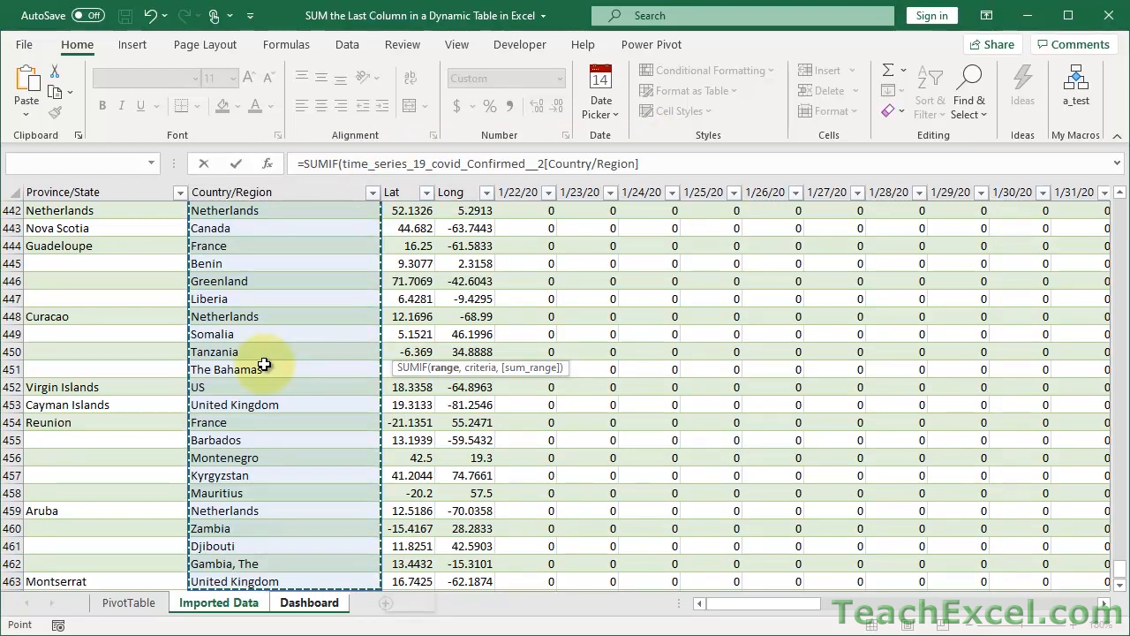
Step: Try using only cells B2:B20 of Imported Data as the SUMIF range argument
{"action": "key", "text": "ctrl+Home"}
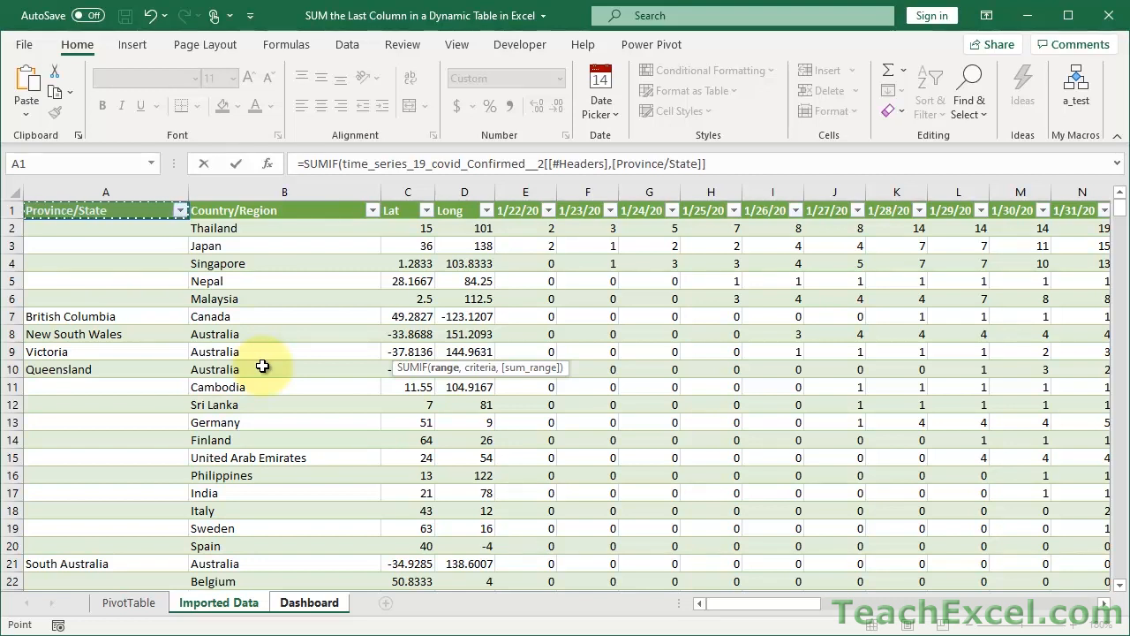
{"action": "left_click", "coordinate": [271, 231]}
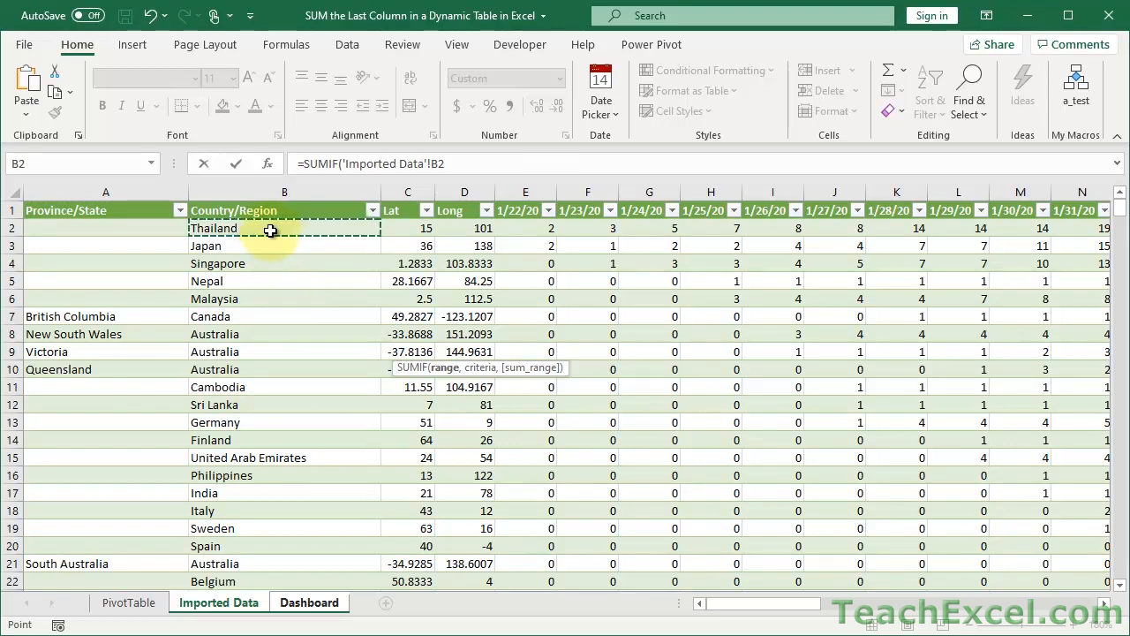
{"action": "left_click_drag", "start_coordinate": [270, 231], "coordinate": [253, 547]}
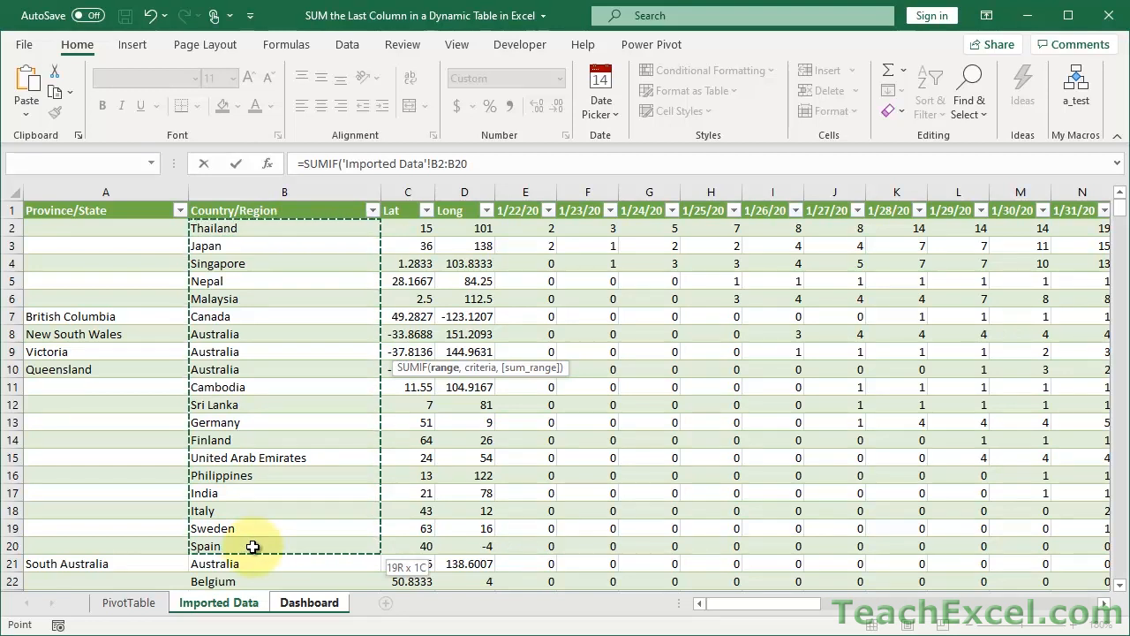
{"action": "left_click_drag", "start_coordinate": [252, 547], "coordinate": [253, 547]}
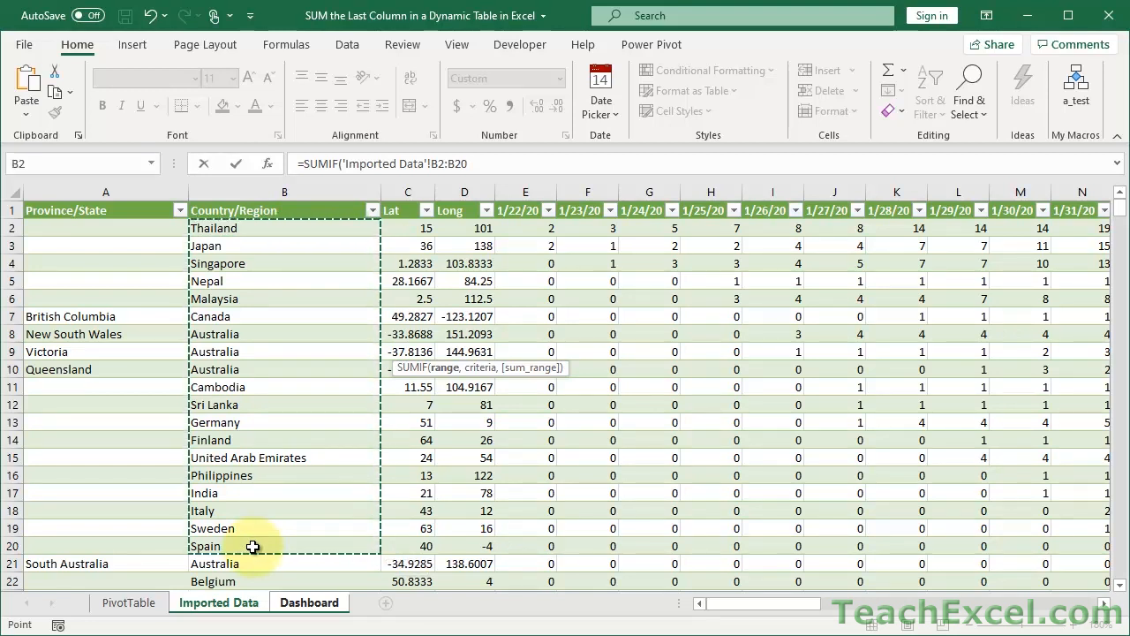
Step: Set the SUMIF range to the whole Country/Region data column, from B2 to its last row, and the criteria to Dashboard!A4
{"action": "left_click", "coordinate": [255, 227]}
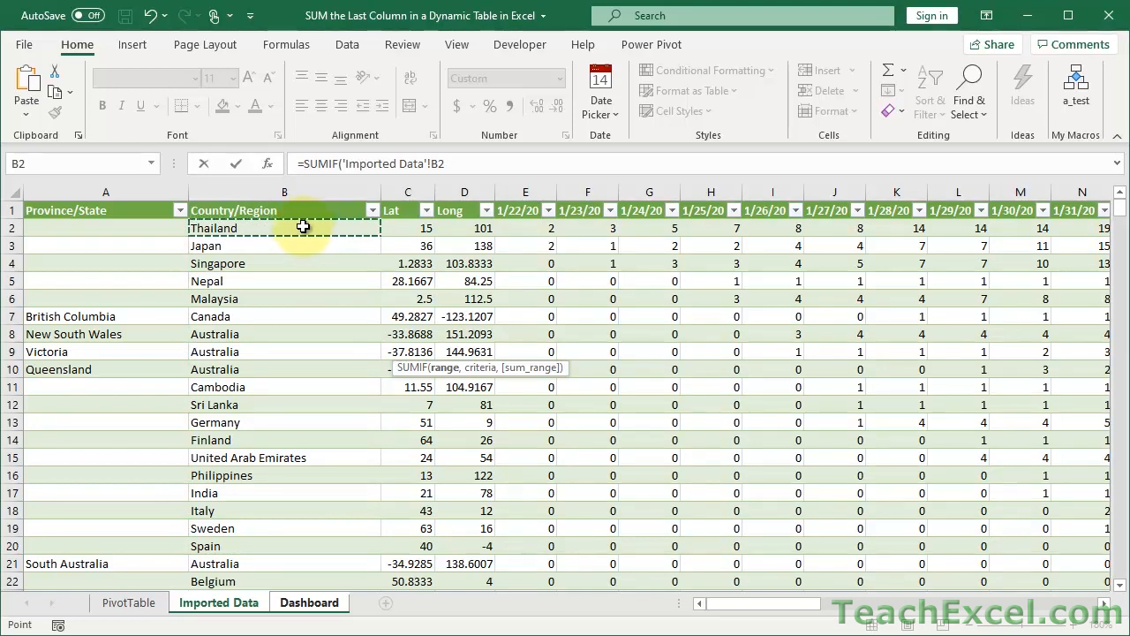
{"action": "key", "text": "ctrl+shift+Down"}
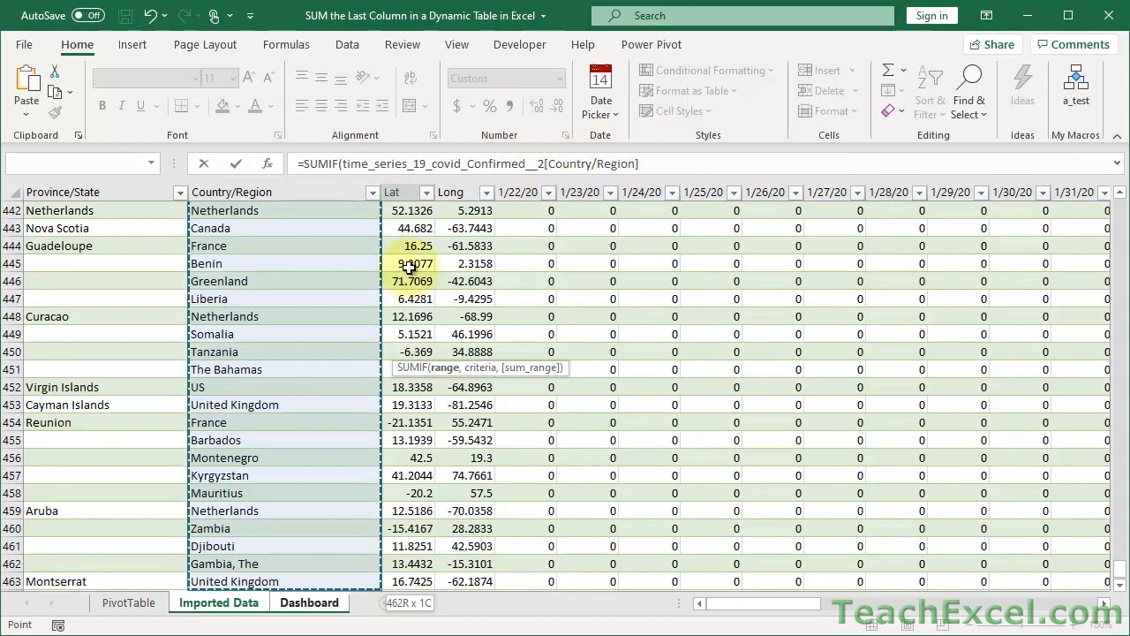
{"action": "type", "text": ","}
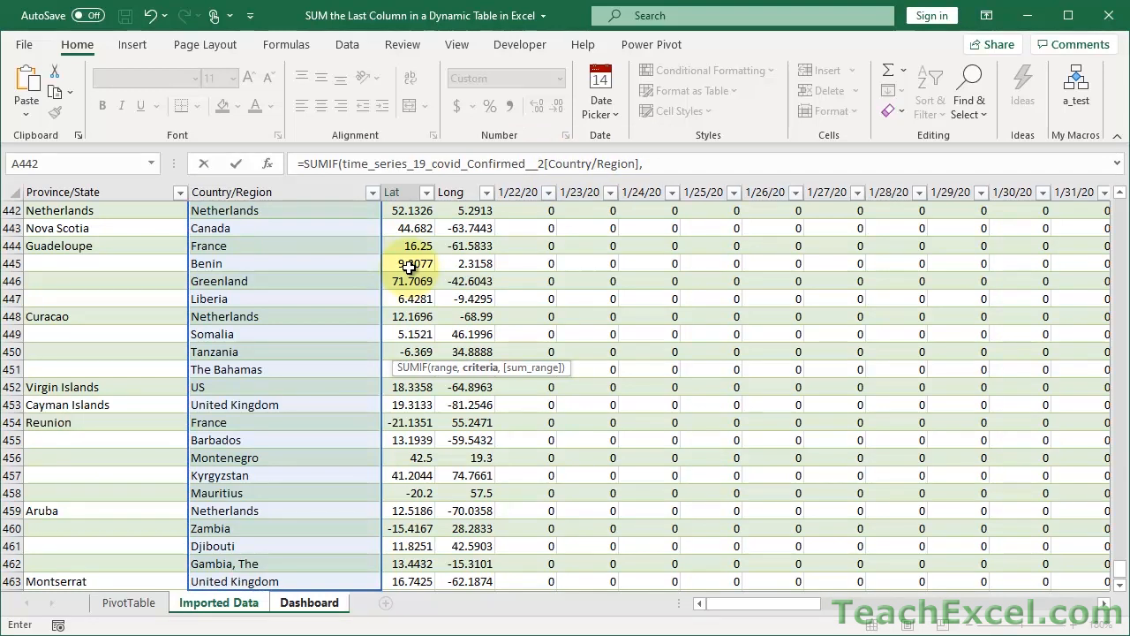
{"action": "left_click", "coordinate": [310, 603]}
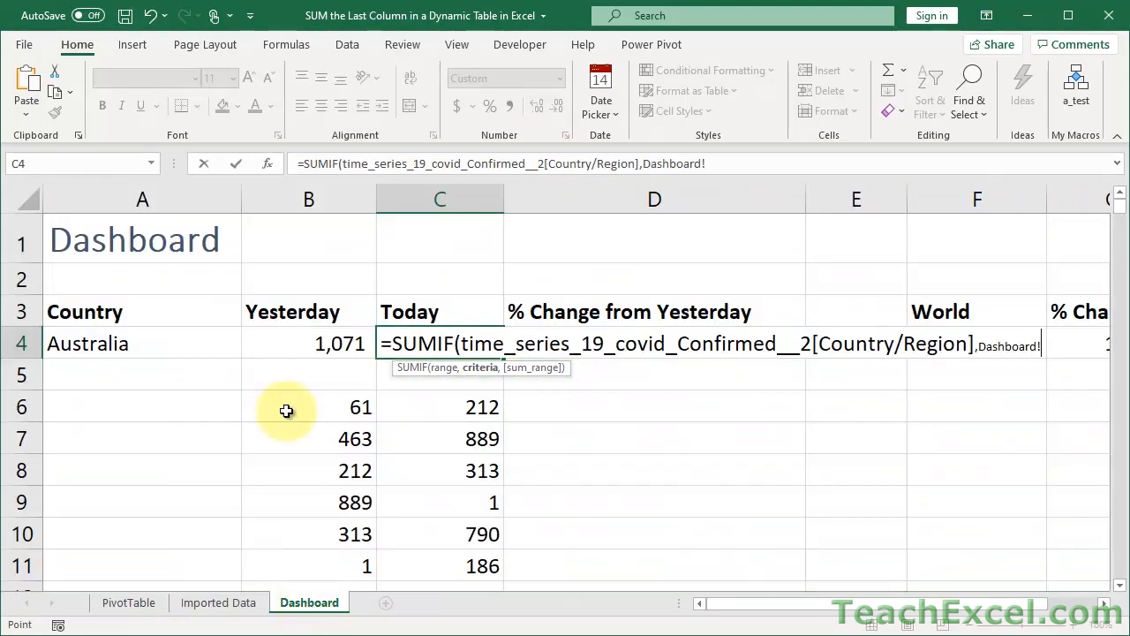
{"action": "left_click", "coordinate": [117, 344]}
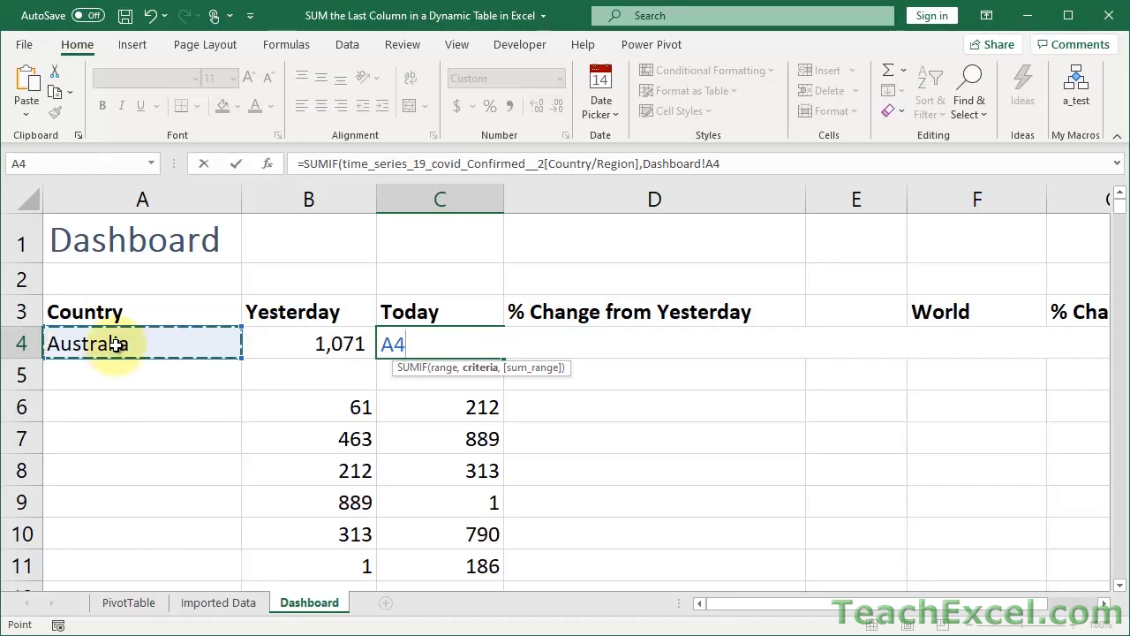
{"action": "type", "text": ","}
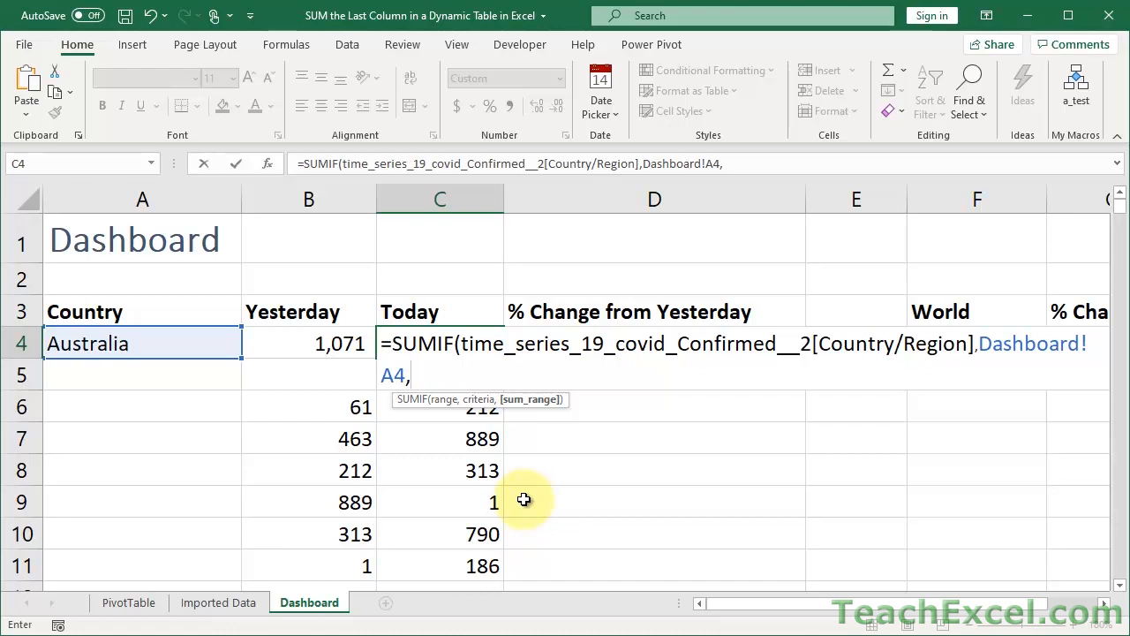
Step: Paste the copied OFFSET formula as the sum_range without its leading equals sign, and accept the closing-parenthesis correction to finish C4's SUMIF
{"action": "key", "text": "ctrl+v"}
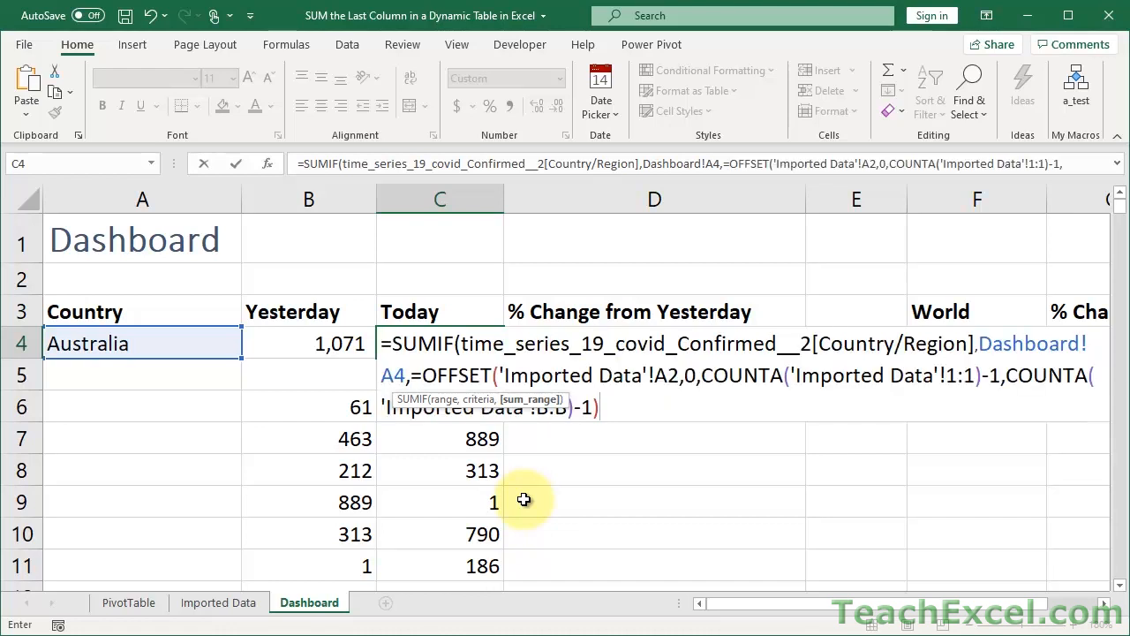
{"action": "left_click", "coordinate": [424, 374]}
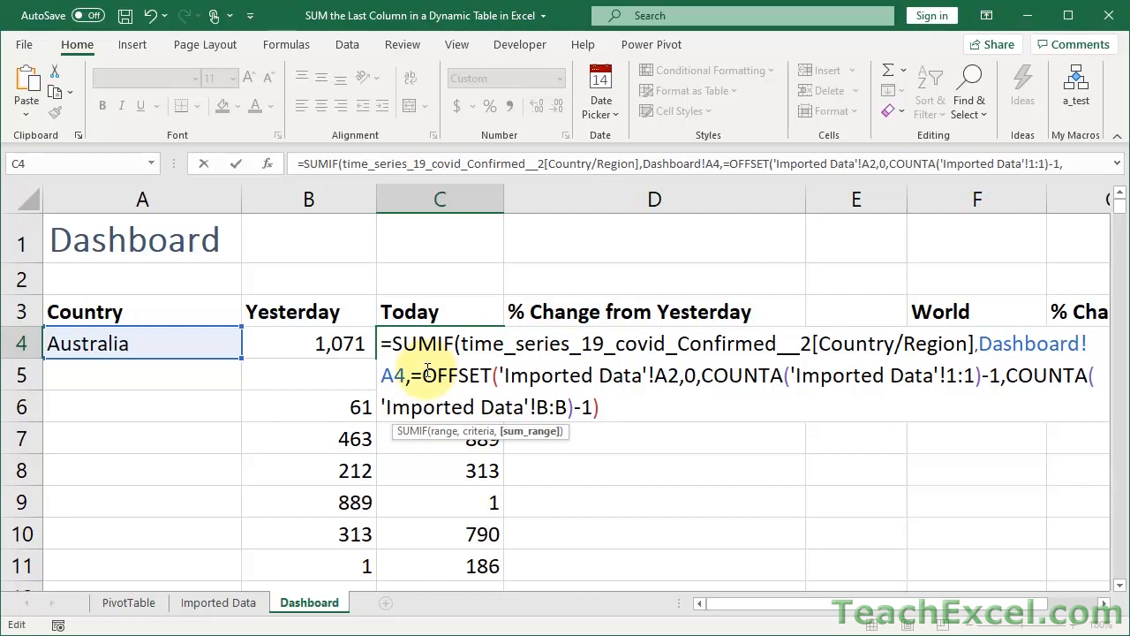
{"action": "key", "text": "BackSpace"}
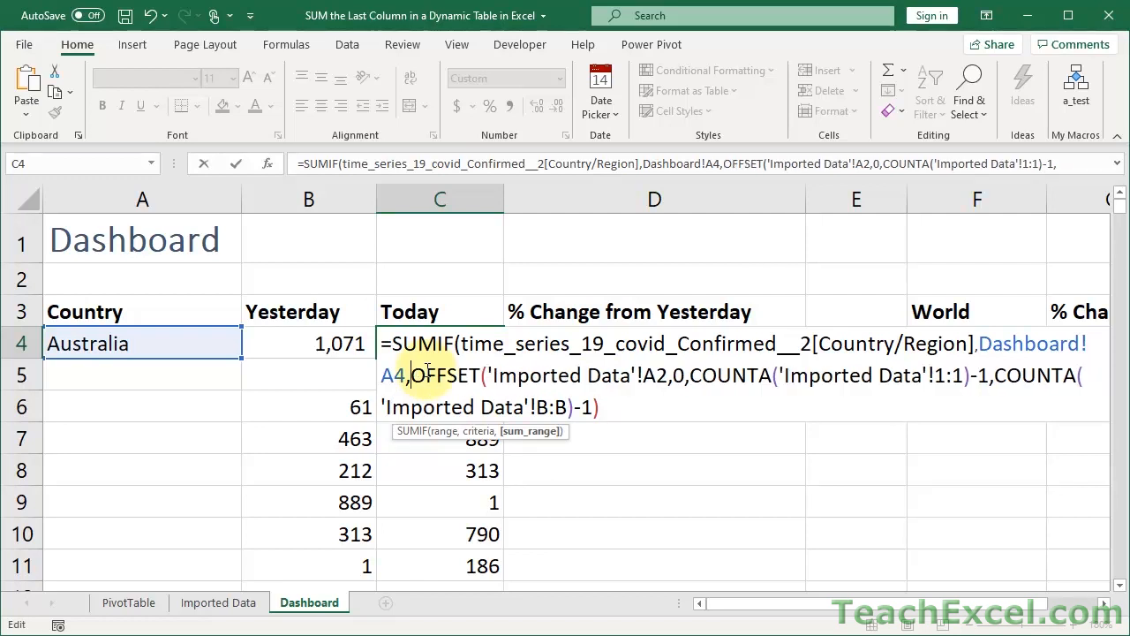
{"action": "key", "text": "Return"}
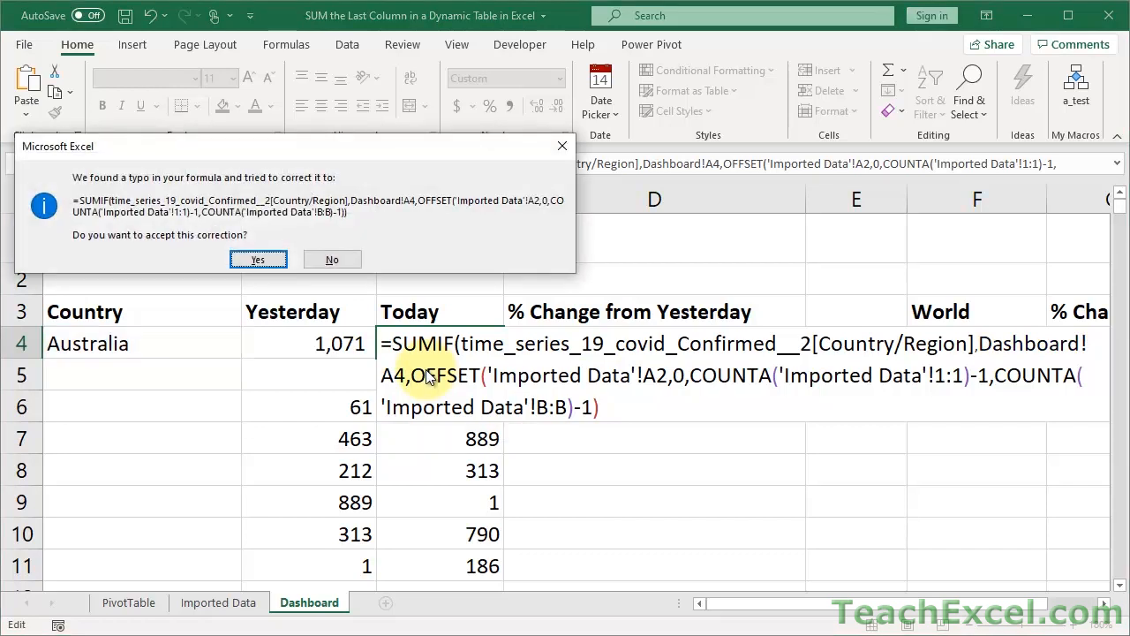
{"action": "left_click", "coordinate": [257, 261]}
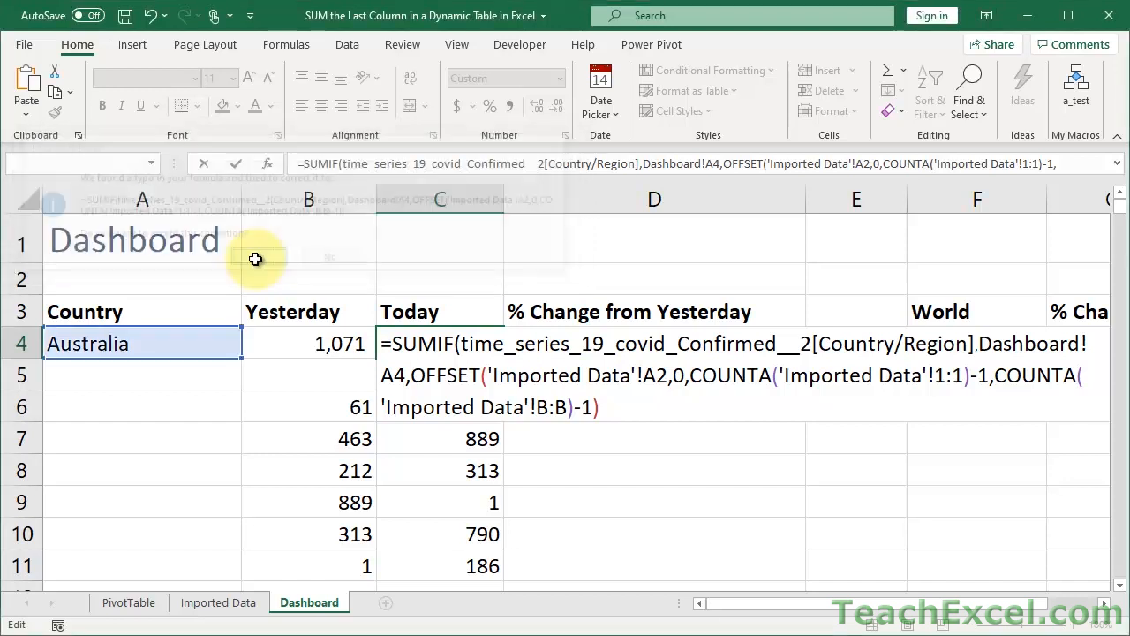
{"action": "left_click", "coordinate": [401, 343]}
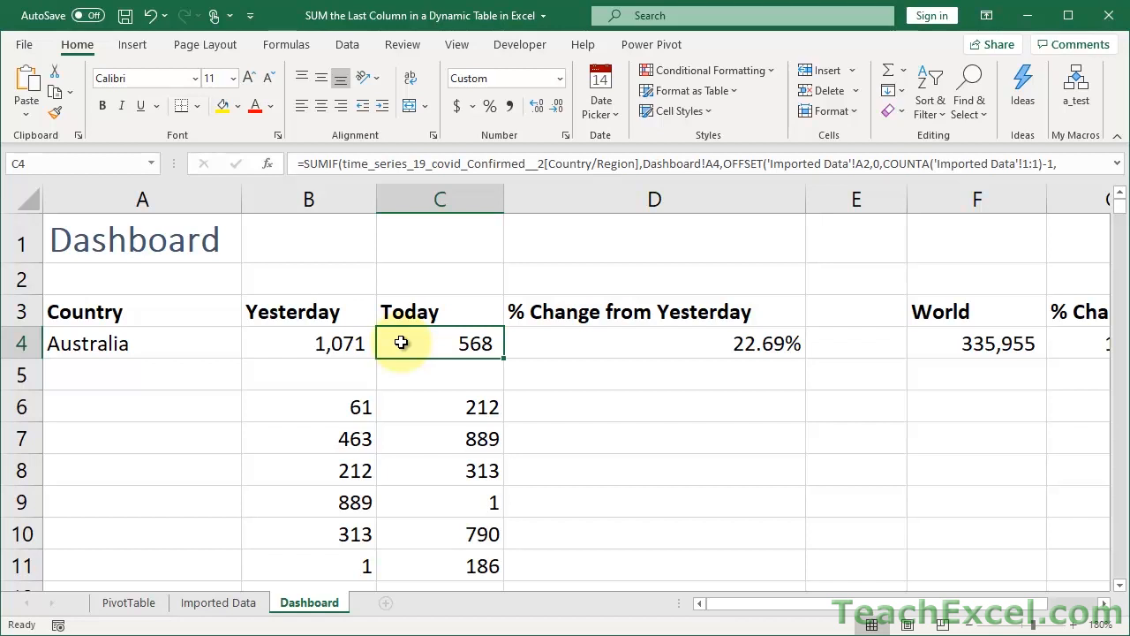
Step: Change the country in cell A4 to Austria to test the SUMIF formula in C4
{"action": "left_click", "coordinate": [323, 343]}
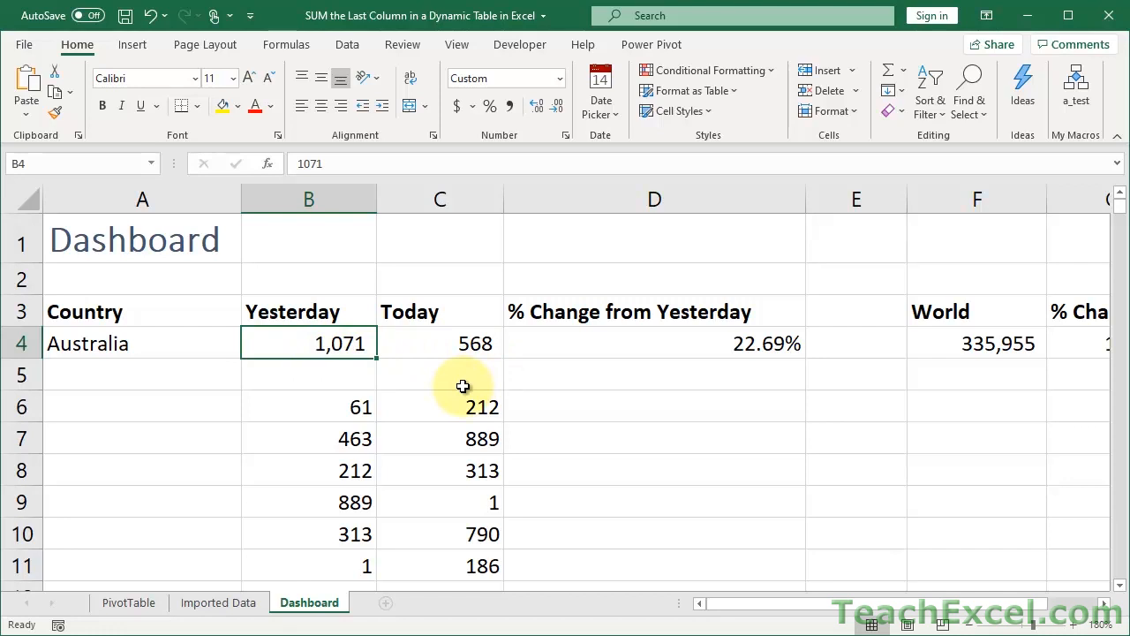
{"action": "left_click", "coordinate": [431, 349]}
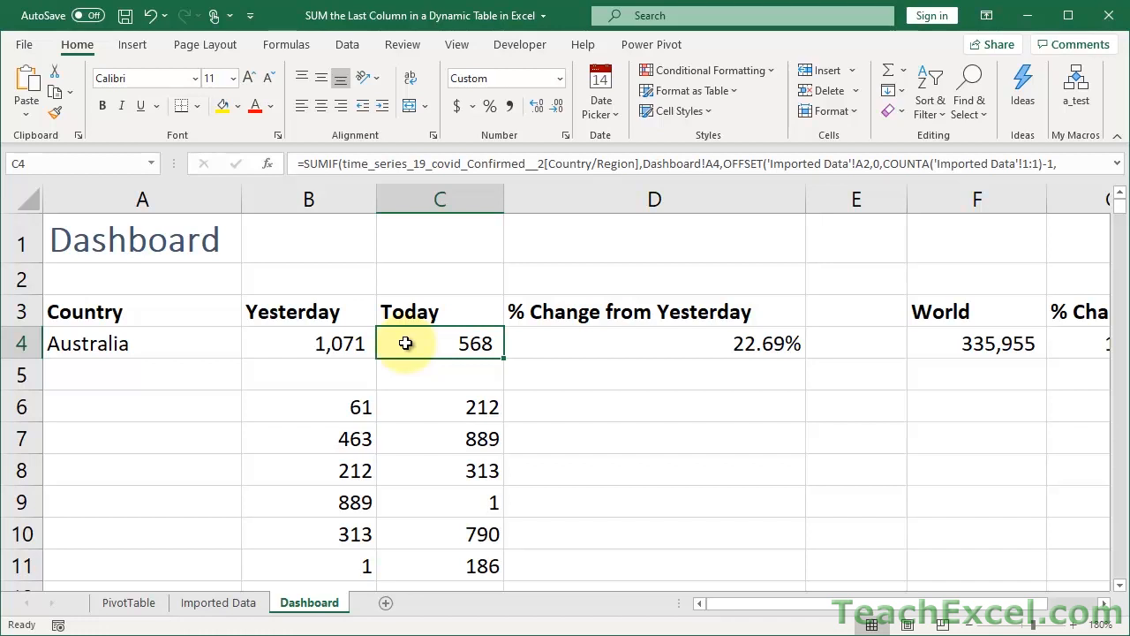
{"action": "left_click", "coordinate": [164, 353]}
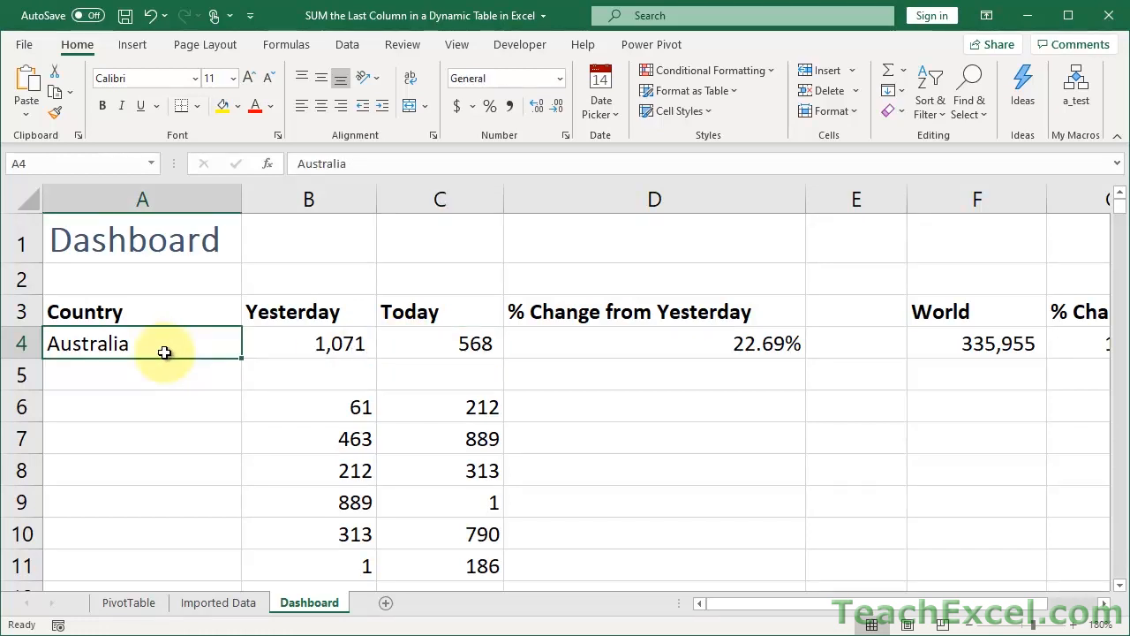
{"action": "type", "text": "Austria"}
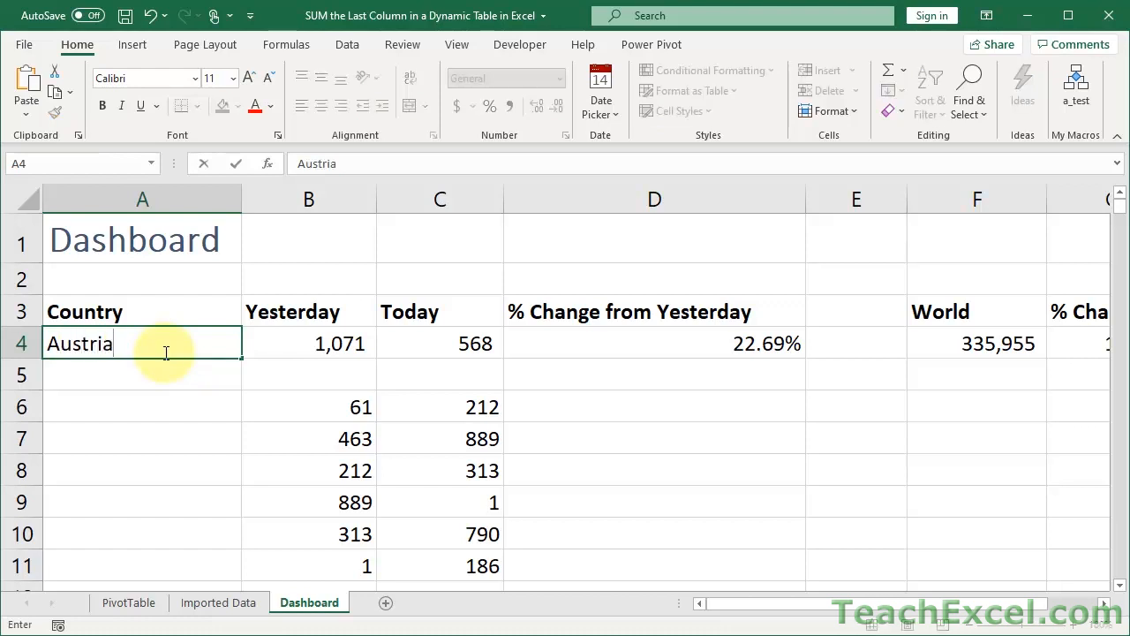
{"action": "key", "text": "ctrl+Return"}
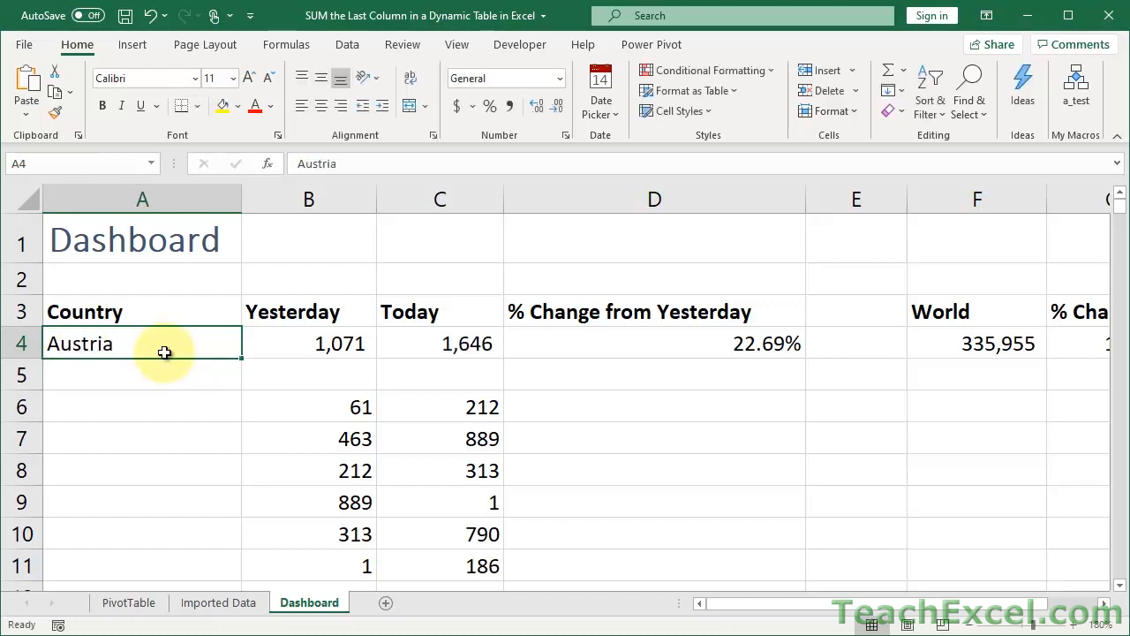
{"action": "left_click", "coordinate": [468, 345]}
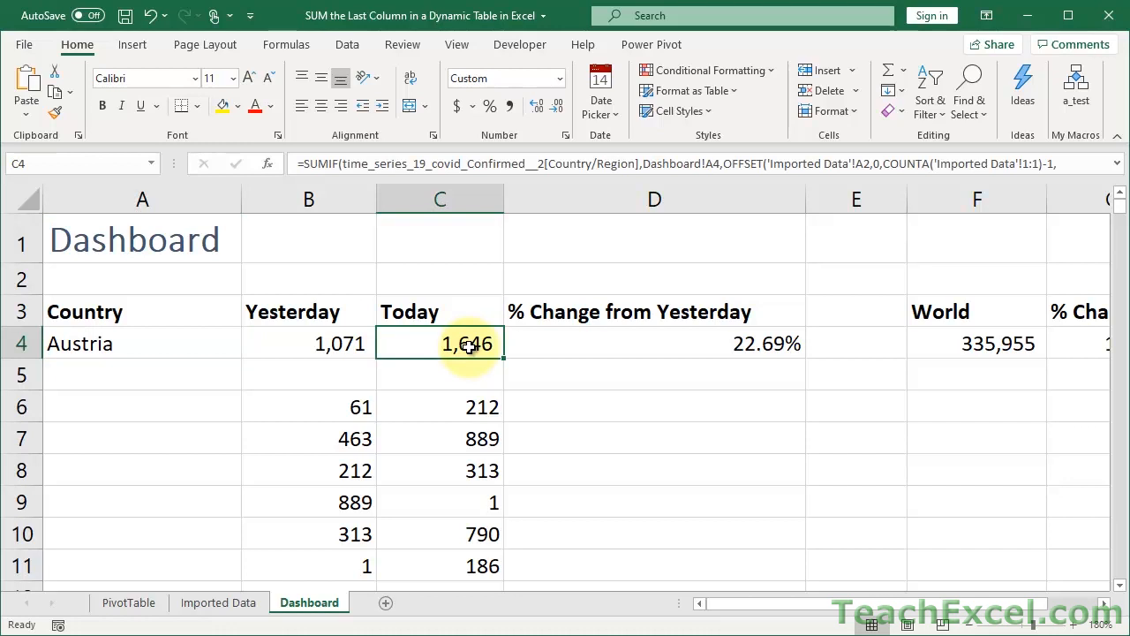
Step: Examine the table reference in the range argument of C4's SUMIF formula
{"action": "double_click", "coordinate": [429, 347]}
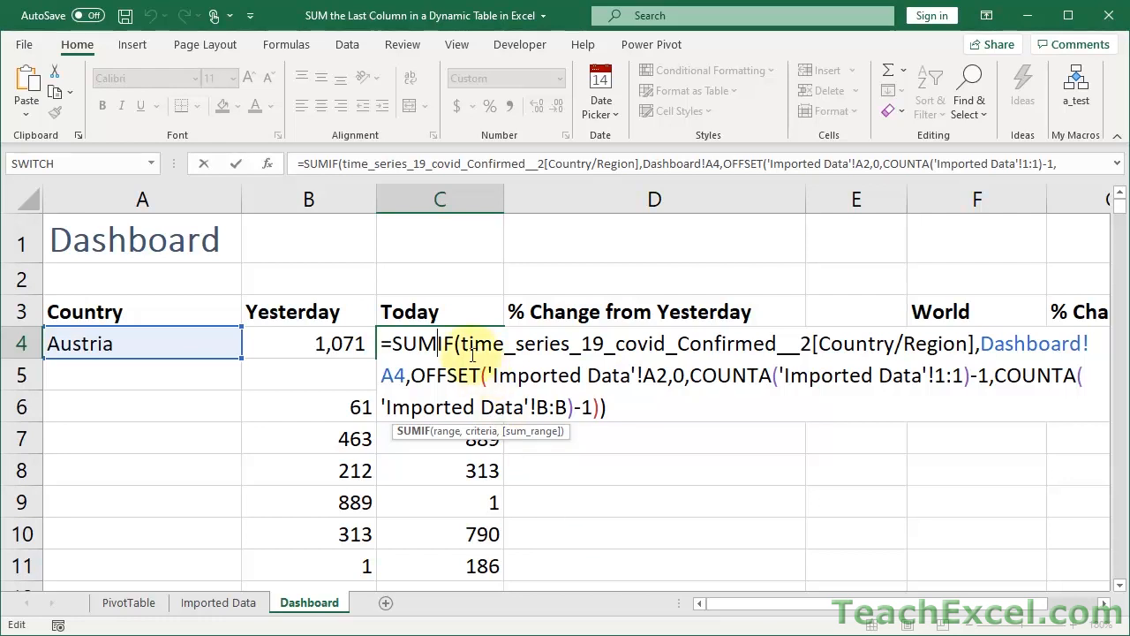
{"action": "left_click_drag", "start_coordinate": [460, 344], "coordinate": [811, 345]}
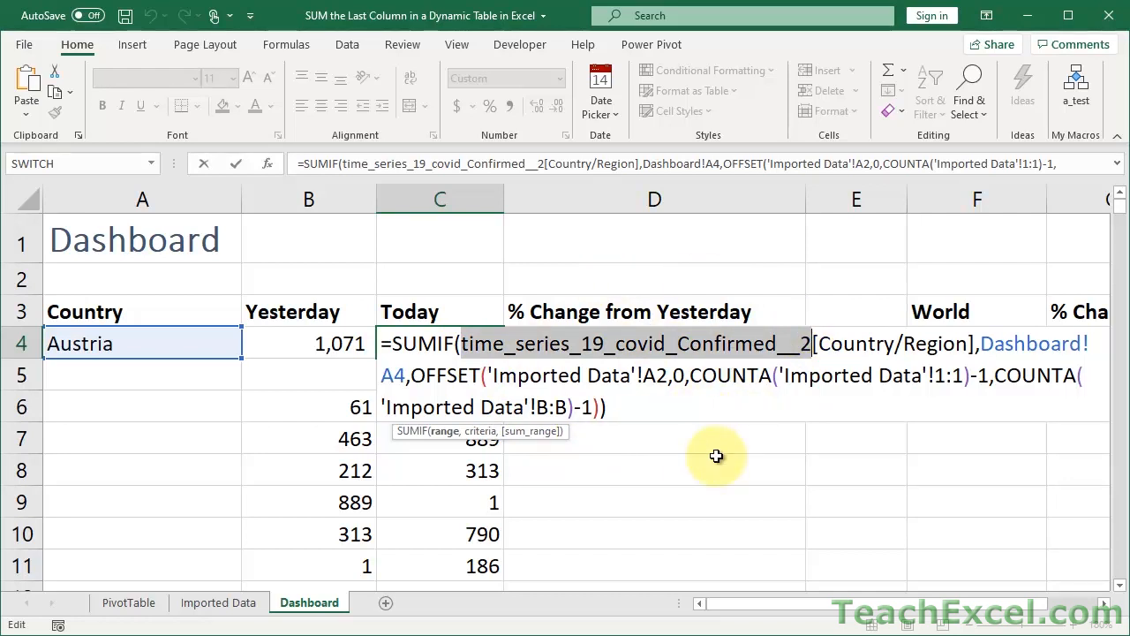
{"action": "key", "text": "ctrl+Return"}
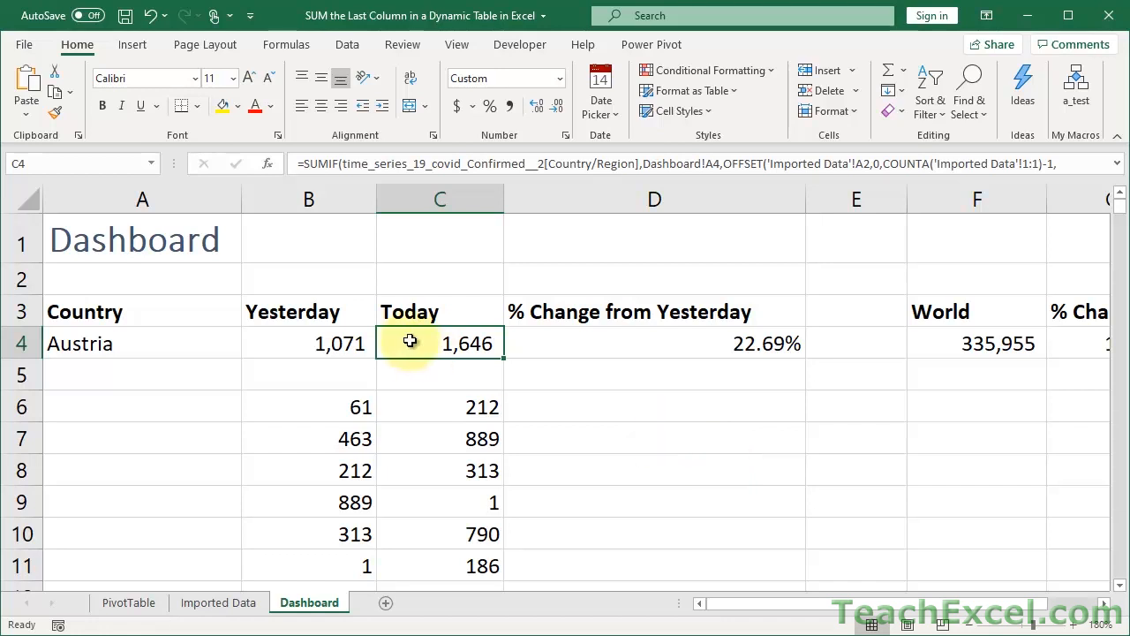
Step: Set the country in cell A4 back to Australia
{"action": "left_click", "coordinate": [117, 343]}
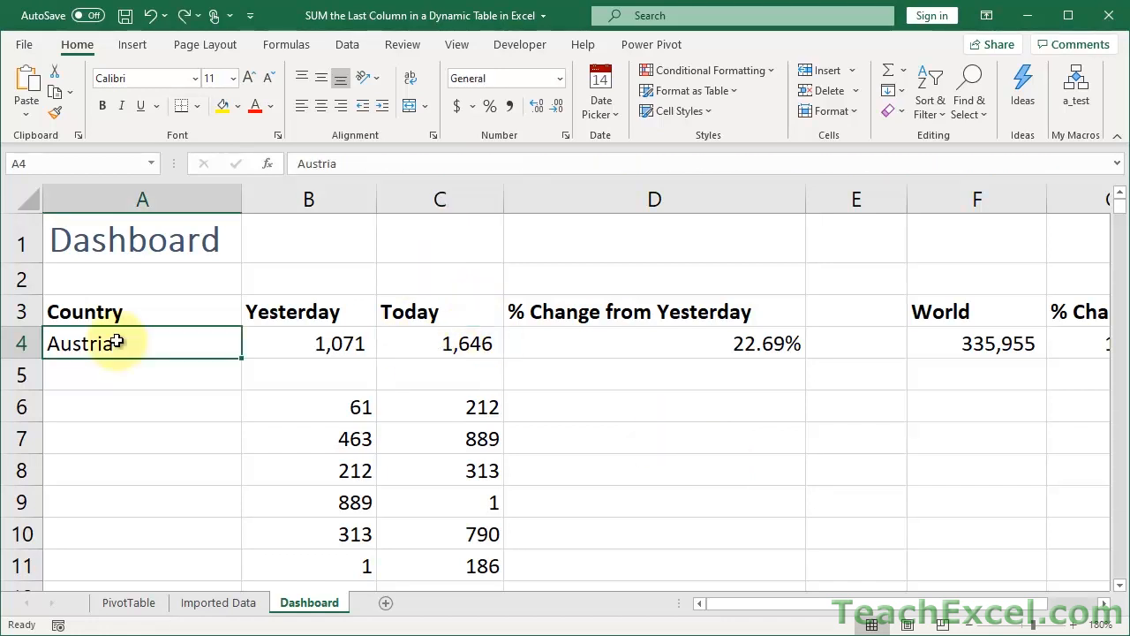
{"action": "type", "text": "Australia"}
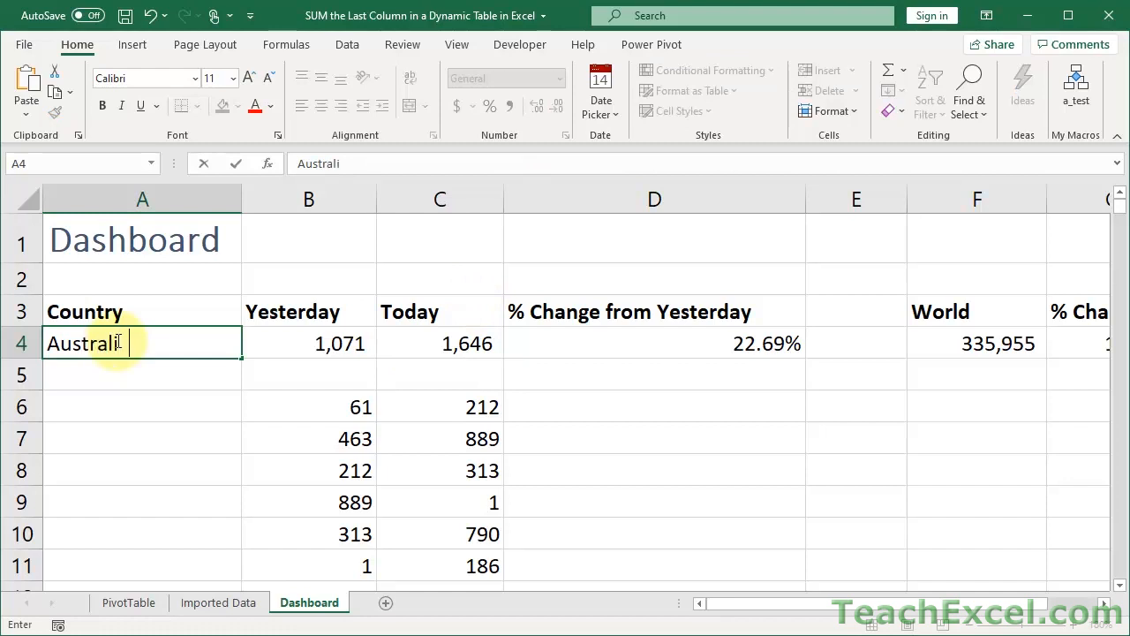
{"action": "key", "text": "ctrl+Return"}
Step: Replace the Yesterday value in B4 with the full SUMIF formula text copied from C4, keeping its references unchanged
{"action": "left_click", "coordinate": [386, 337]}
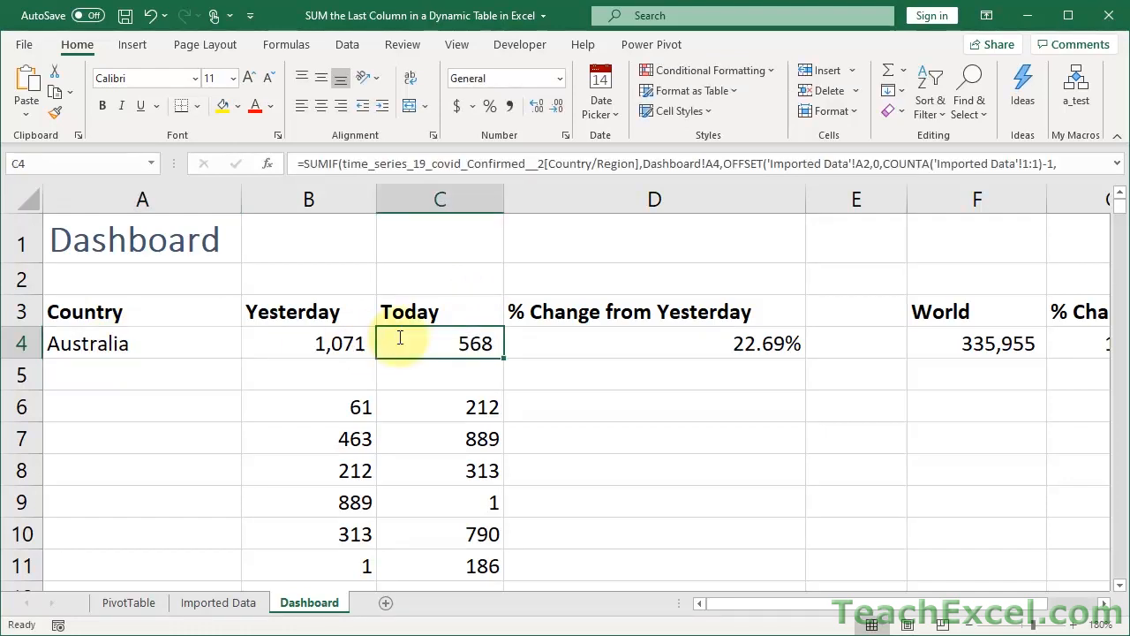
{"action": "double_click", "coordinate": [383, 340]}
{"action": "left_click_drag", "start_coordinate": [379, 338], "coordinate": [651, 411]}
{"action": "key", "text": "ctrl+c"}
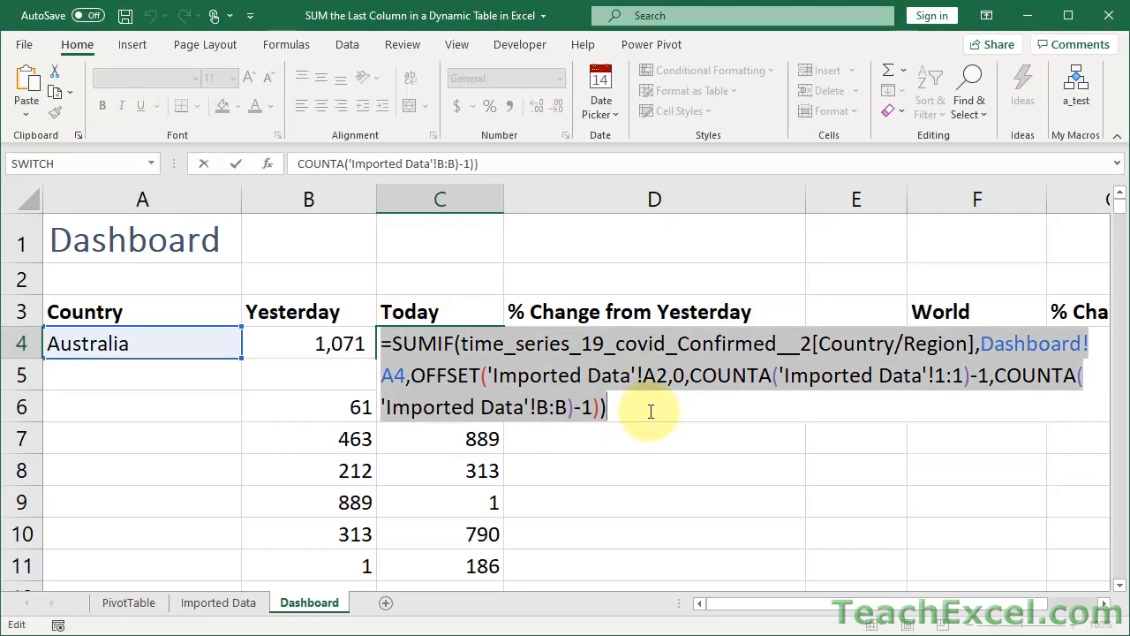
{"action": "key", "text": "ctrl+Return"}
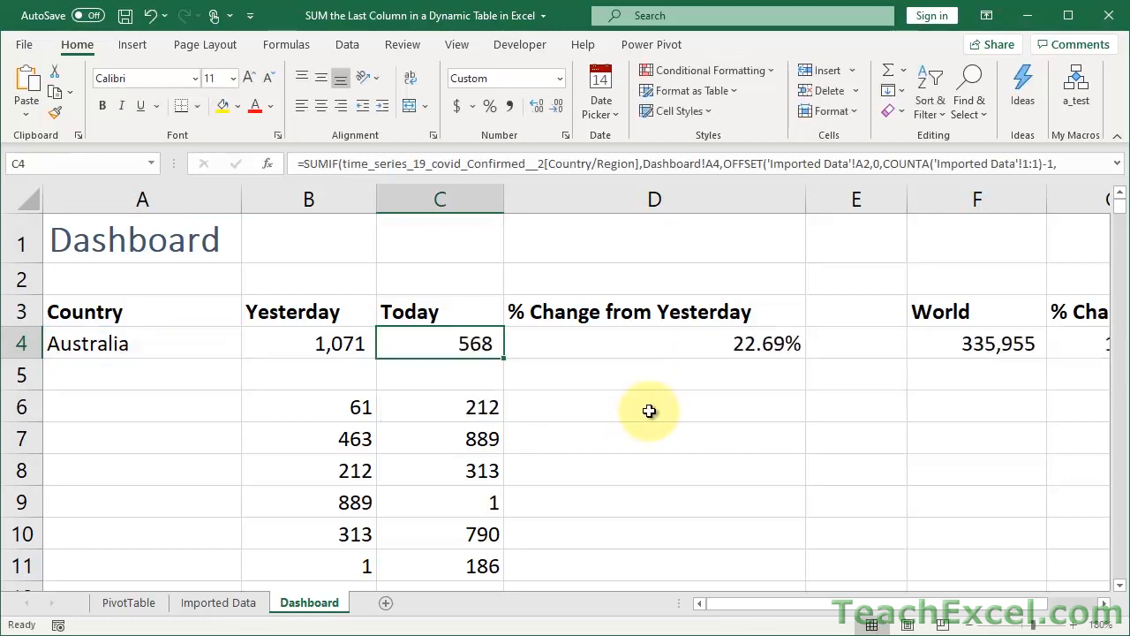
{"action": "left_click", "coordinate": [319, 343]}
{"action": "key", "text": "Delete"}
{"action": "double_click", "coordinate": [319, 342]}
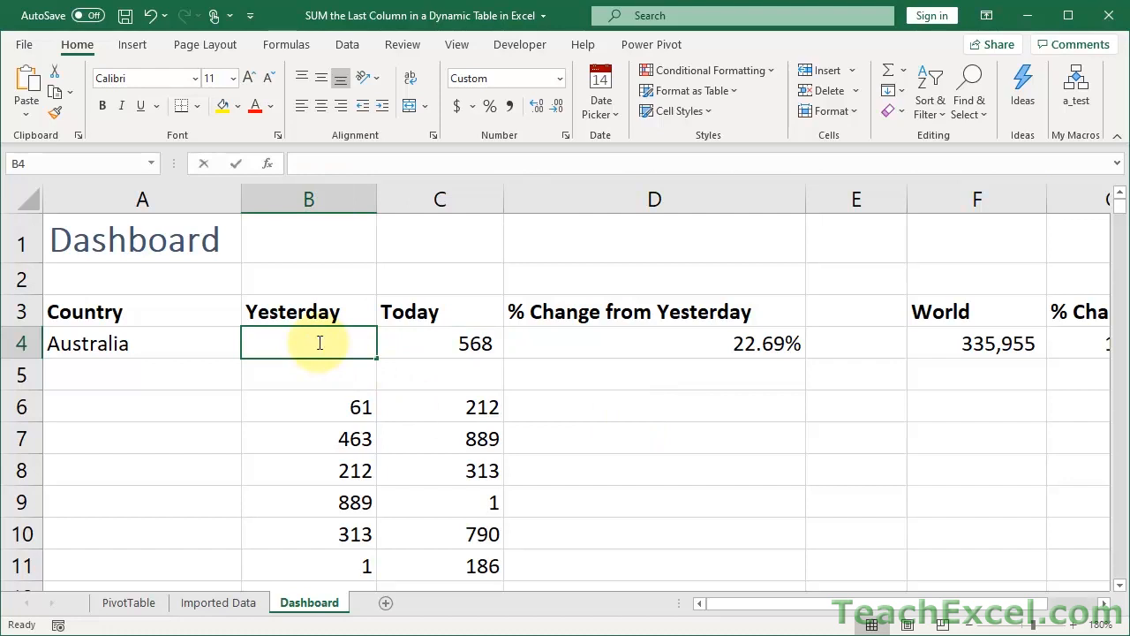
{"action": "key", "text": "ctrl+v"}
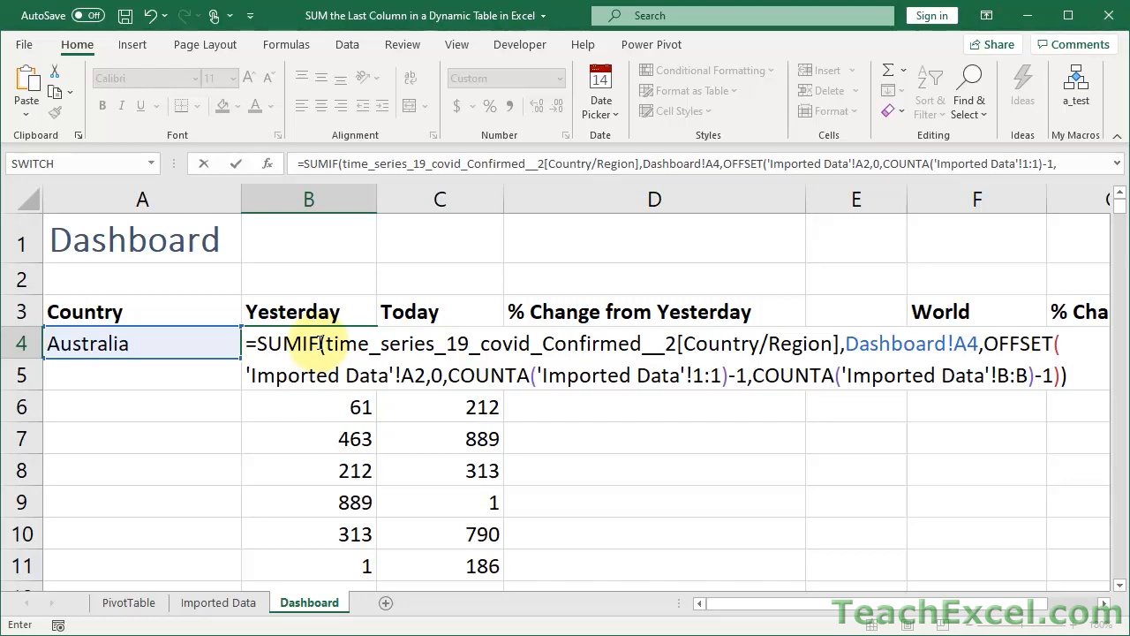
{"action": "key", "text": "ctrl+Return"}
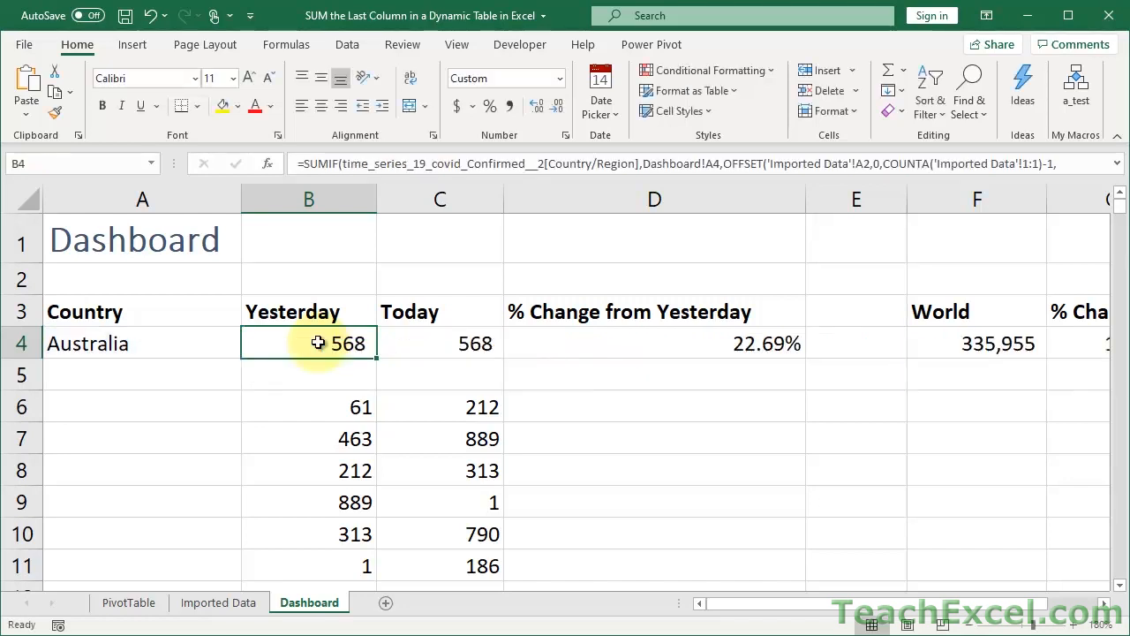
Step: Copy the full OFFSET formula text from C6 into cell D6, keeping its references unchanged
{"action": "left_click", "coordinate": [416, 406]}
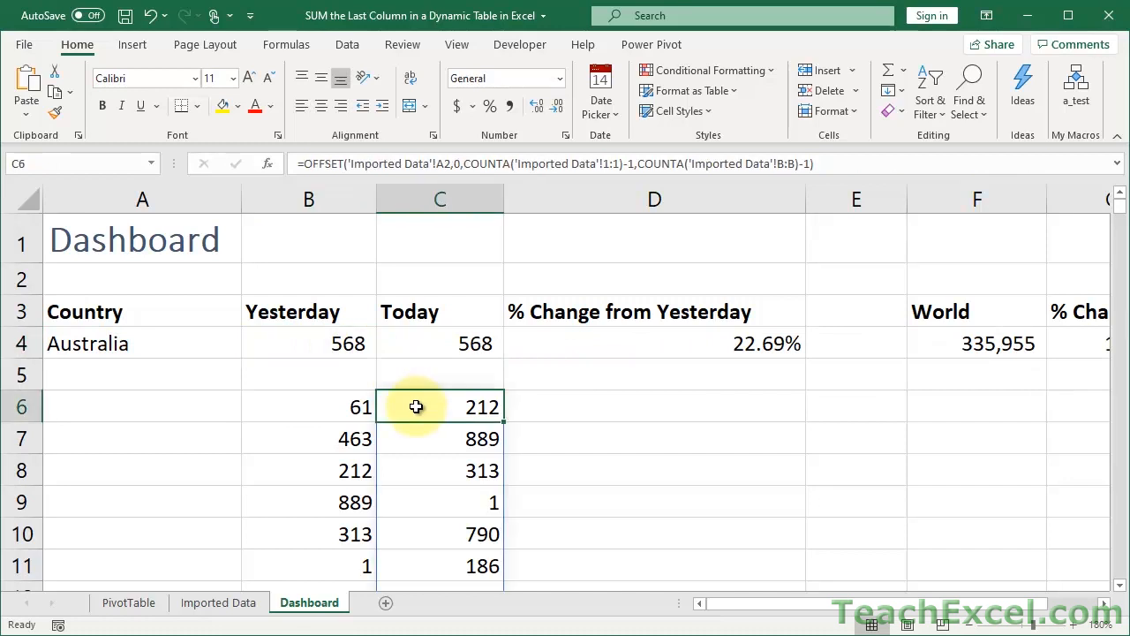
{"action": "double_click", "coordinate": [416, 407]}
{"action": "left_click_drag", "start_coordinate": [381, 406], "coordinate": [612, 457]}
{"action": "key", "text": "ctrl+c"}
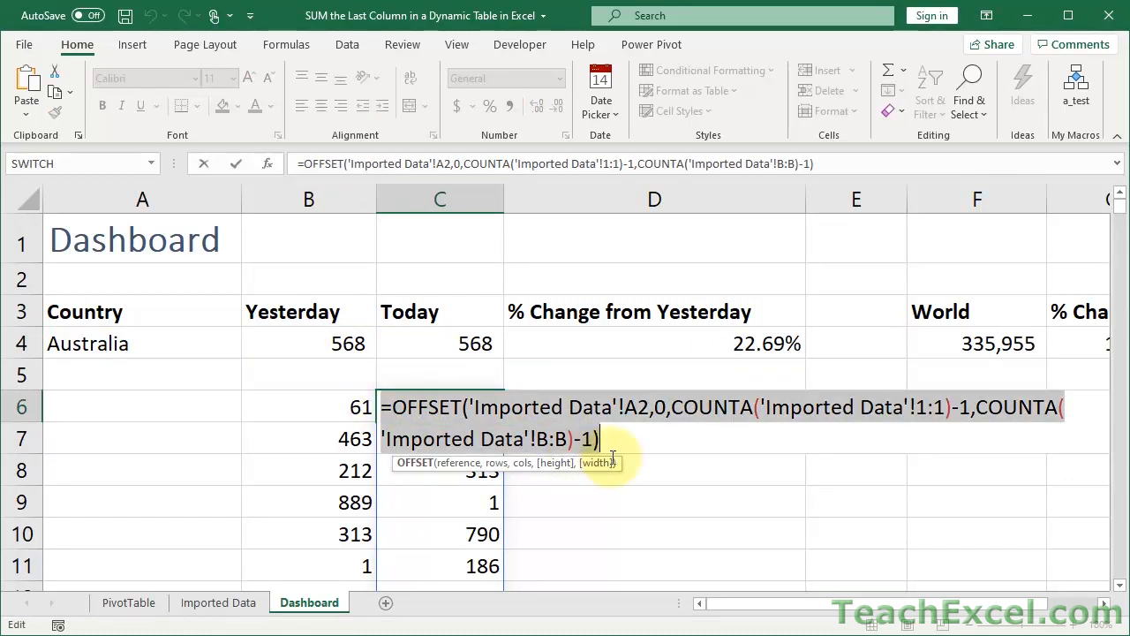
{"action": "key", "text": "Escape"}
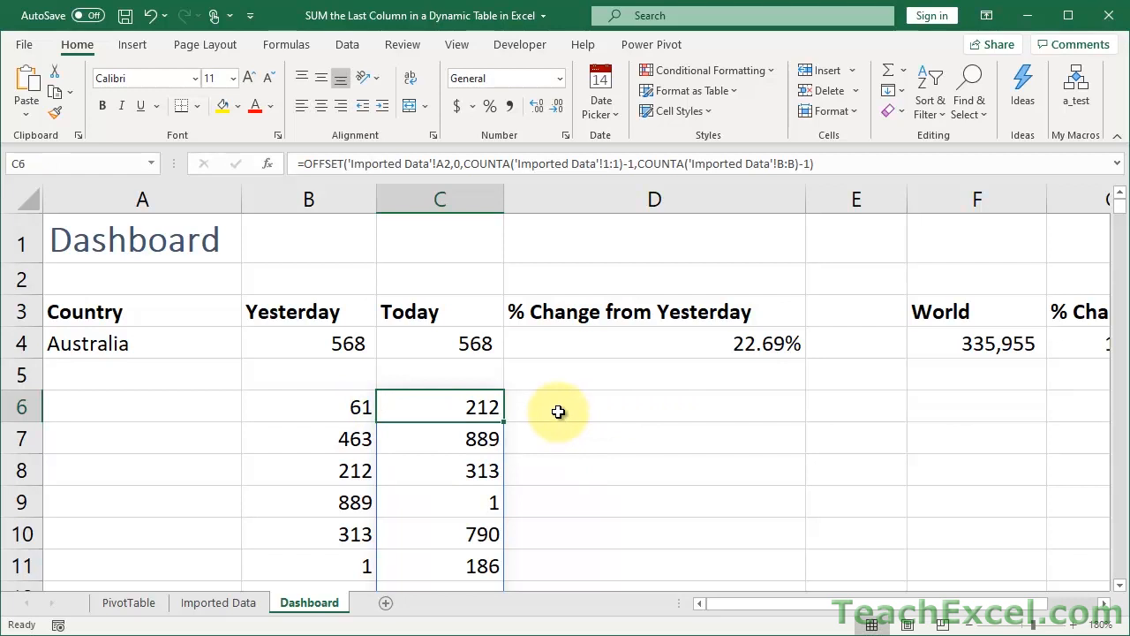
{"action": "left_click", "coordinate": [558, 411]}
{"action": "double_click", "coordinate": [538, 405]}
{"action": "key", "text": "ctrl+v"}
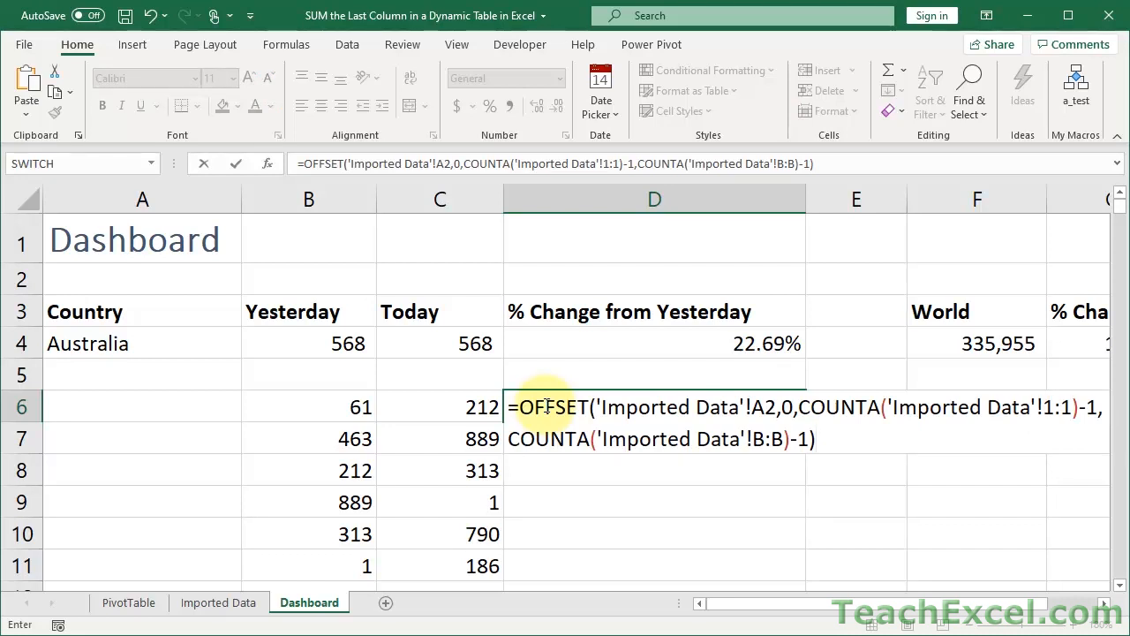
Step: Extend the cols argument of D6's OFFSET formula to COUNTA('Imported Data'!1:1)-1-1 to return the second-to-last column
{"action": "left_click", "coordinate": [597, 407]}
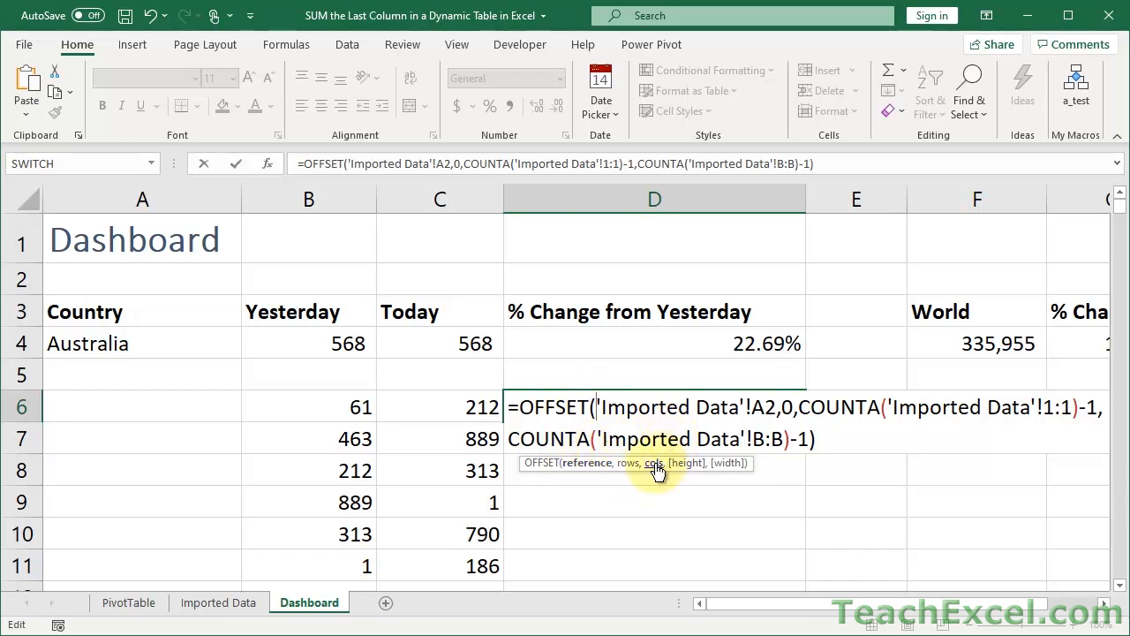
{"action": "left_click", "coordinate": [799, 409]}
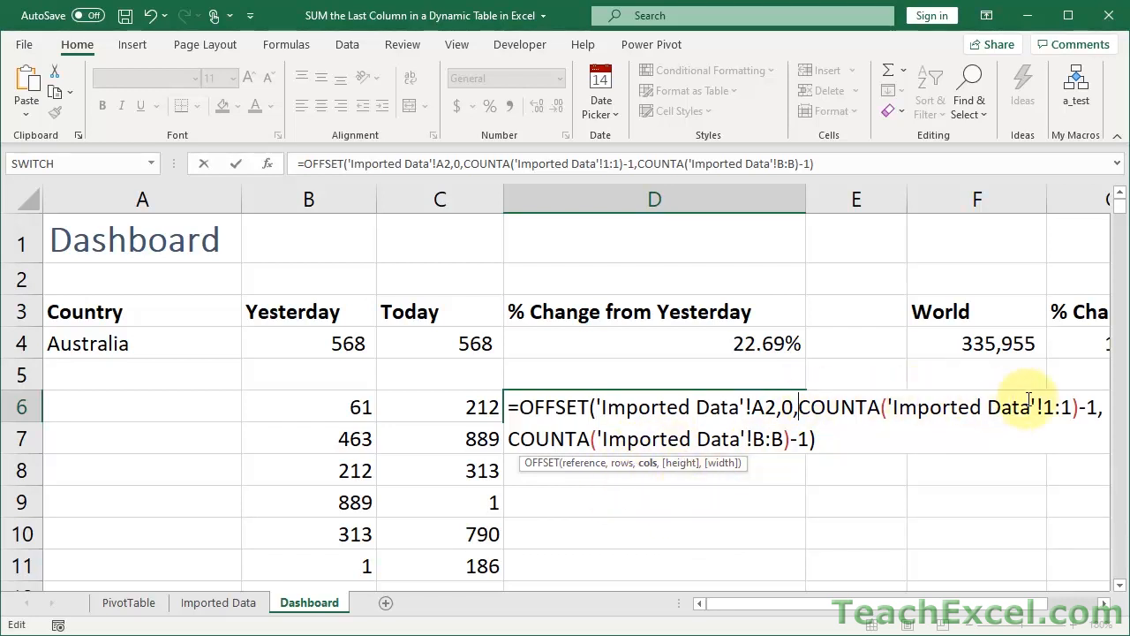
{"action": "left_click", "coordinate": [1097, 406]}
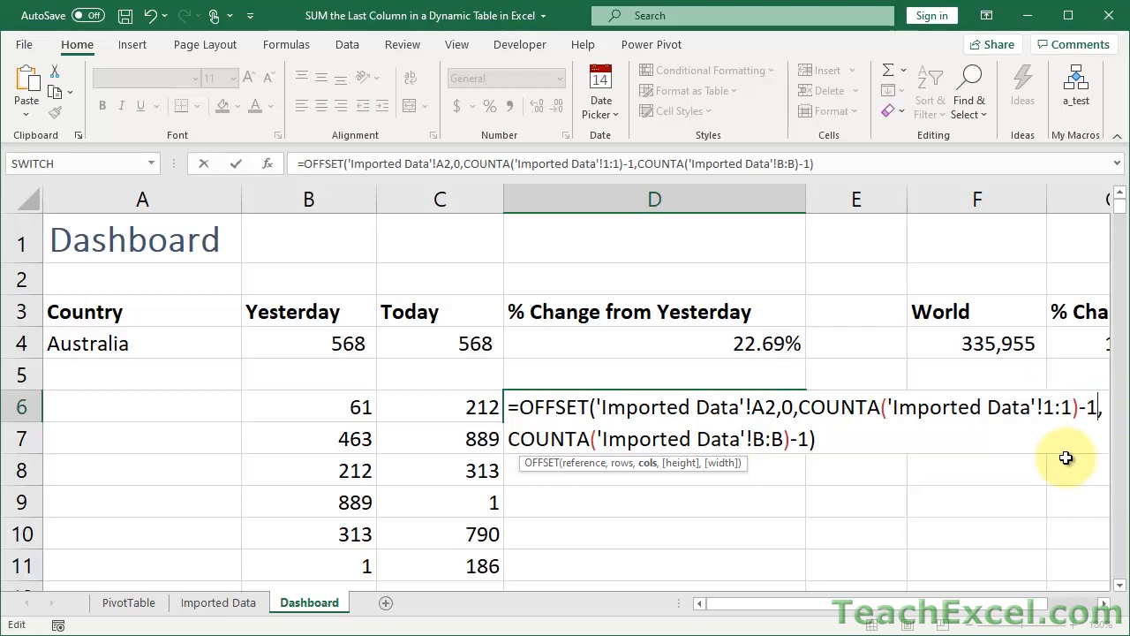
{"action": "key", "text": "BackSpace"}
{"action": "type", "text": "2"}
{"action": "key", "text": "BackSpace"}
{"action": "type", "text": "1-1"}
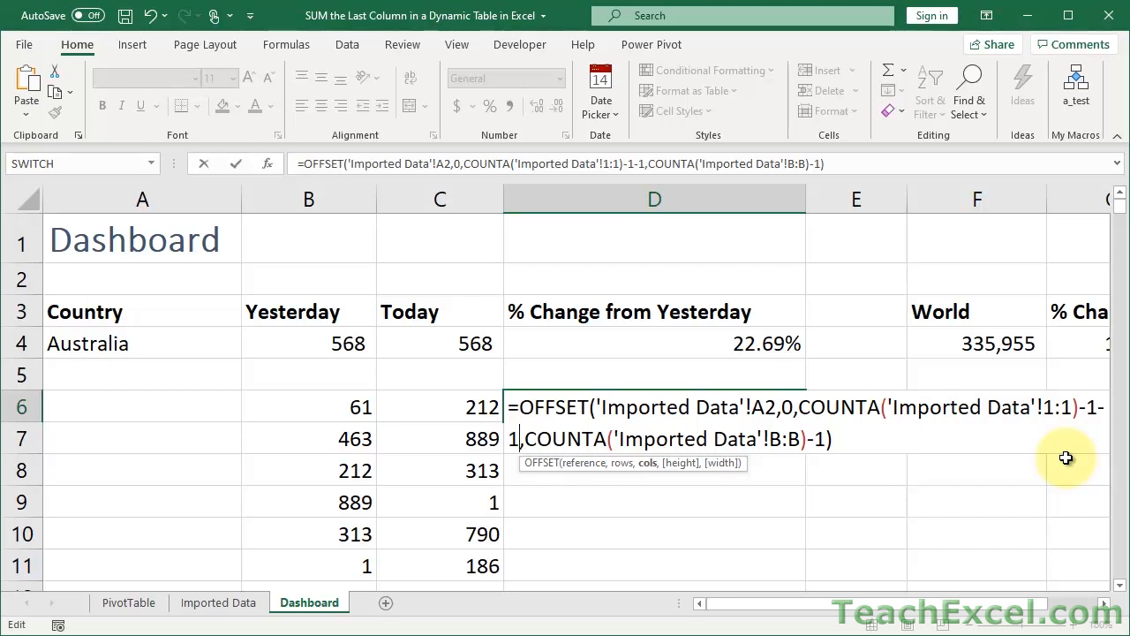
{"action": "key", "text": "ctrl+Return"}
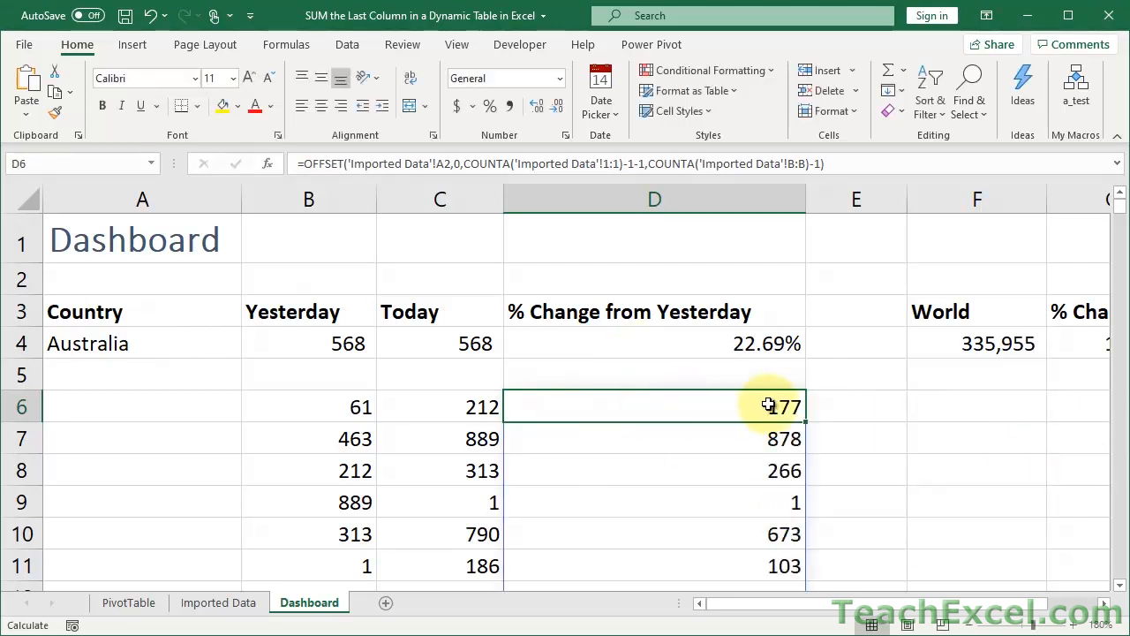
Step: Check the second-to-last date column on the Imported Data sheet against D6's results, and return to the Dashboard
{"action": "left_click", "coordinate": [219, 603]}
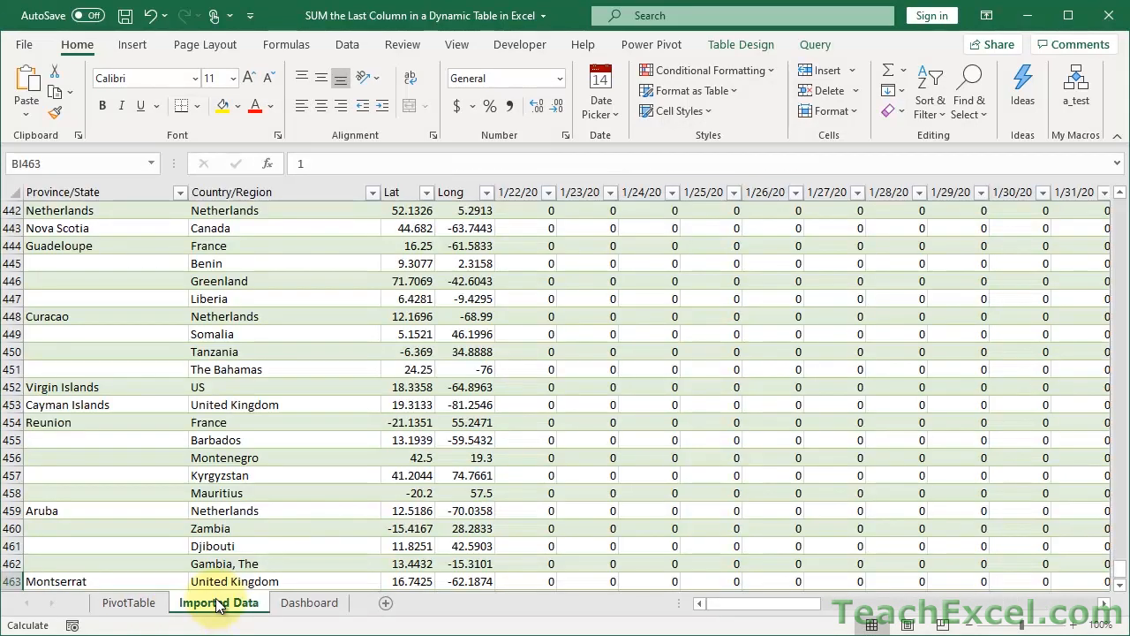
{"action": "key", "text": "ctrl+Up"}
{"action": "key", "text": "Down"}
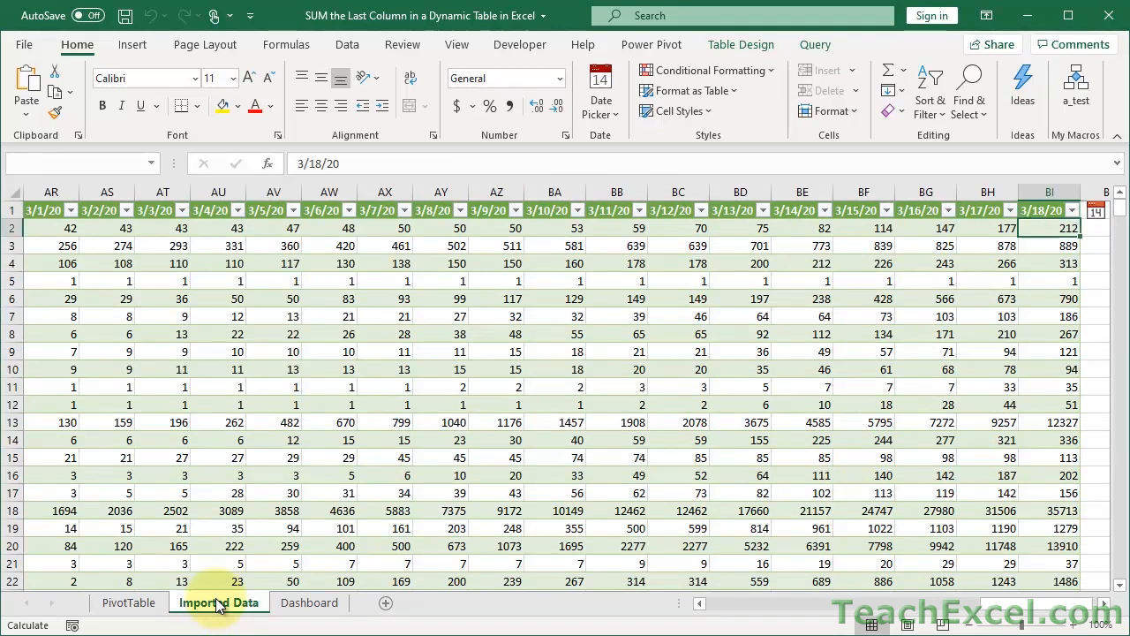
{"action": "key", "text": "Left"}
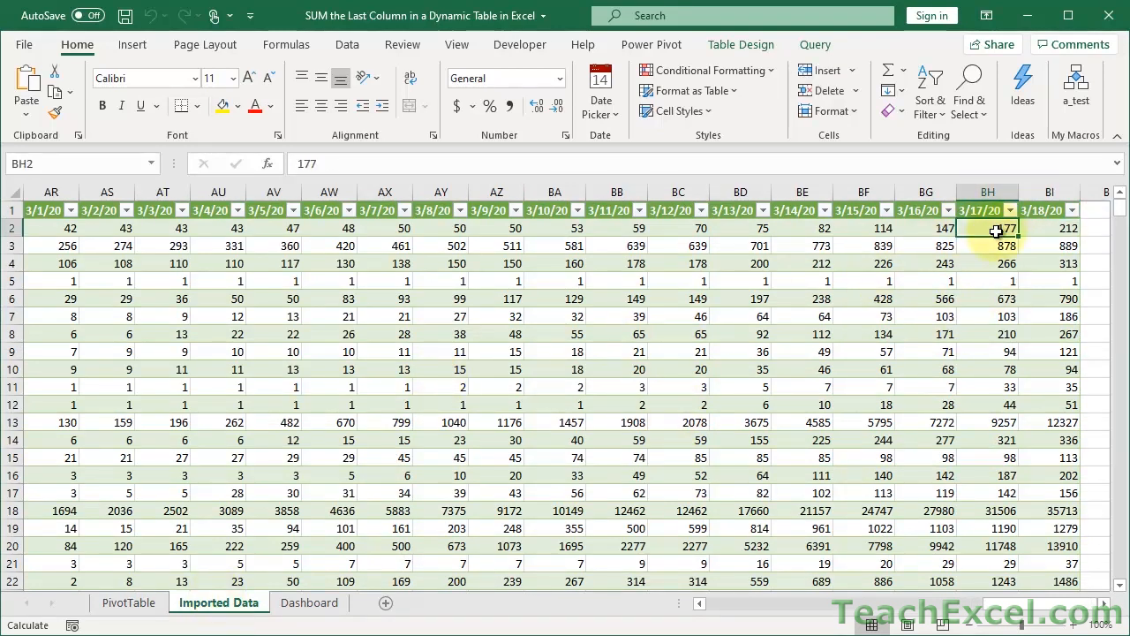
{"action": "key", "text": "ctrl+Page_Down"}
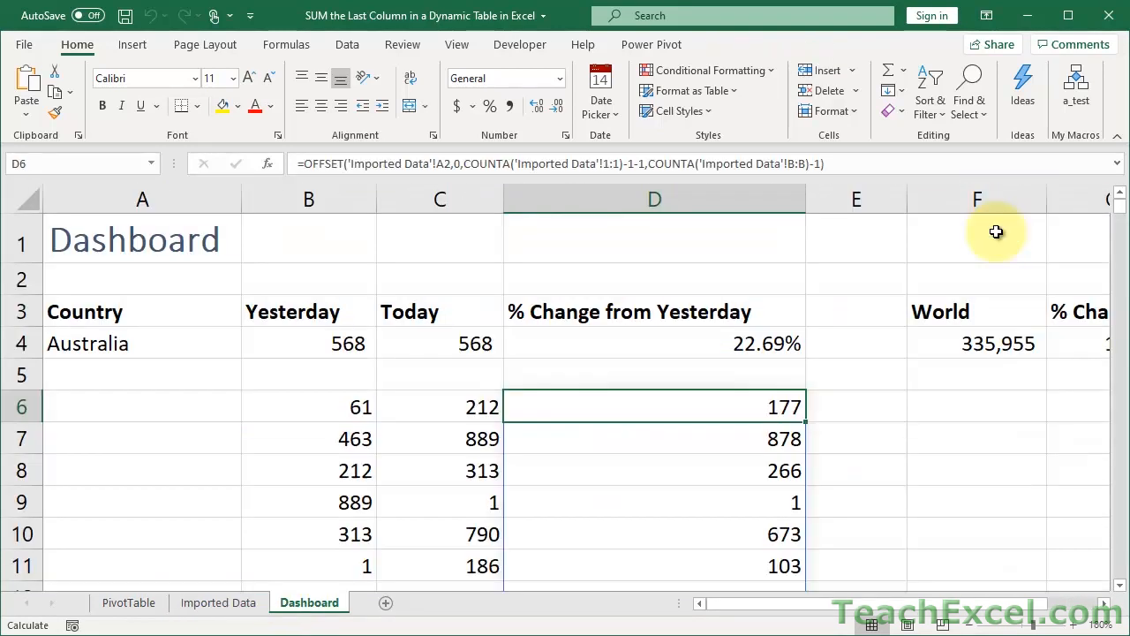
Step: Add another -1 to the OFFSET column count in B4's SUMIF formula, making it COUNTA('Imported Data'!1:1)-1-1
{"action": "double_click", "coordinate": [297, 345]}
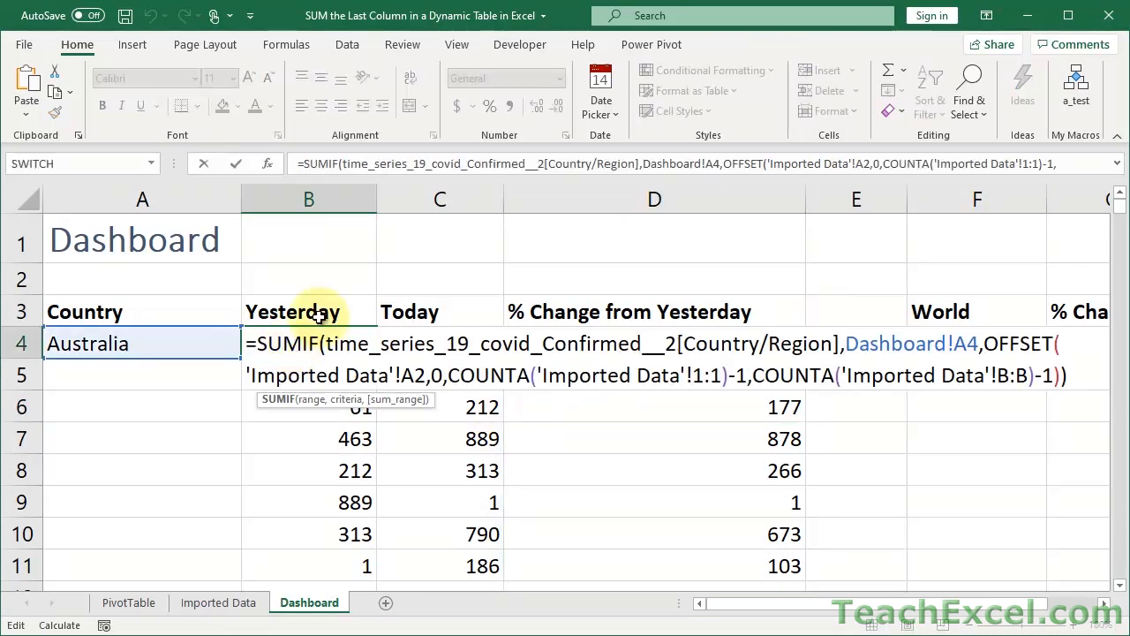
{"action": "left_click", "coordinate": [746, 376]}
{"action": "type", "text": "-1"}
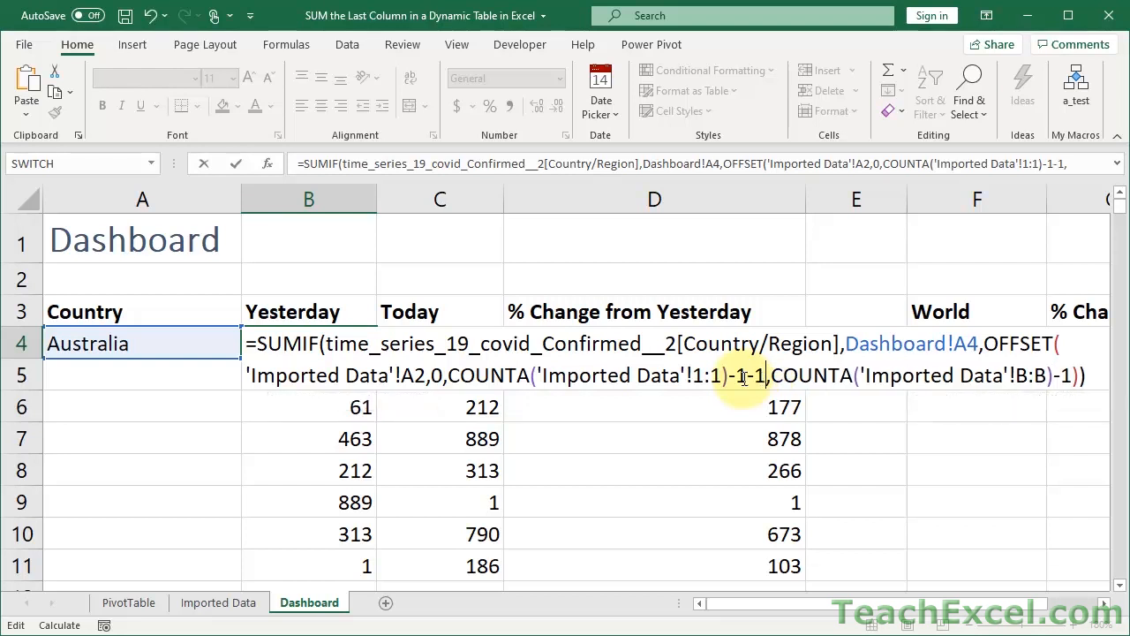
{"action": "key", "text": "Return"}
{"action": "left_click", "coordinate": [252, 333]}
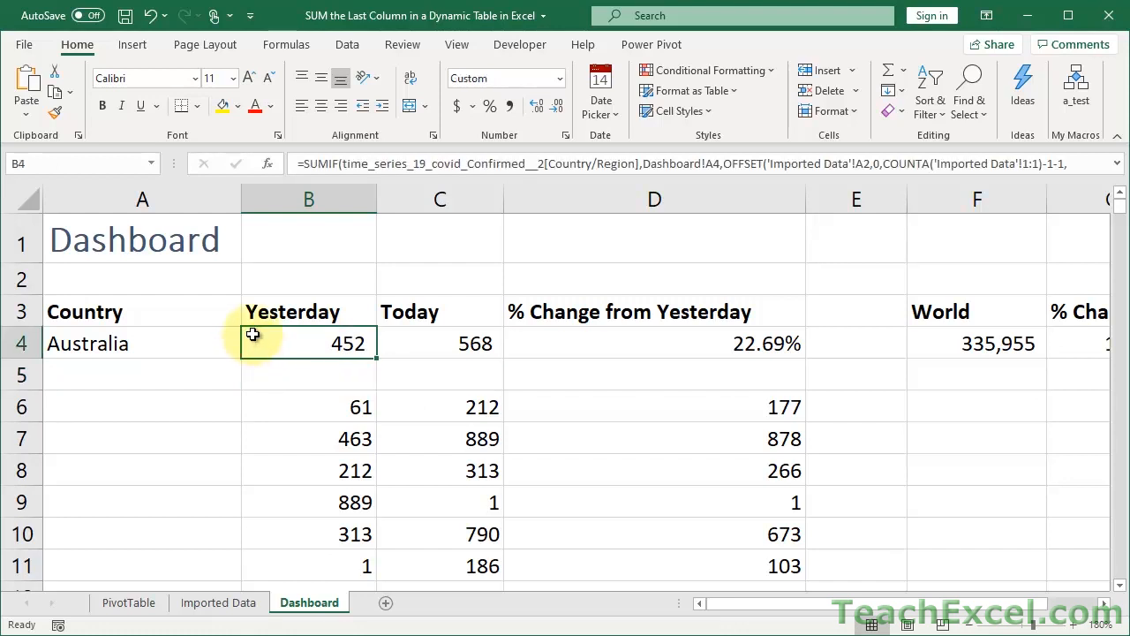
Step: Replace the % Change from Yesterday value in D4 with the formula =(C4-B4)/B4
{"action": "left_click", "coordinate": [578, 340]}
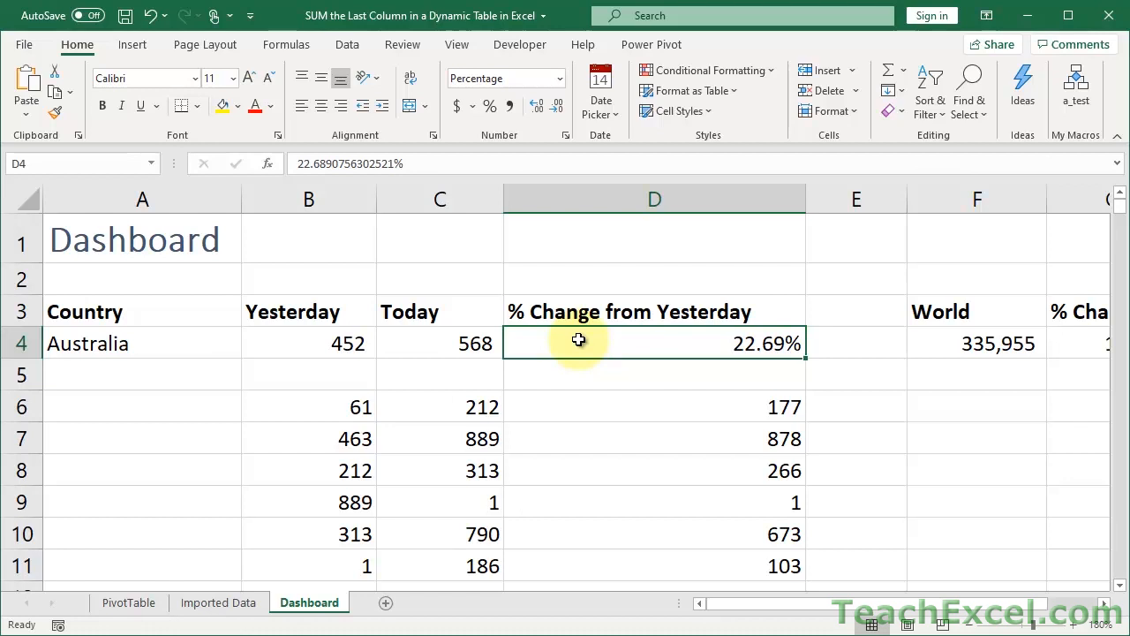
{"action": "key", "text": "Delete"}
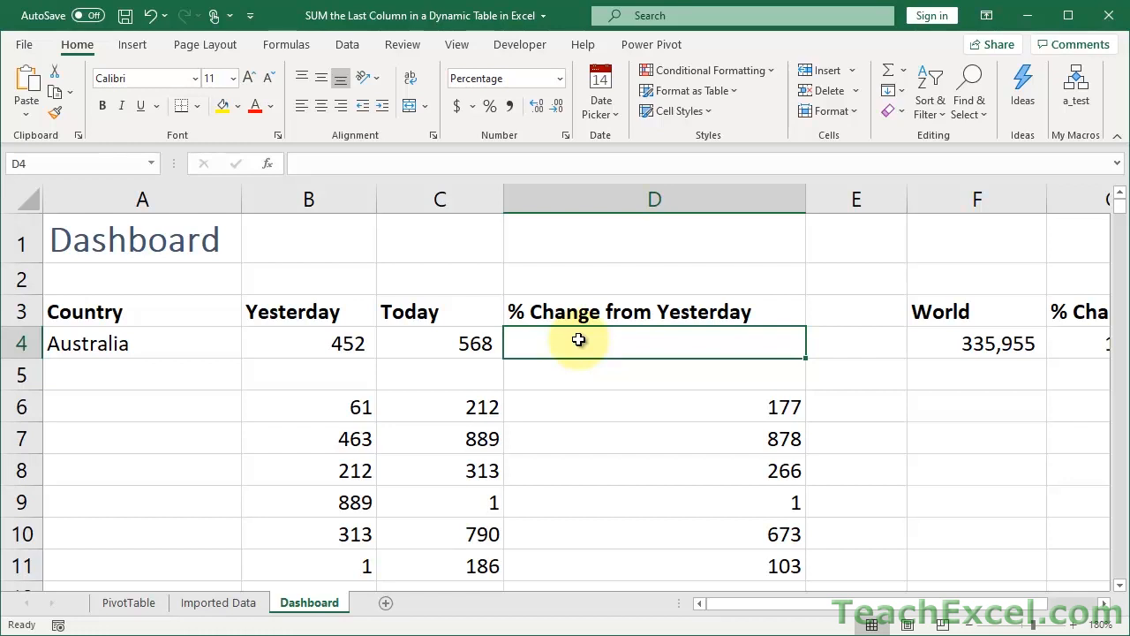
{"action": "type", "text": "=("}
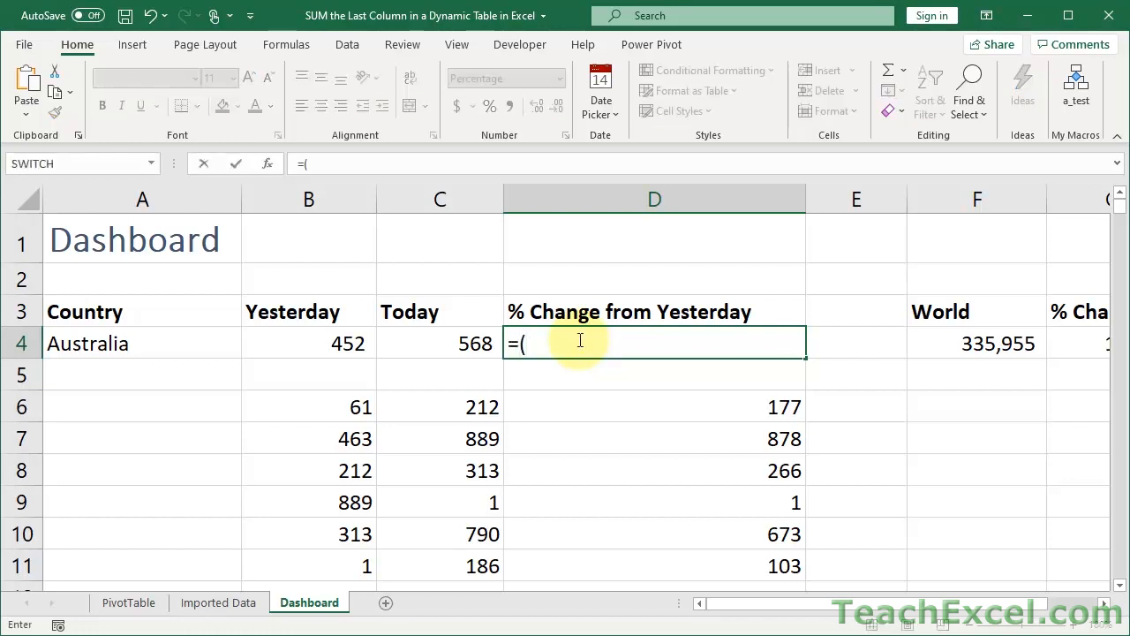
{"action": "left_click", "coordinate": [462, 344]}
{"action": "type", "text": "-"}
{"action": "key", "text": "Left"}
{"action": "key", "text": "Left"}
{"action": "type", "text": ")/"}
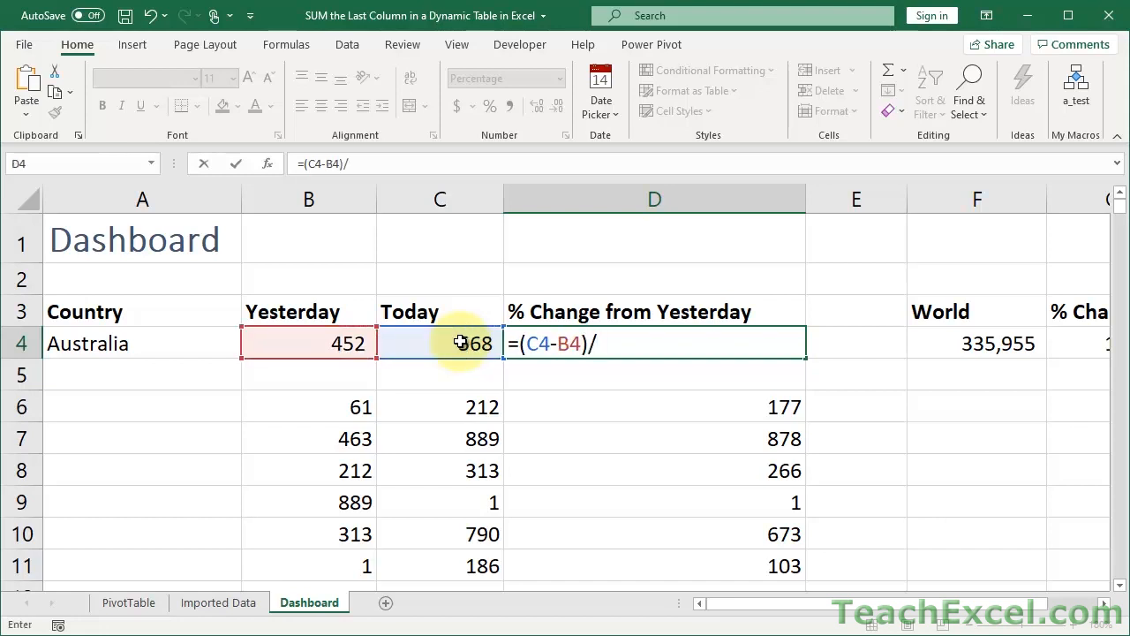
{"action": "left_click", "coordinate": [330, 345]}
{"action": "key", "text": "Return"}
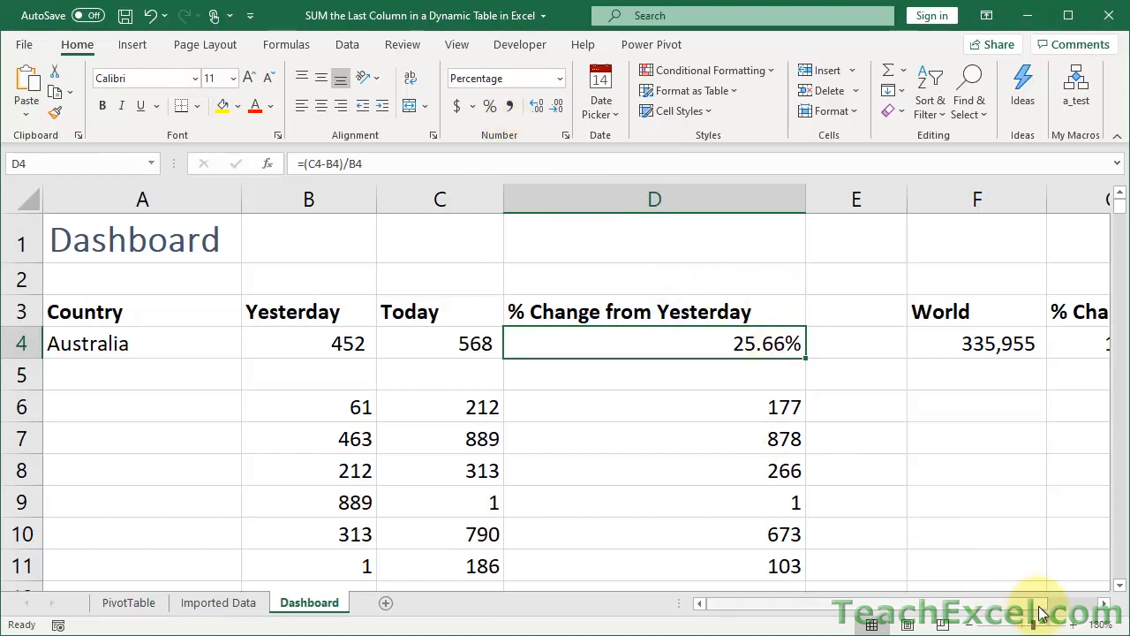
Step: Replace the World value in F4 with a SUM formula wrapped around the full OFFSET formula text copied from C6
{"action": "left_click", "coordinate": [1105, 604]}
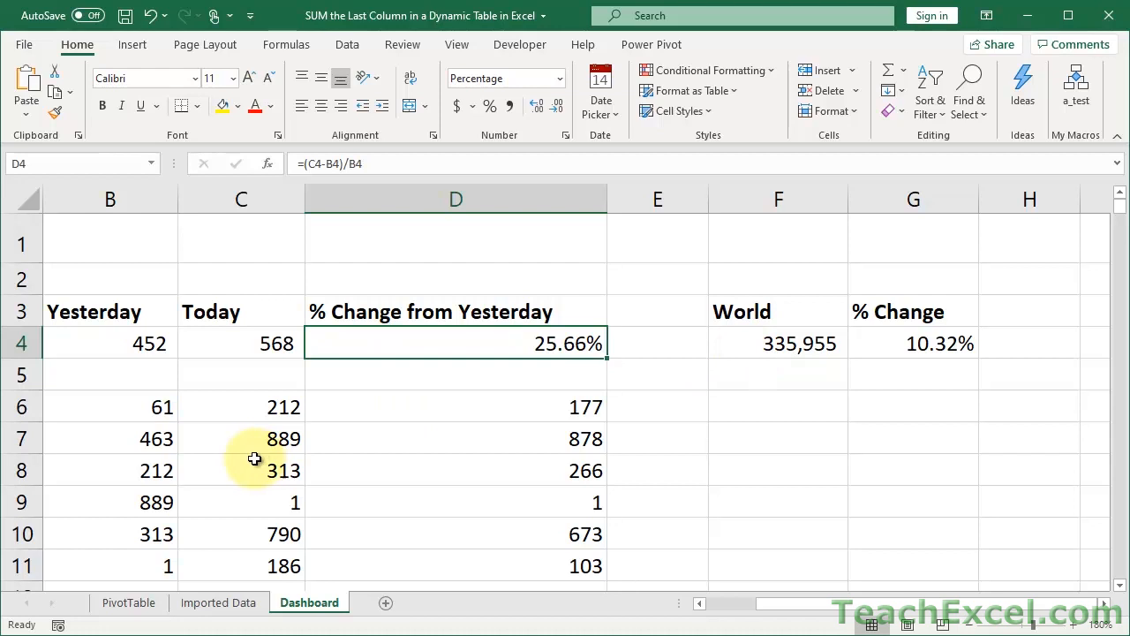
{"action": "left_click", "coordinate": [212, 404]}
{"action": "double_click", "coordinate": [209, 406]}
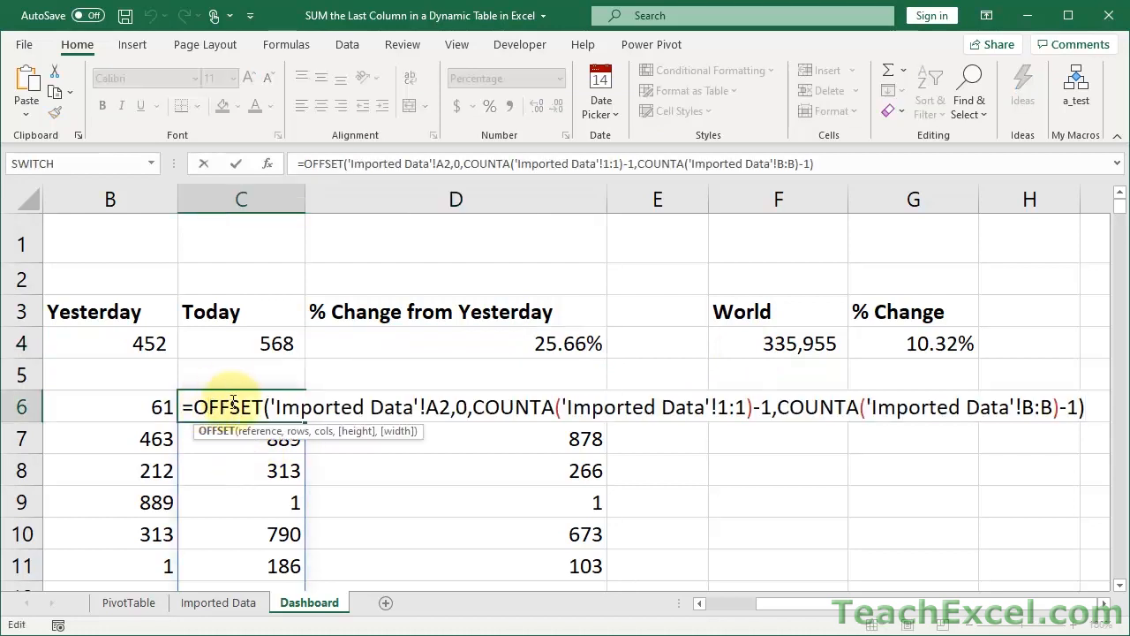
{"action": "left_click_drag", "start_coordinate": [196, 407], "coordinate": [1105, 425]}
{"action": "key", "text": "ctrl+c"}
{"action": "key", "text": "Escape"}
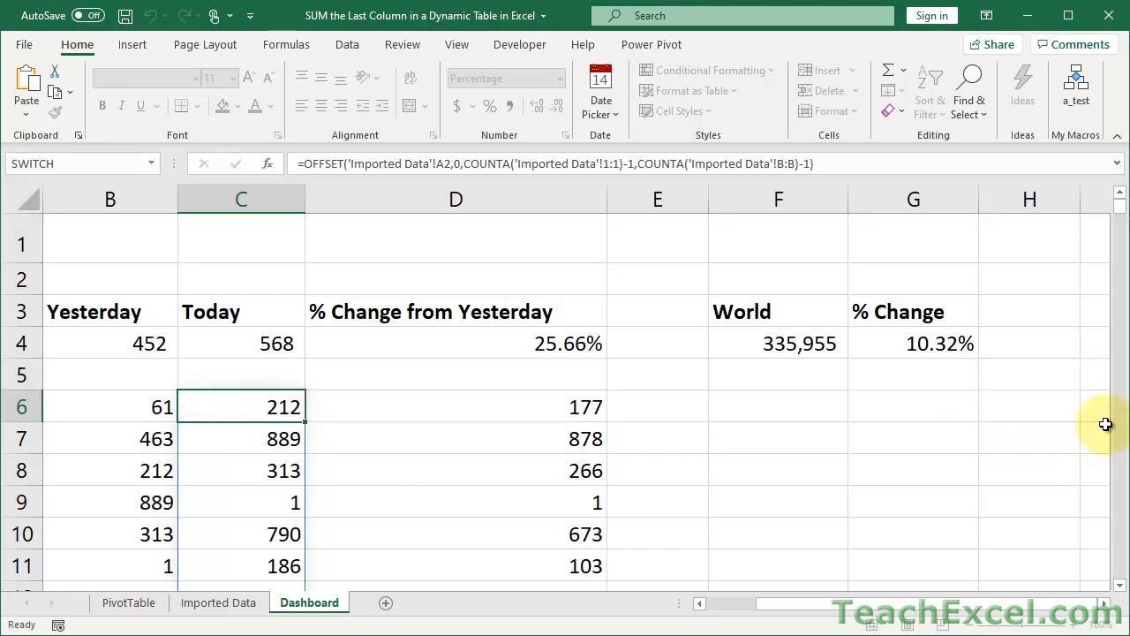
{"action": "left_click", "coordinate": [752, 346]}
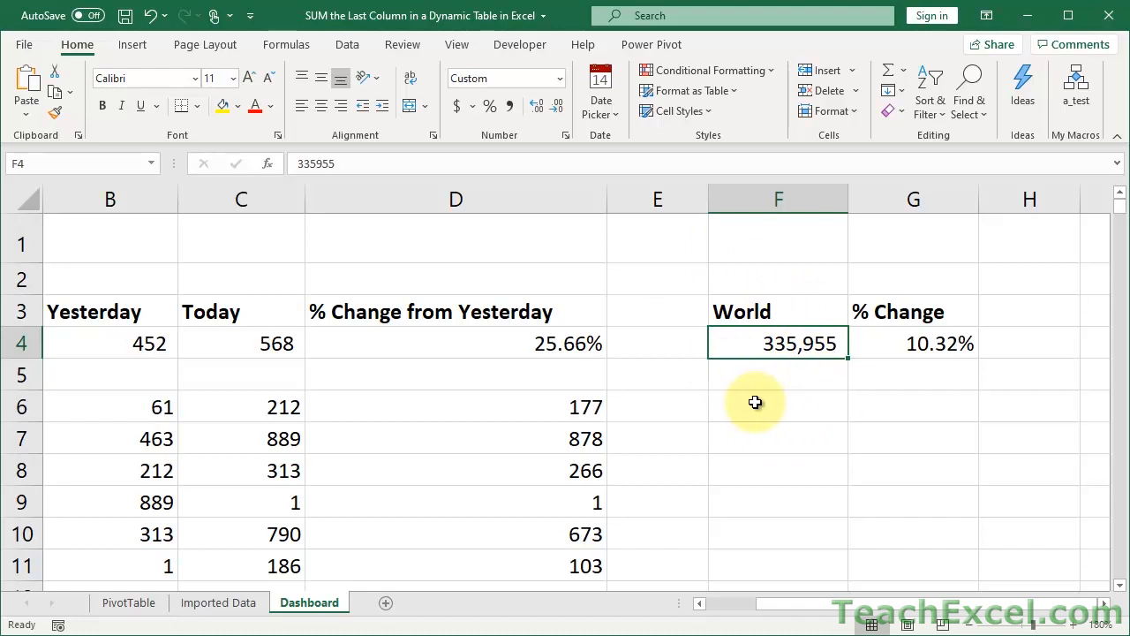
{"action": "key", "text": "Delete"}
{"action": "type", "text": "=sum"}
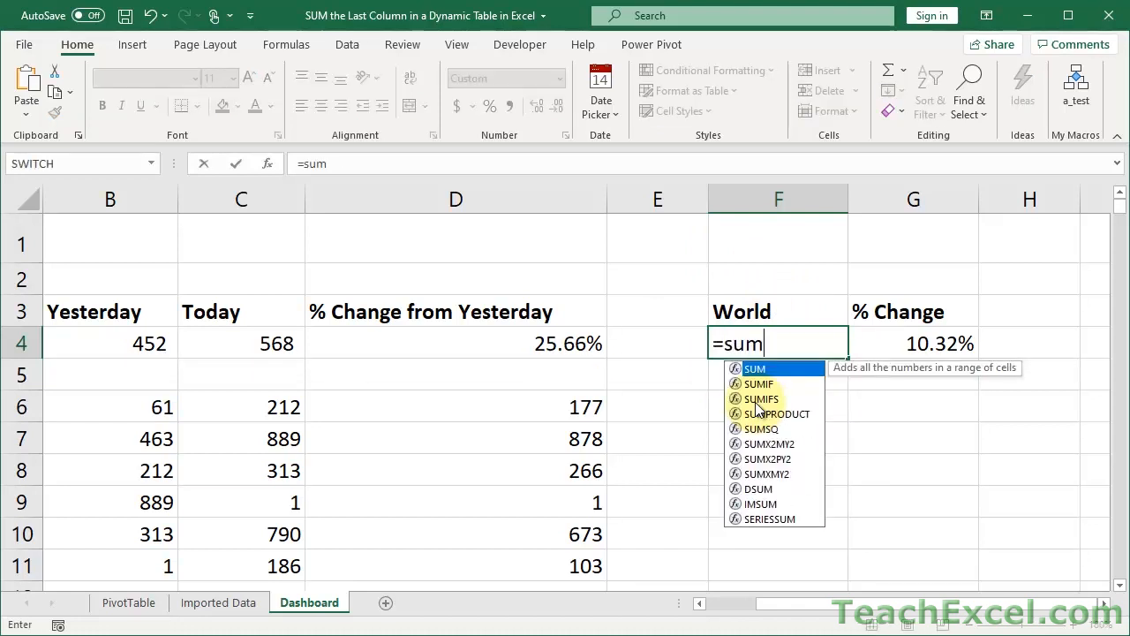
{"action": "key", "text": "Tab"}
{"action": "key", "text": "ctrl+v"}
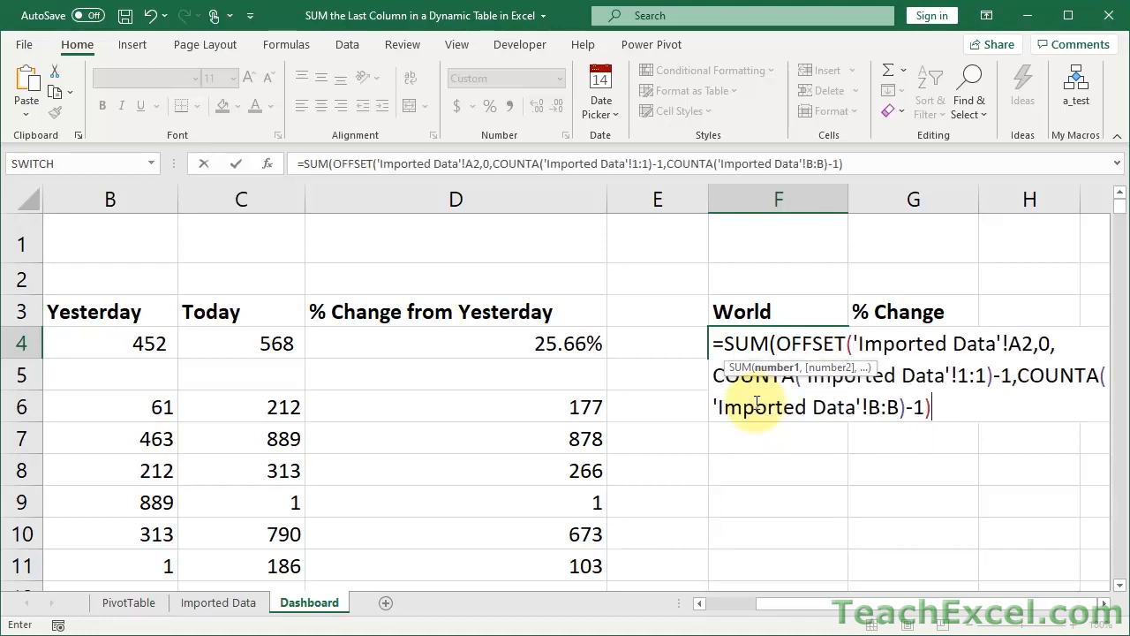
{"action": "type", "text": ")"}
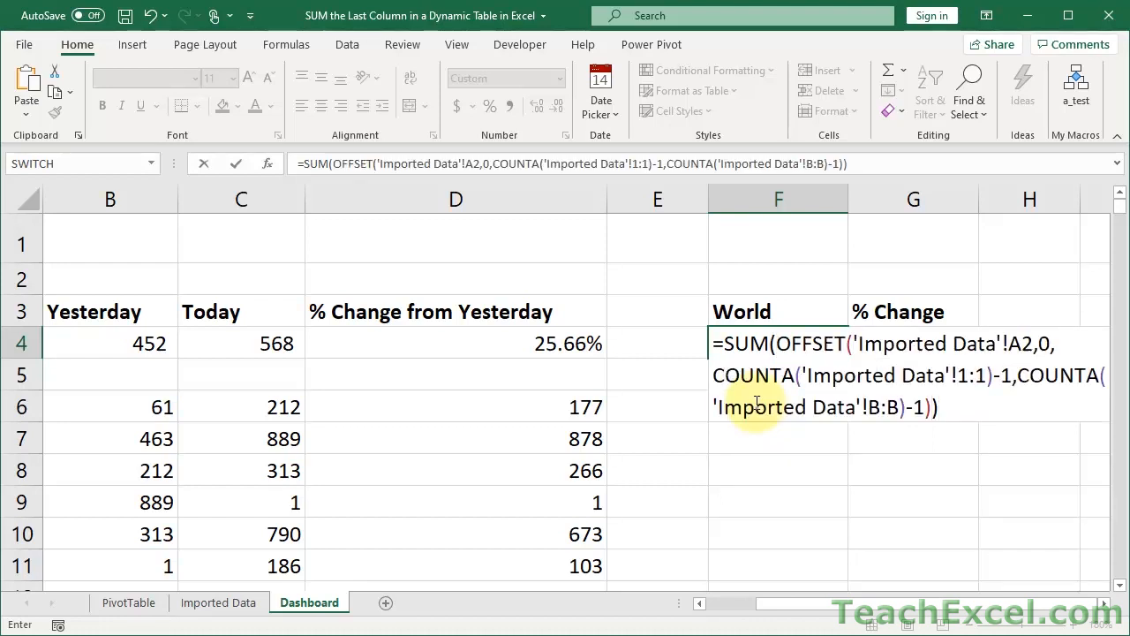
{"action": "key", "text": "ctrl+Return"}
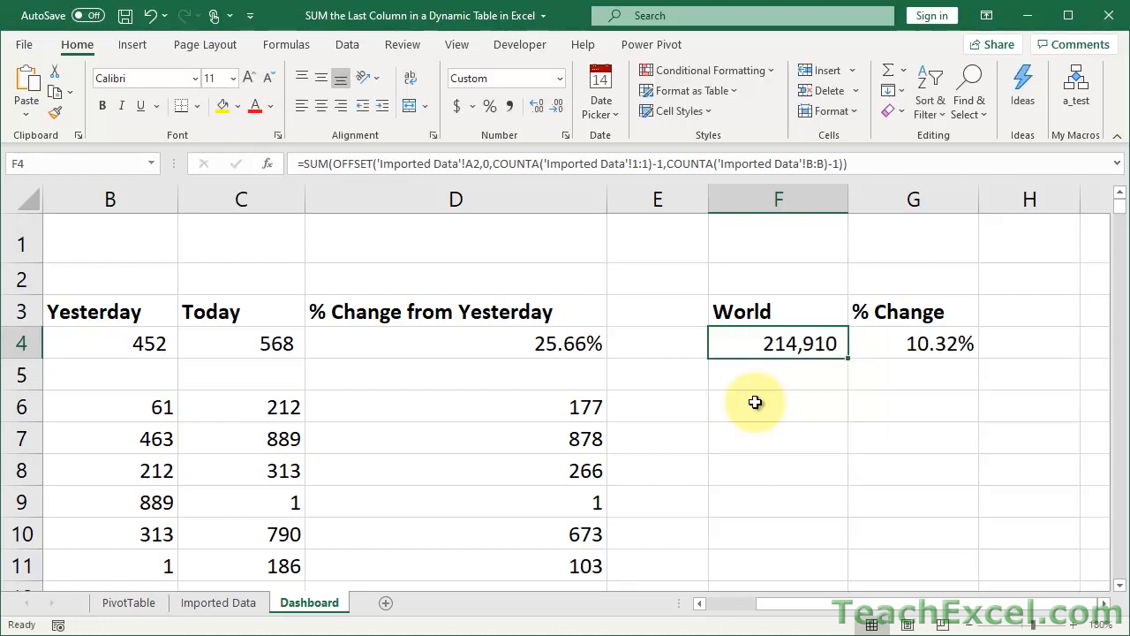
Step: Replace the % Change value in G4 with an opening parenthesis and two copies of the copied OFFSET formula joined by a minus sign
{"action": "key", "text": "Right"}
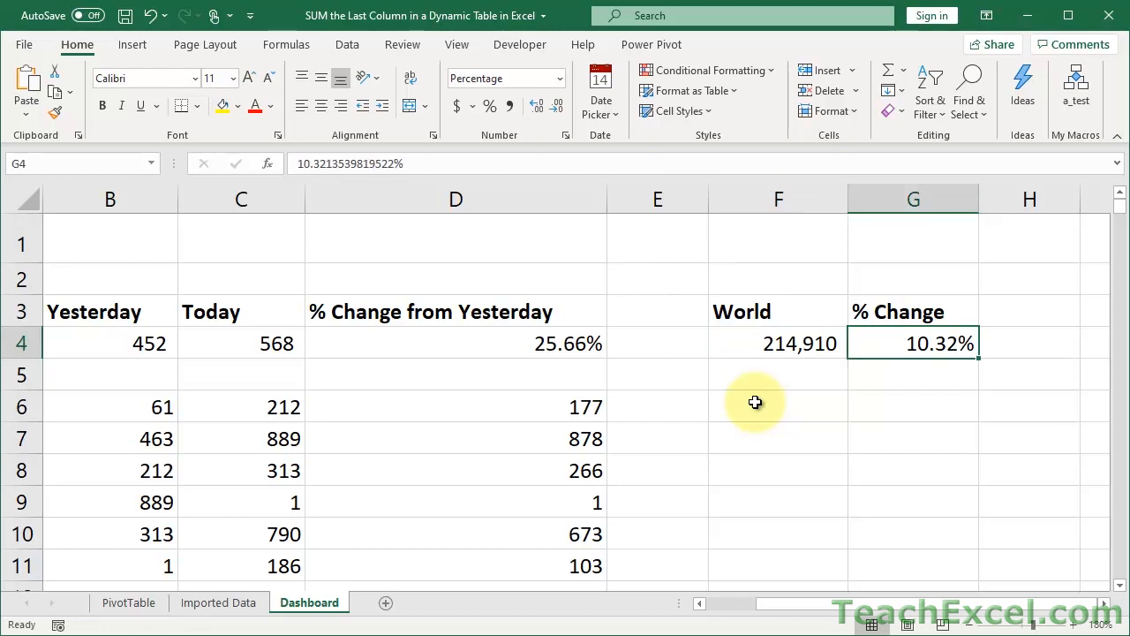
{"action": "key", "text": "Delete"}
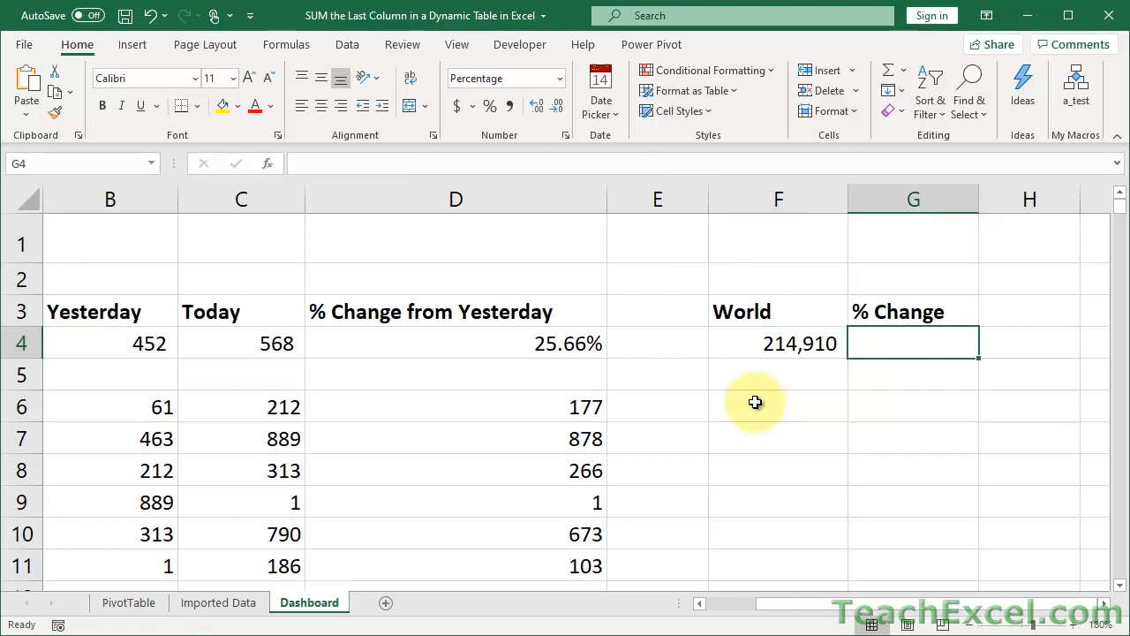
{"action": "type", "text": "="}
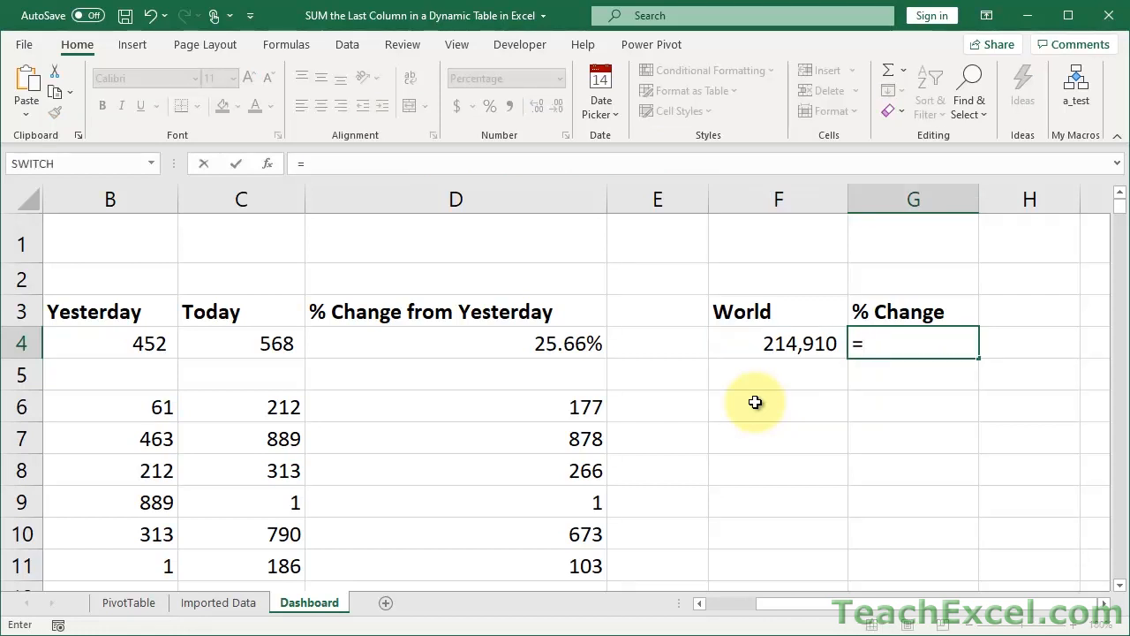
{"action": "type", "text": "("}
{"action": "left_click", "coordinate": [1107, 606]}
{"action": "left_click", "coordinate": [1106, 606]}
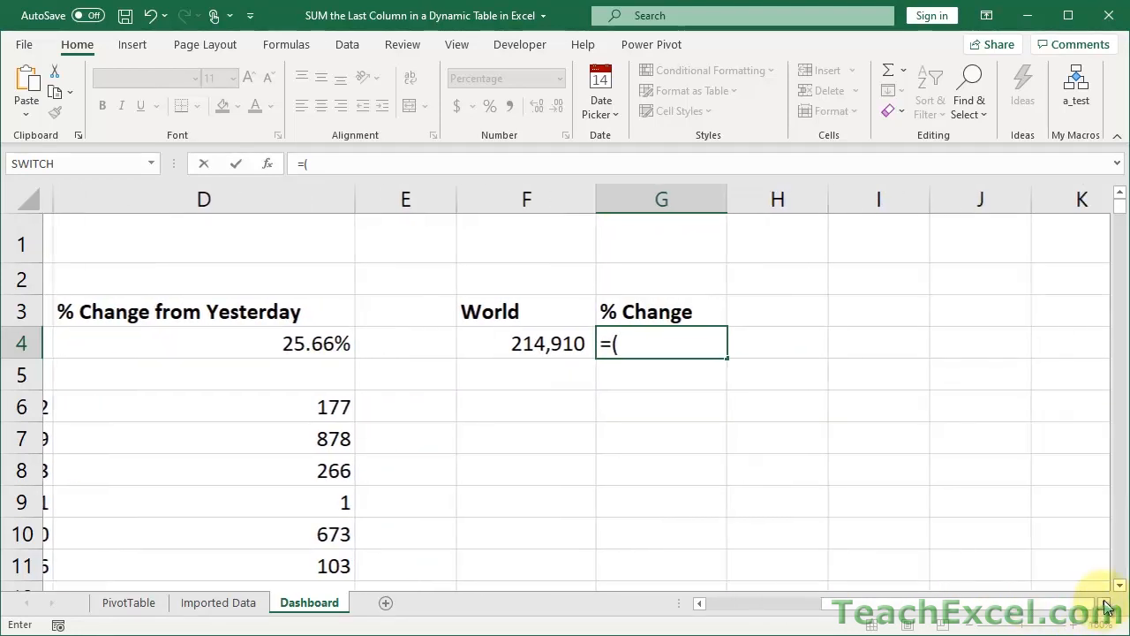
{"action": "left_click", "coordinate": [1106, 606]}
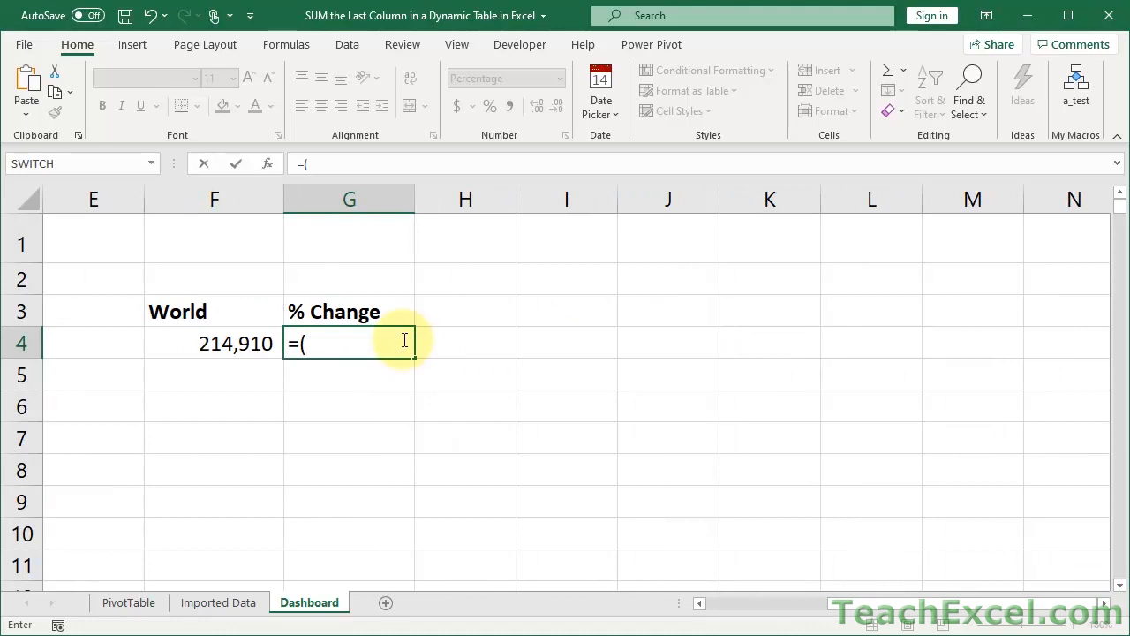
{"action": "key", "text": "ctrl+v"}
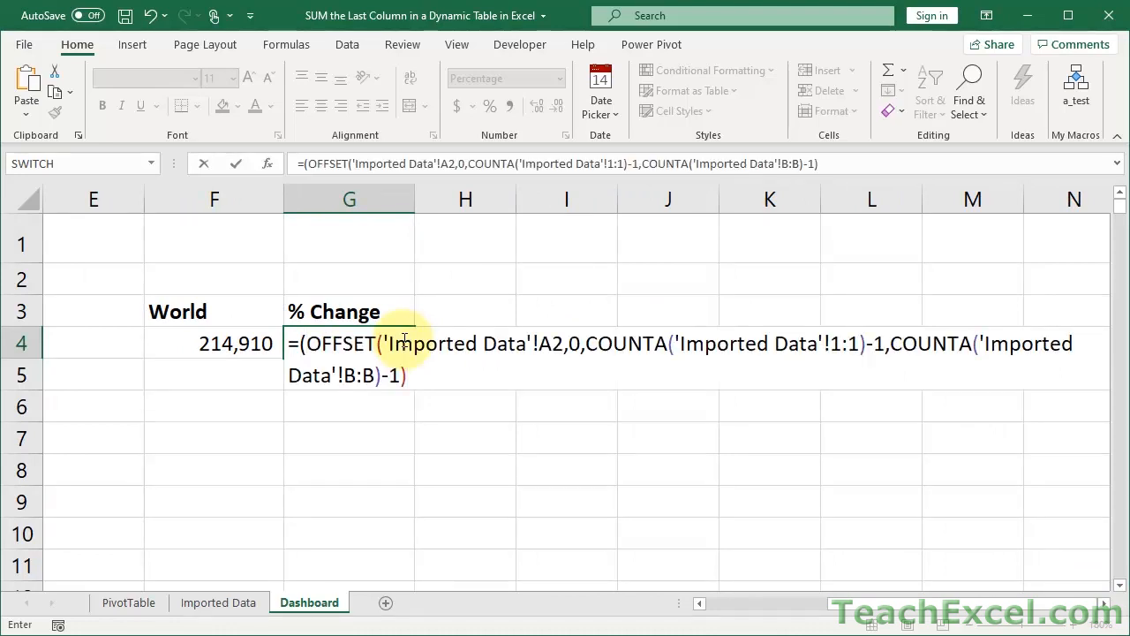
{"action": "type", "text": "-"}
{"action": "key", "text": "ctrl+v"}
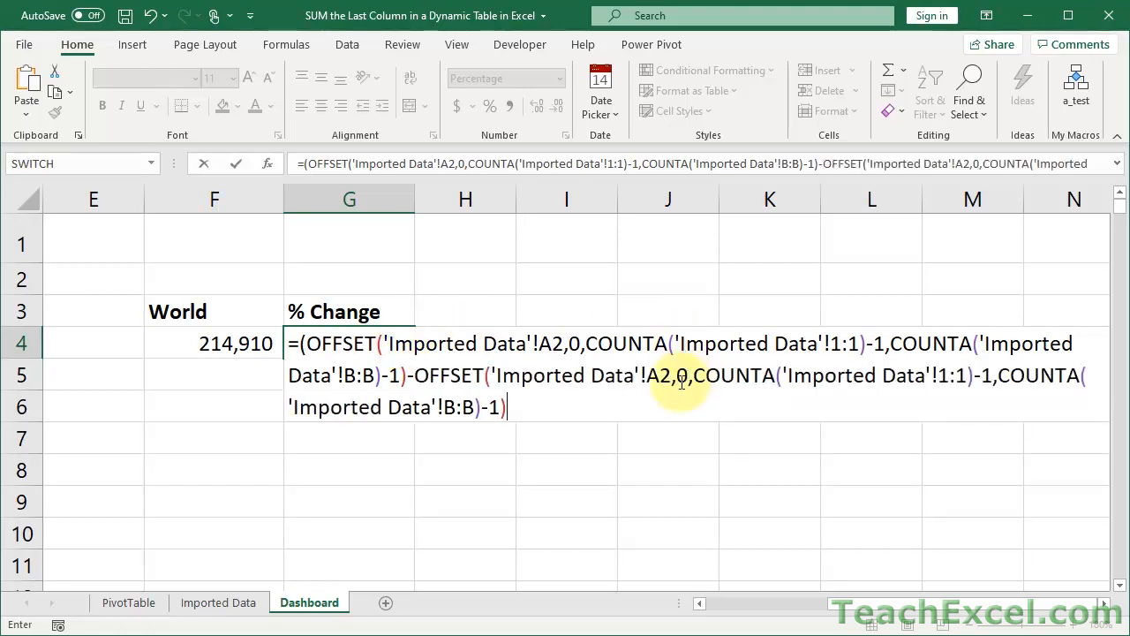
Step: Add another -1 to the second OFFSET's column count in G4, making it COUNTA('Imported Data'!1:1)-1-1, and close the parenthesis around the difference
{"action": "left_click", "coordinate": [992, 378]}
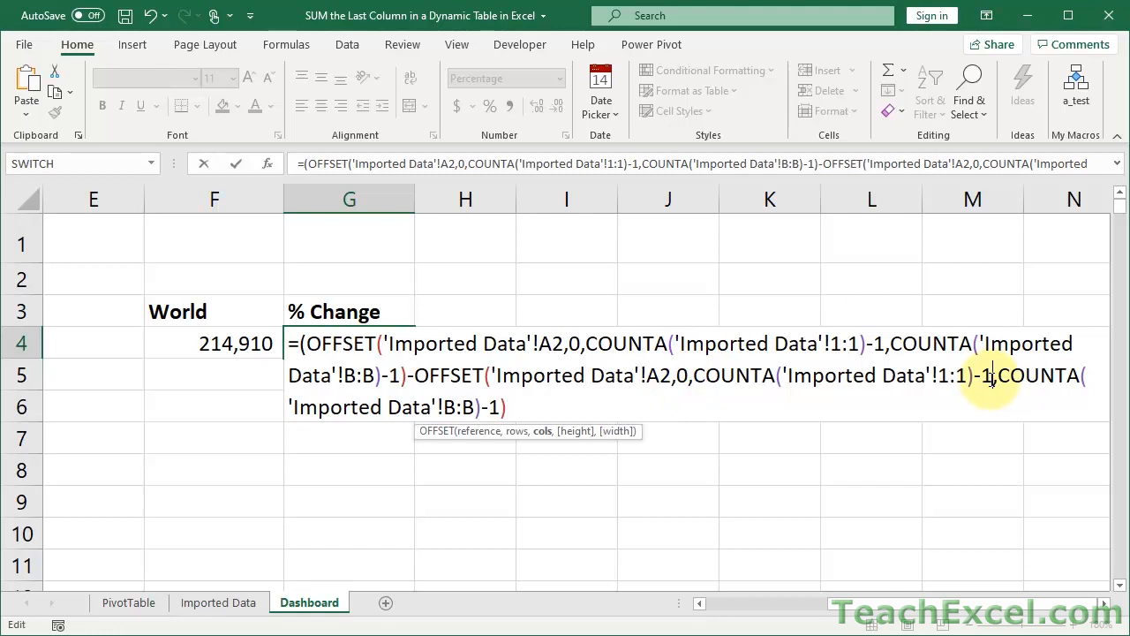
{"action": "left_click", "coordinate": [992, 375]}
{"action": "type", "text": "-1"}
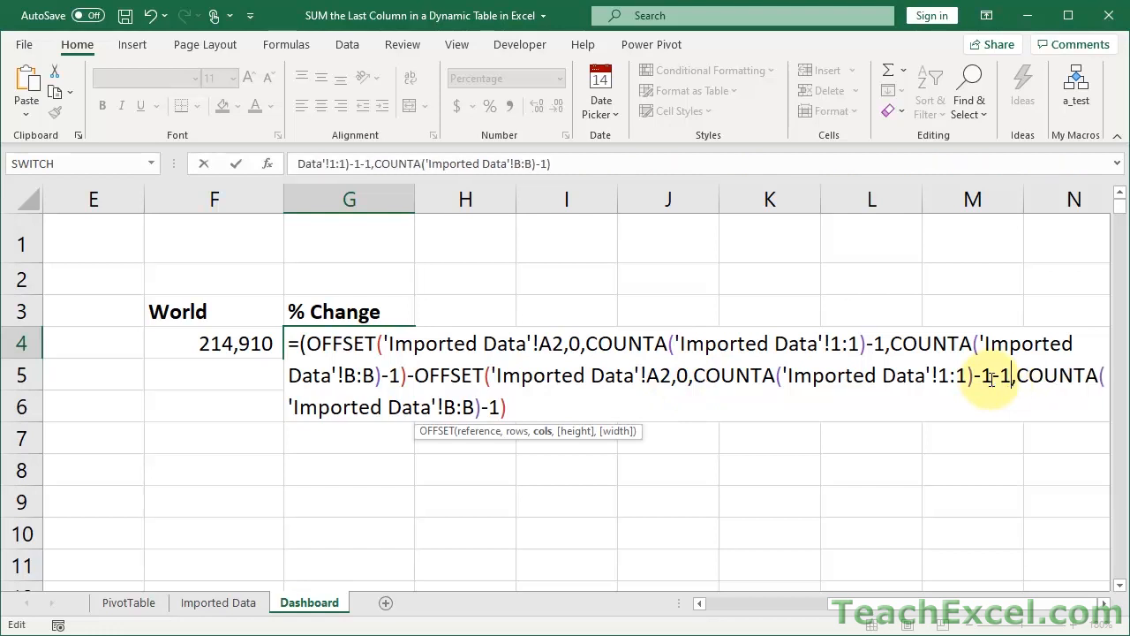
{"action": "left_click", "coordinate": [582, 414]}
{"action": "type", "text": ")"}
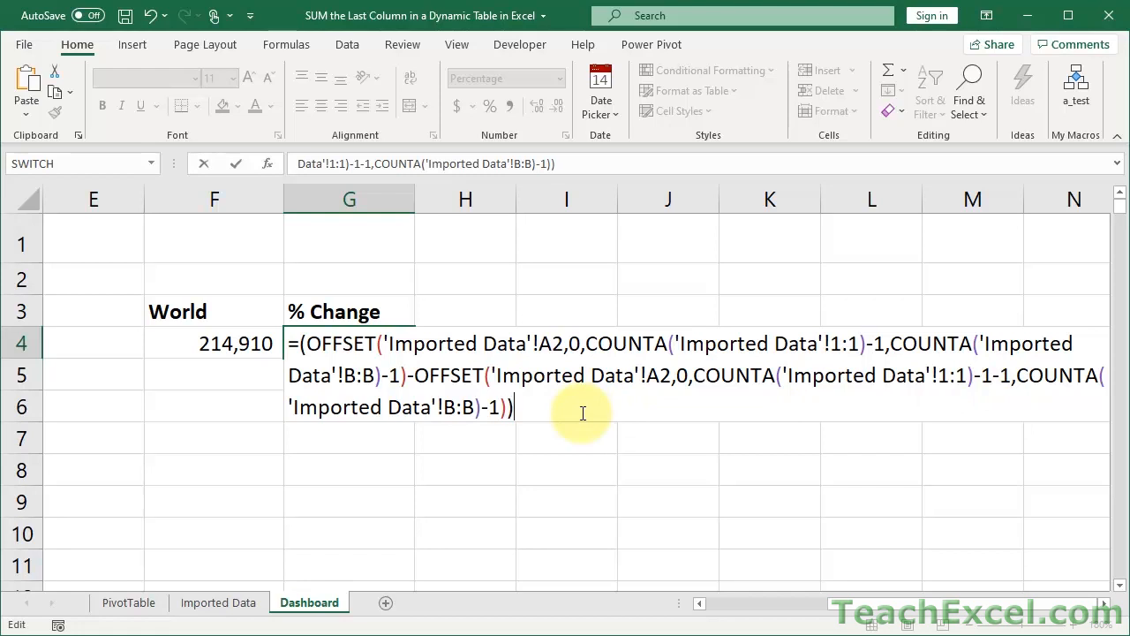
Step: Divide the G4 difference by another copy of the OFFSET formula with its column count changed to COUNTA('Imported Data'!1:1)-1-1
{"action": "type", "text": "/"}
{"action": "key", "text": "ctrl+v"}
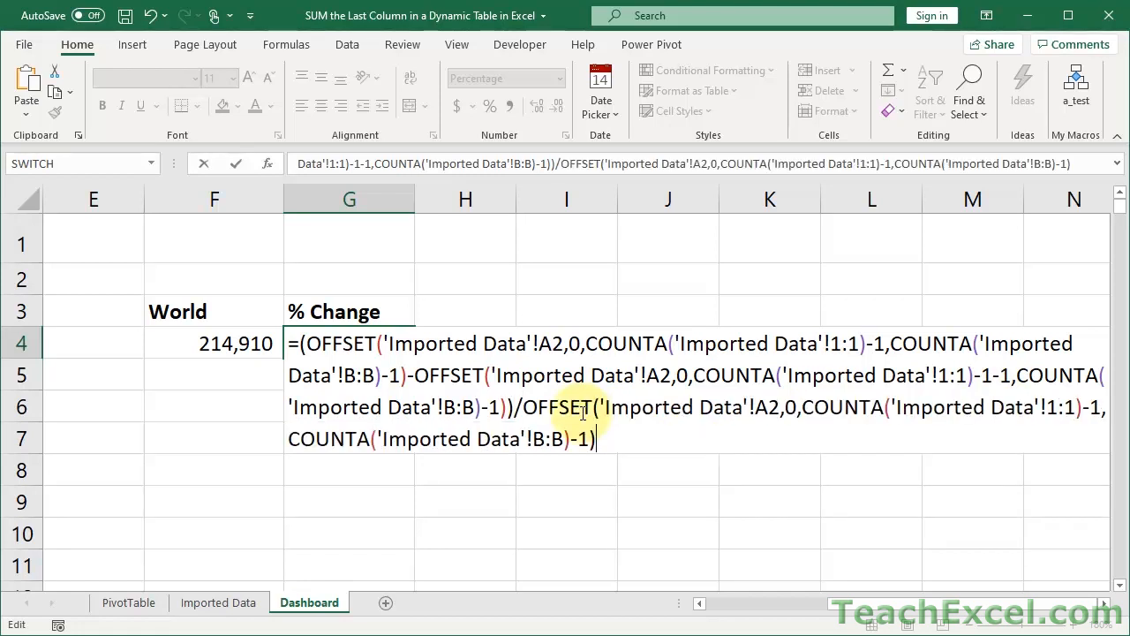
{"action": "left_click", "coordinate": [1101, 406]}
{"action": "type", "text": "-1"}
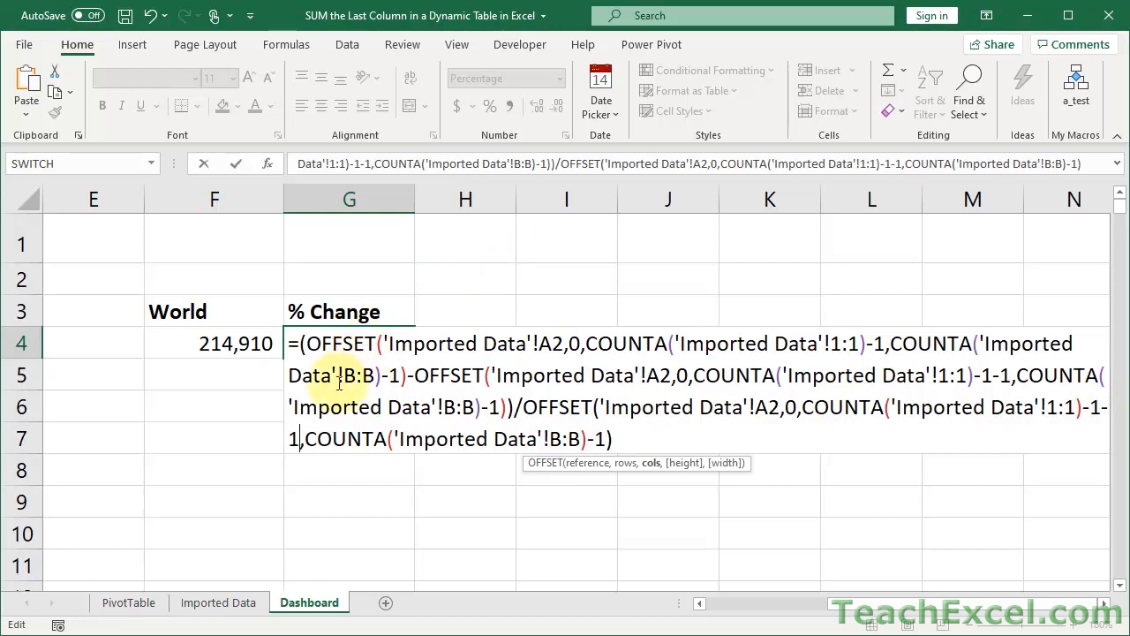
Step: Wrap each of the two subtracted OFFSET formulas in G4's numerator in its own SUM function
{"action": "left_click", "coordinate": [307, 346]}
{"action": "type", "text": "sum"}
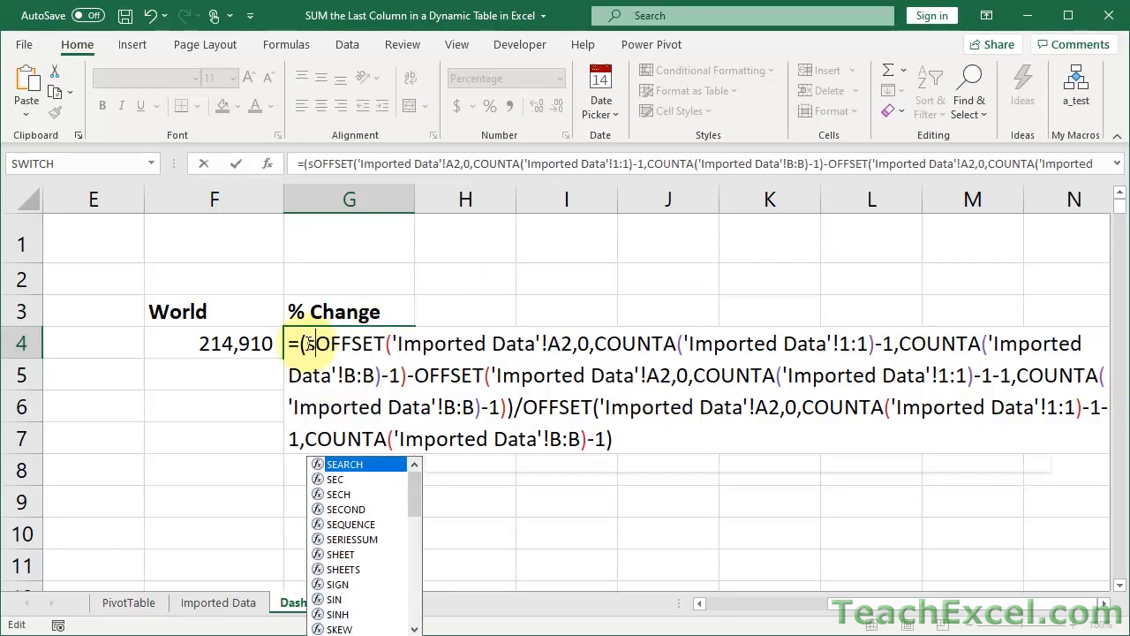
{"action": "type", "text": "("}
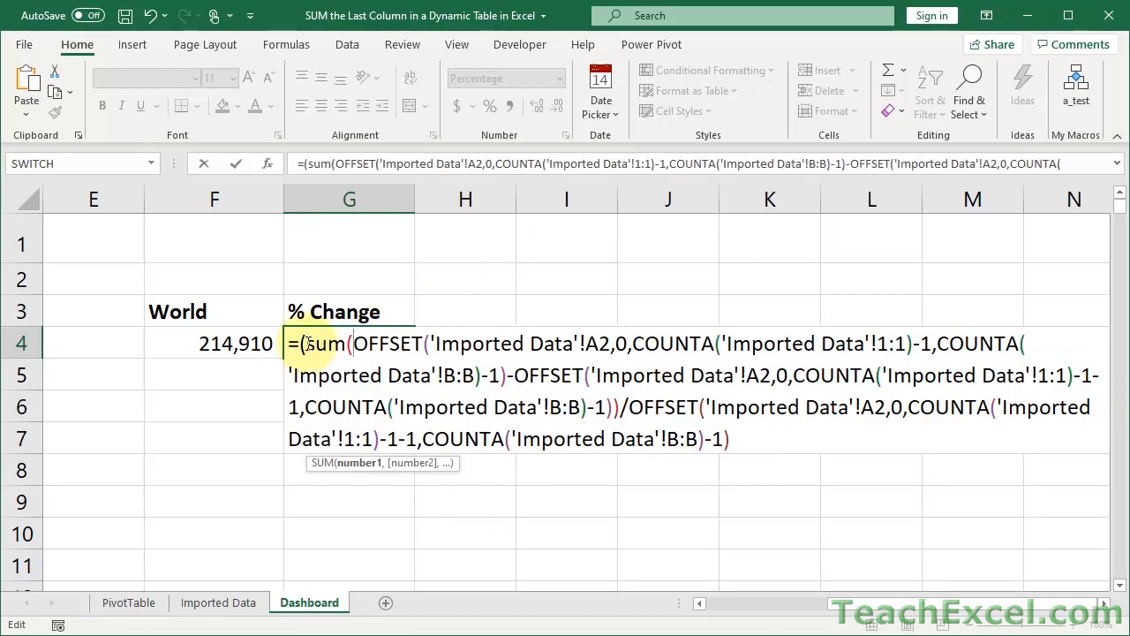
{"action": "left_click", "coordinate": [509, 375]}
{"action": "type", "text": ")-"}
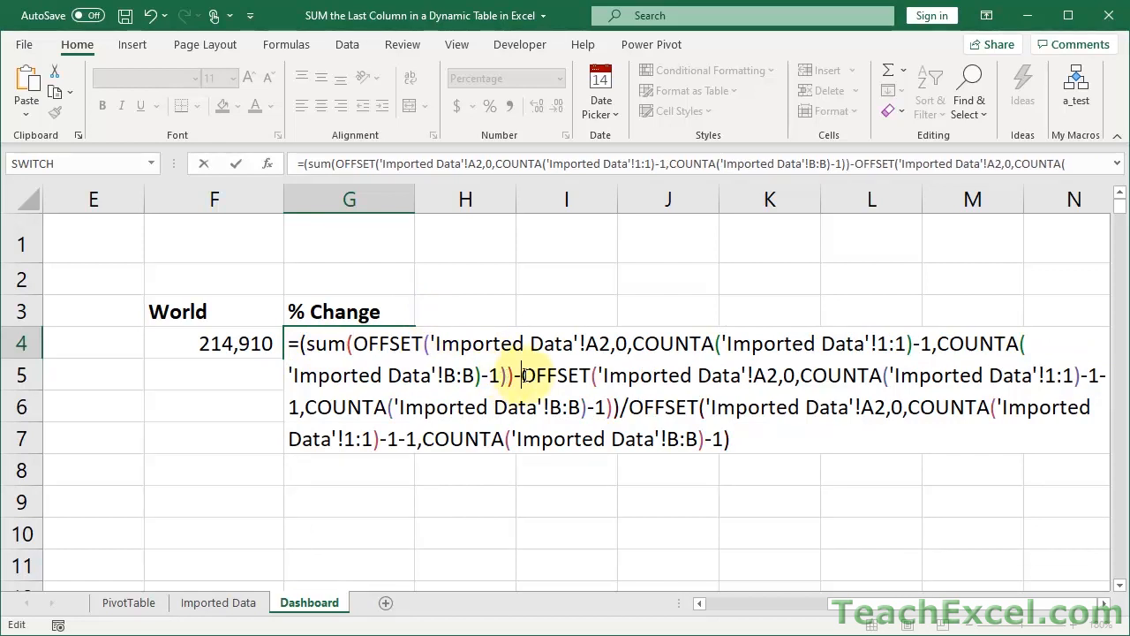
{"action": "type", "text": "sum("}
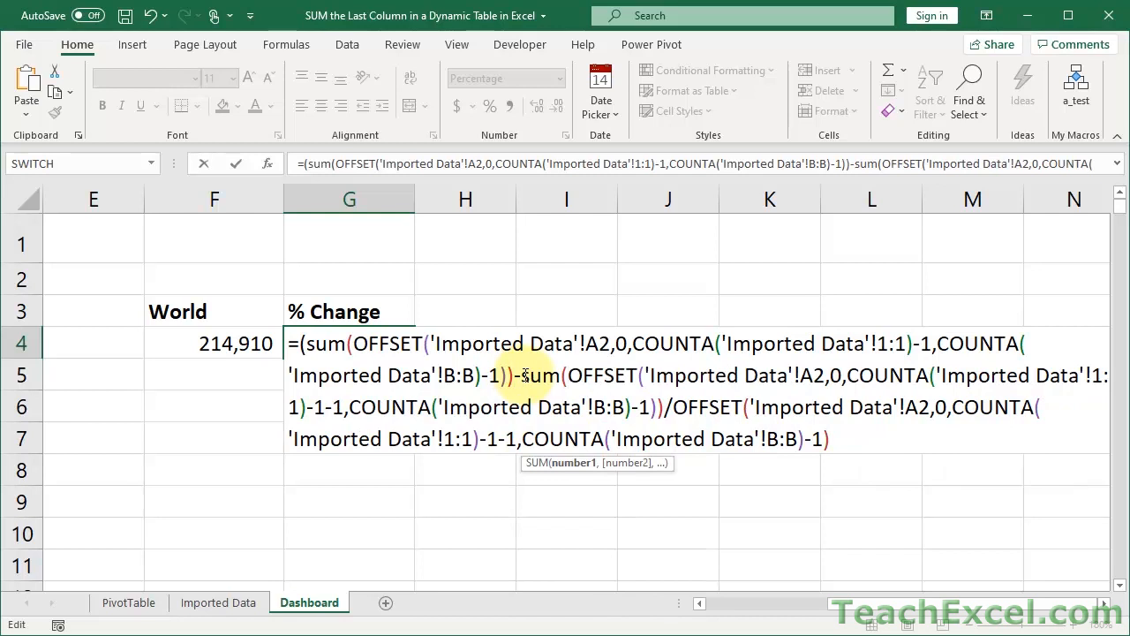
{"action": "left_click", "coordinate": [667, 408]}
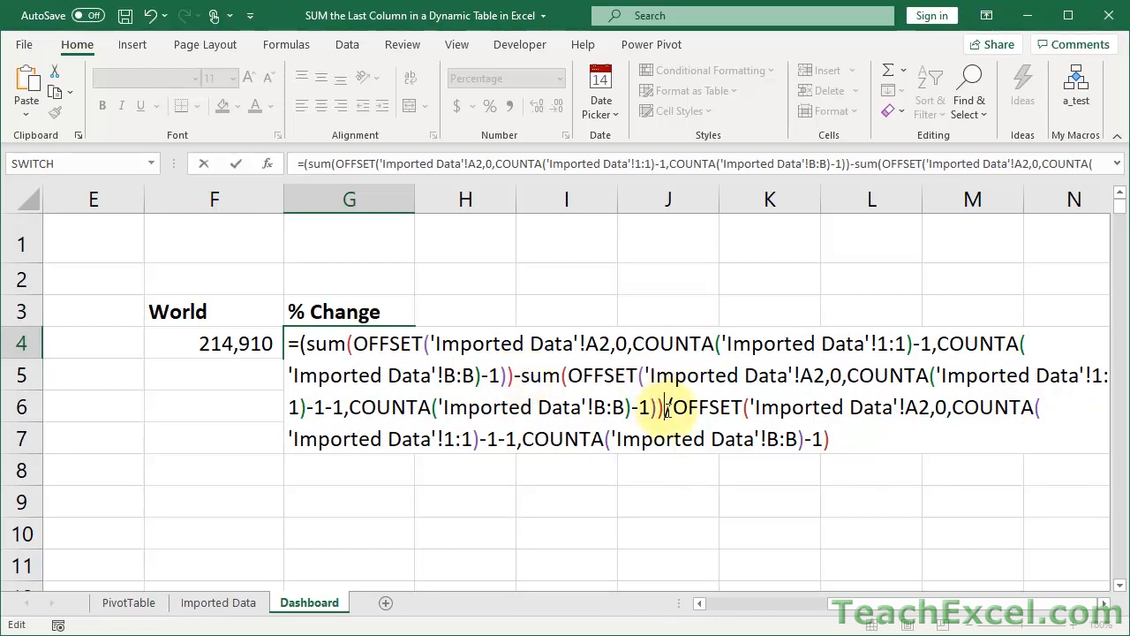
{"action": "type", "text": ")/"}
Step: Wrap the divisor OFFSET formula in G4 in a SUM function and commit the complete formula
{"action": "left_click", "coordinate": [680, 408]}
{"action": "type", "text": "sum("}
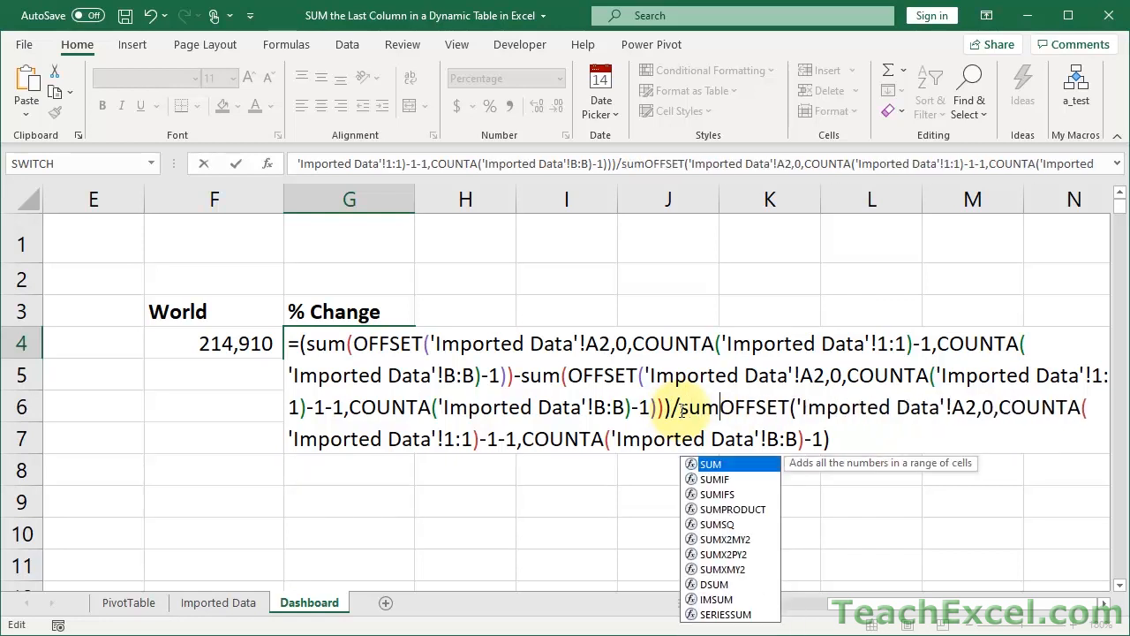
{"action": "left_click", "coordinate": [839, 439]}
{"action": "type", "text": ")"}
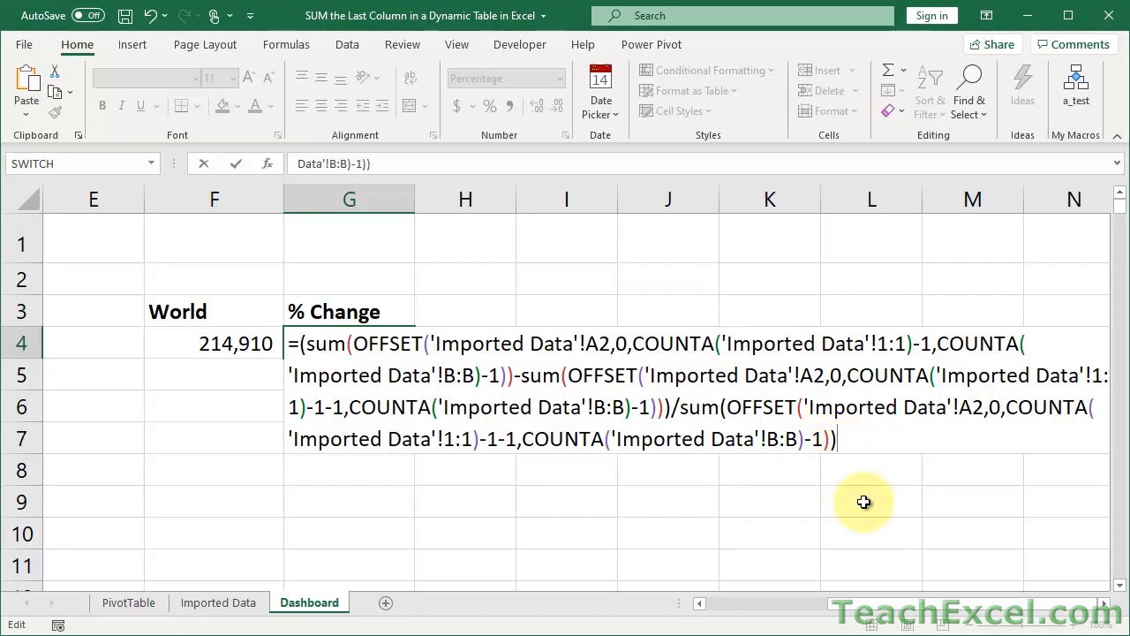
{"action": "key", "text": "ctrl+Return"}
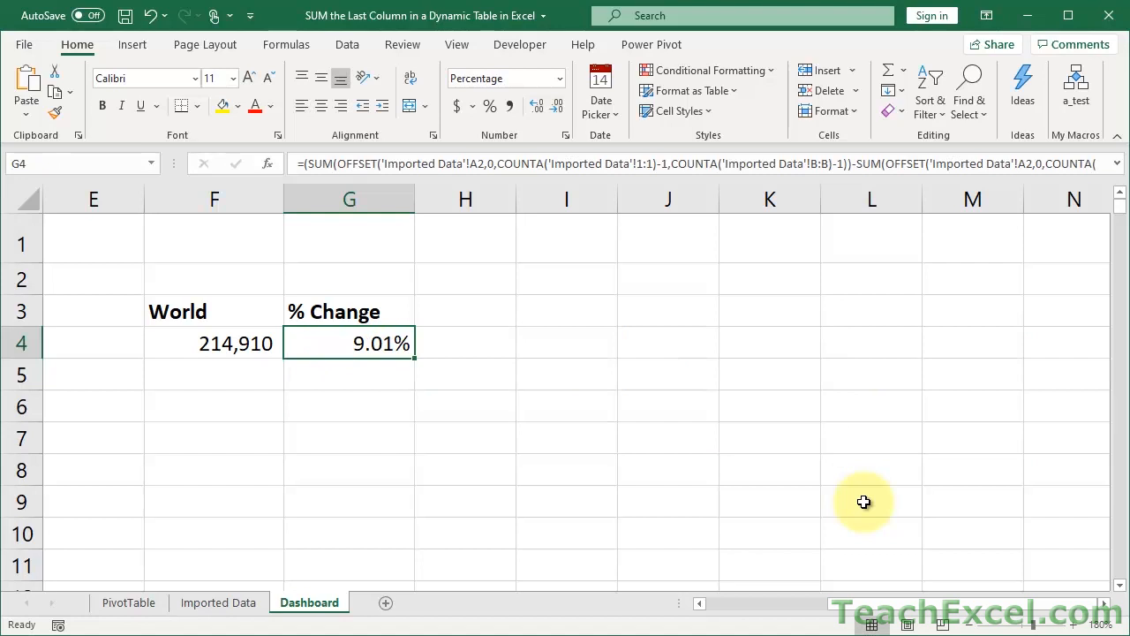
Step: Make the example formula cells B6:B8, C6 and D6 on the Dashboard bold
{"action": "left_click", "coordinate": [701, 604]}
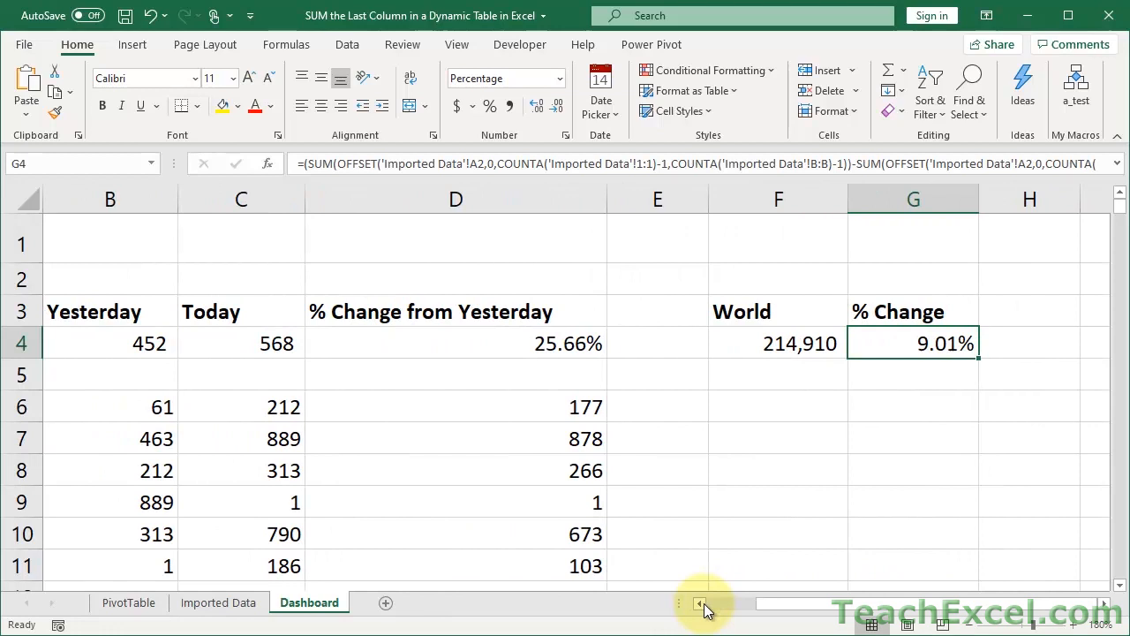
{"action": "left_click", "coordinate": [969, 625]}
{"action": "left_click", "coordinate": [969, 626]}
{"action": "left_click", "coordinate": [969, 625]}
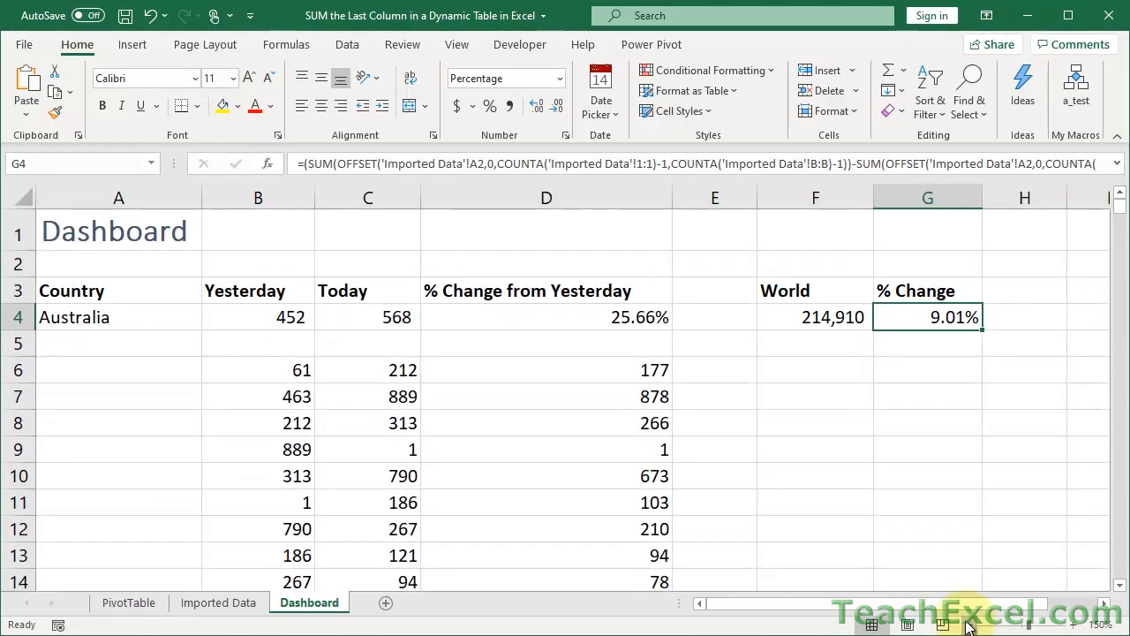
{"action": "left_click", "coordinate": [259, 369]}
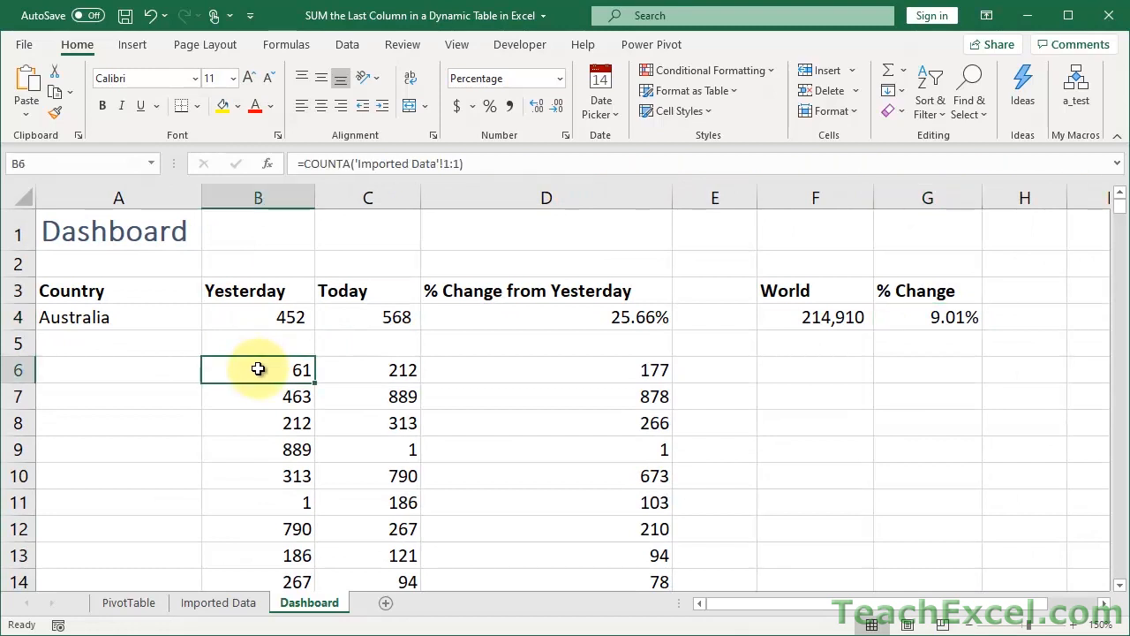
{"action": "left_click_drag", "start_coordinate": [260, 381], "coordinate": [263, 413]}
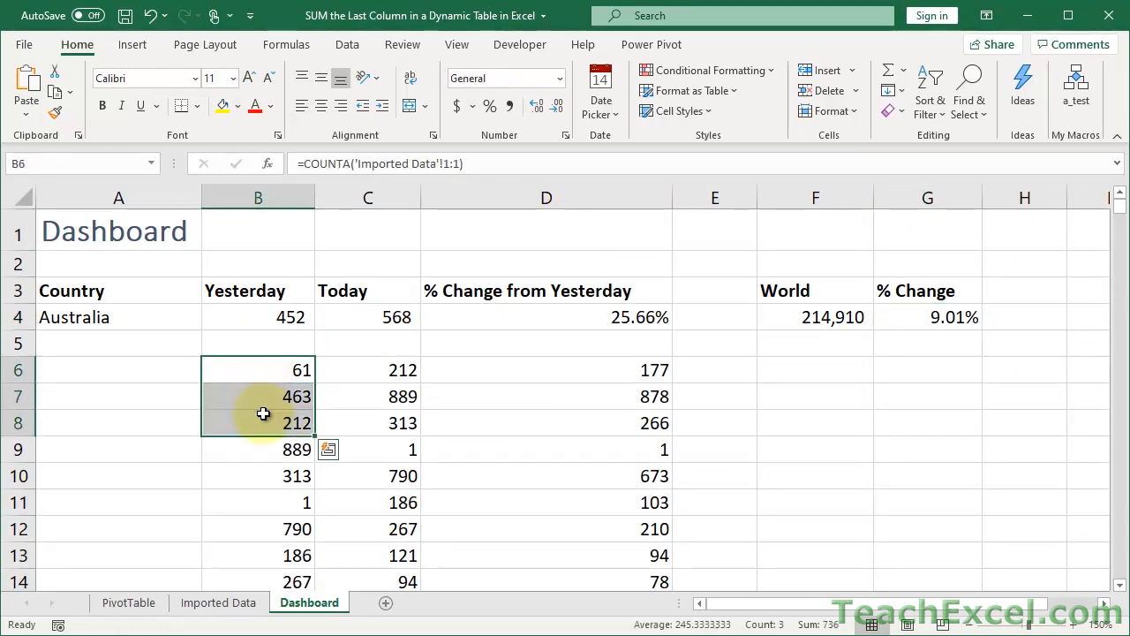
{"action": "key", "text": "ctrl+b"}
{"action": "left_click", "coordinate": [374, 371]}
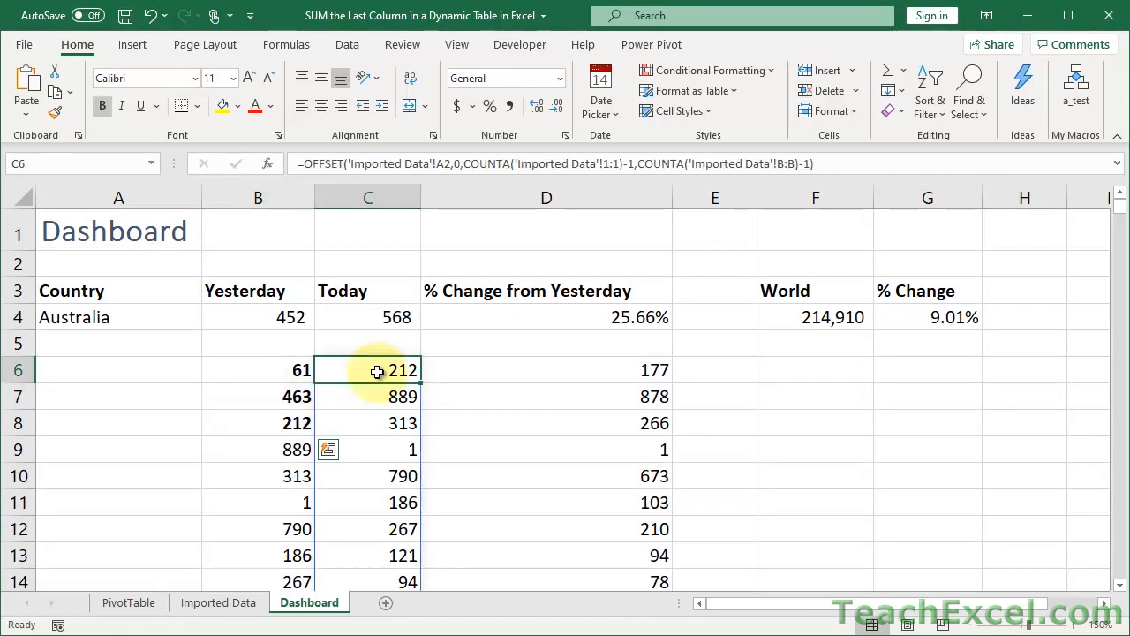
{"action": "key", "text": "ctrl+b"}
{"action": "left_click", "coordinate": [589, 370]}
{"action": "key", "text": "ctrl+b"}
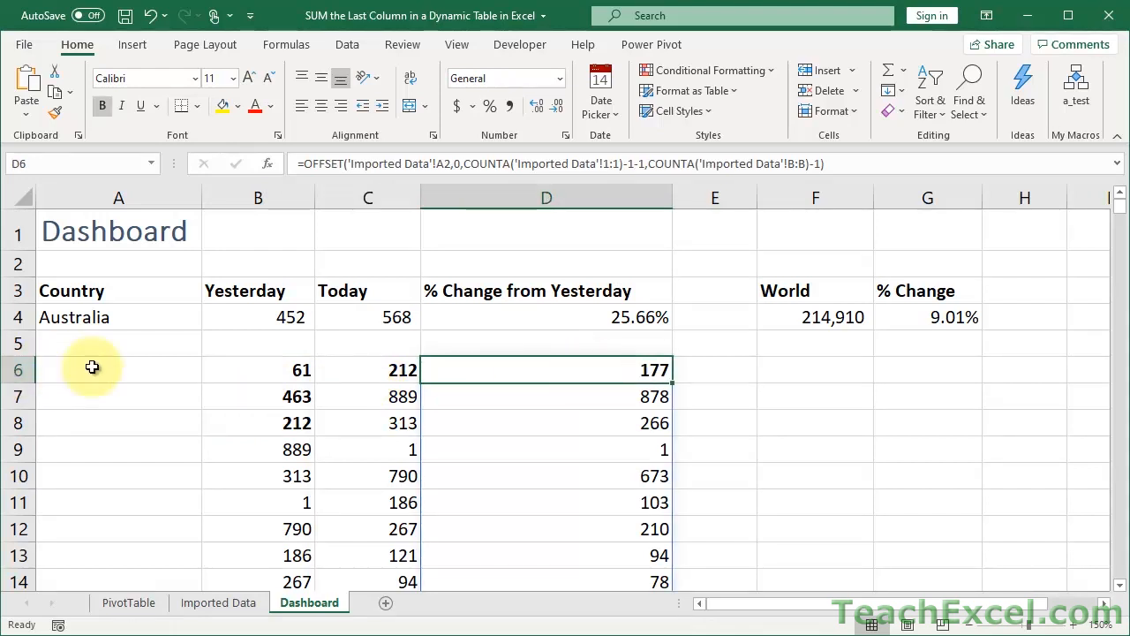
Step: Move the example formulas in B6:D8 down to B10:D12 and save the workbook
{"action": "left_click_drag", "start_coordinate": [233, 370], "coordinate": [640, 521]}
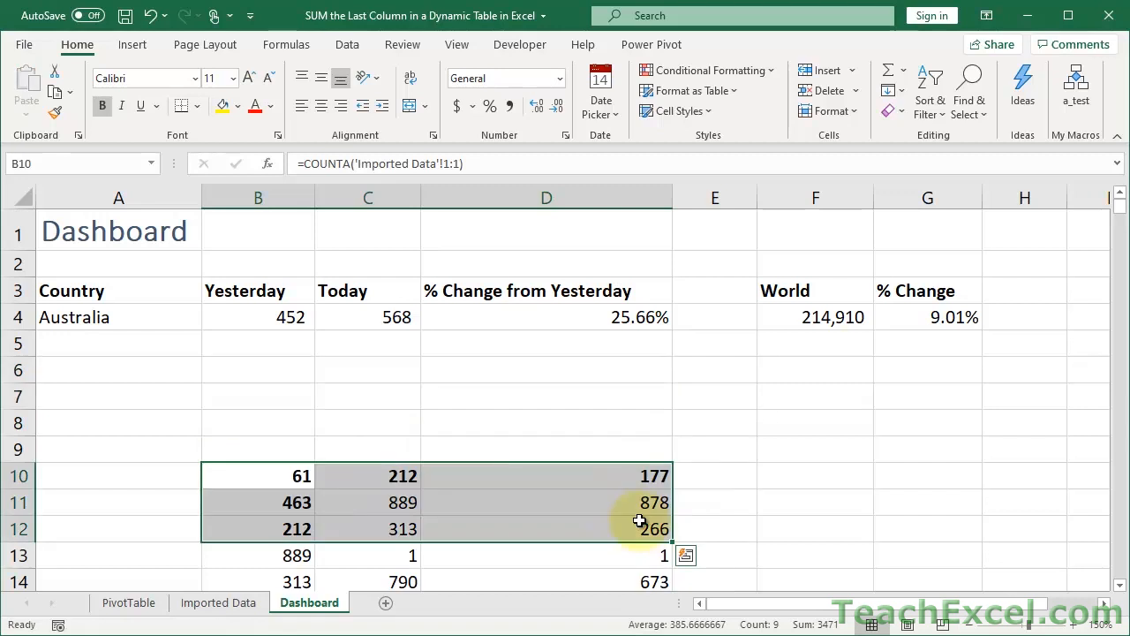
{"action": "left_click", "coordinate": [291, 474]}
{"action": "left_click", "coordinate": [124, 320]}
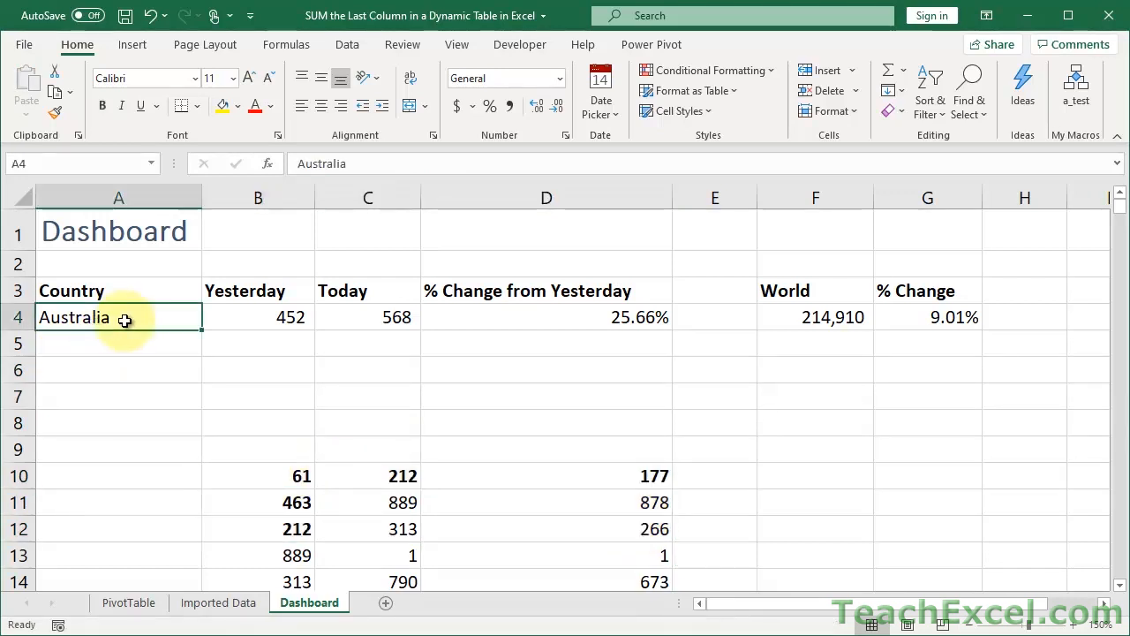
{"action": "key", "text": "ctrl+s"}
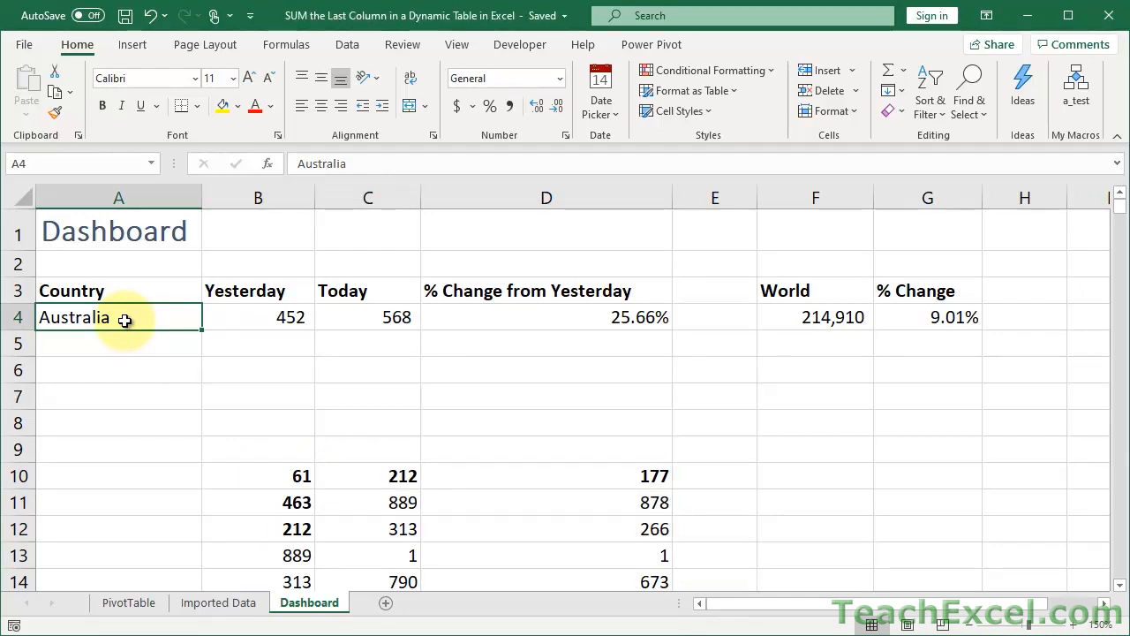
Step: Refresh the table on the Imported Data sheet from its external data source
{"action": "left_click", "coordinate": [220, 603]}
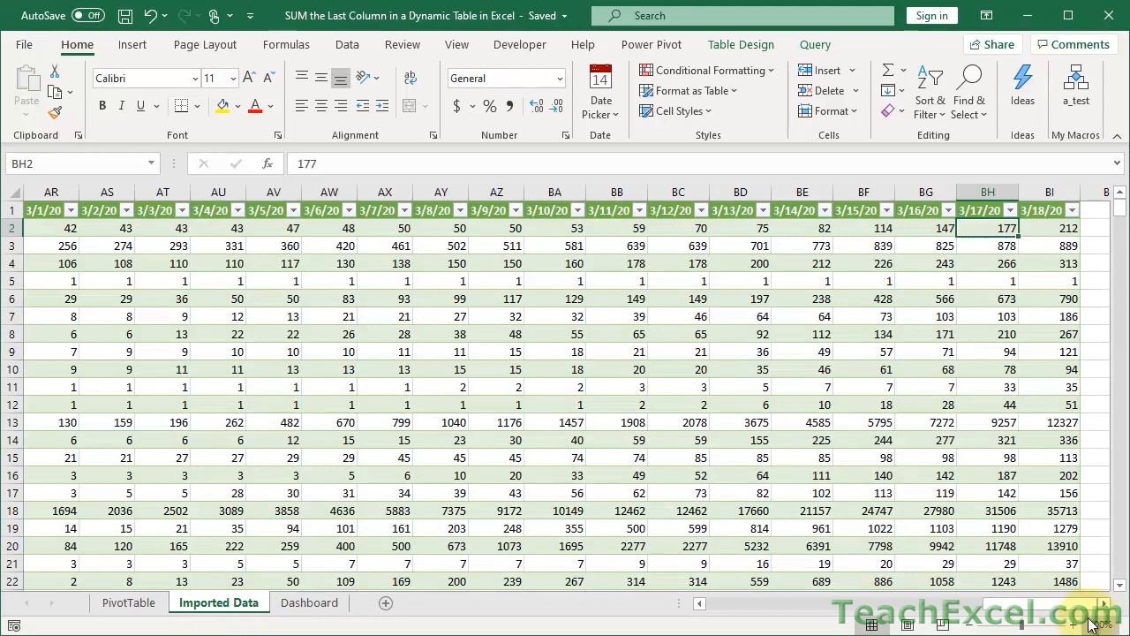
{"action": "left_click_drag", "start_coordinate": [1110, 604], "coordinate": [1110, 604]}
{"action": "left_click", "coordinate": [774, 228]}
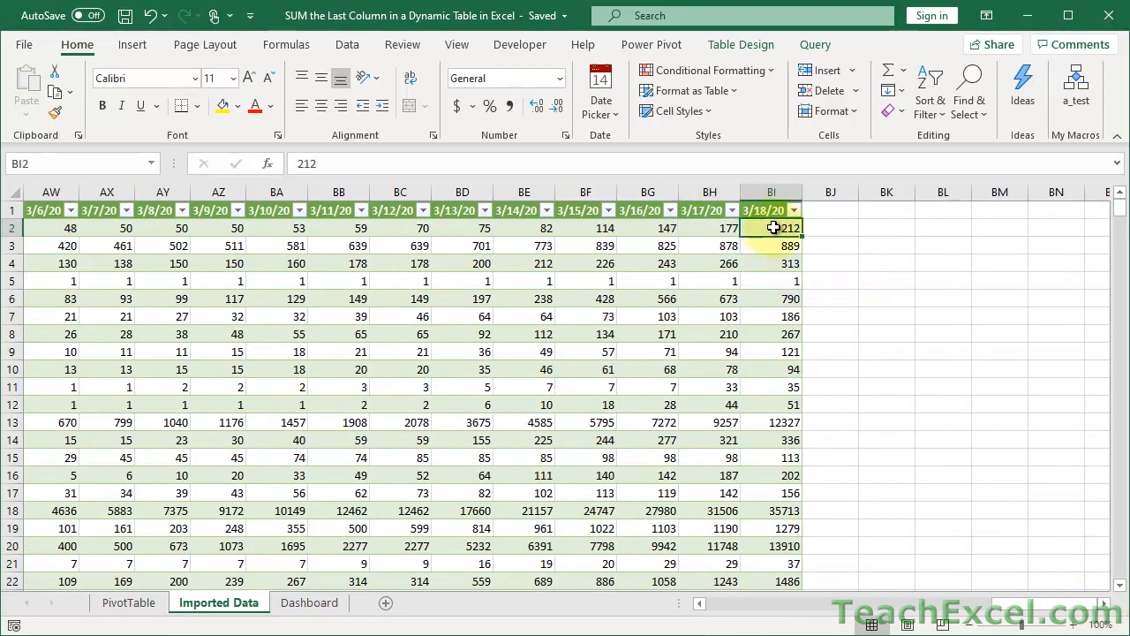
{"action": "left_click", "coordinate": [753, 46]}
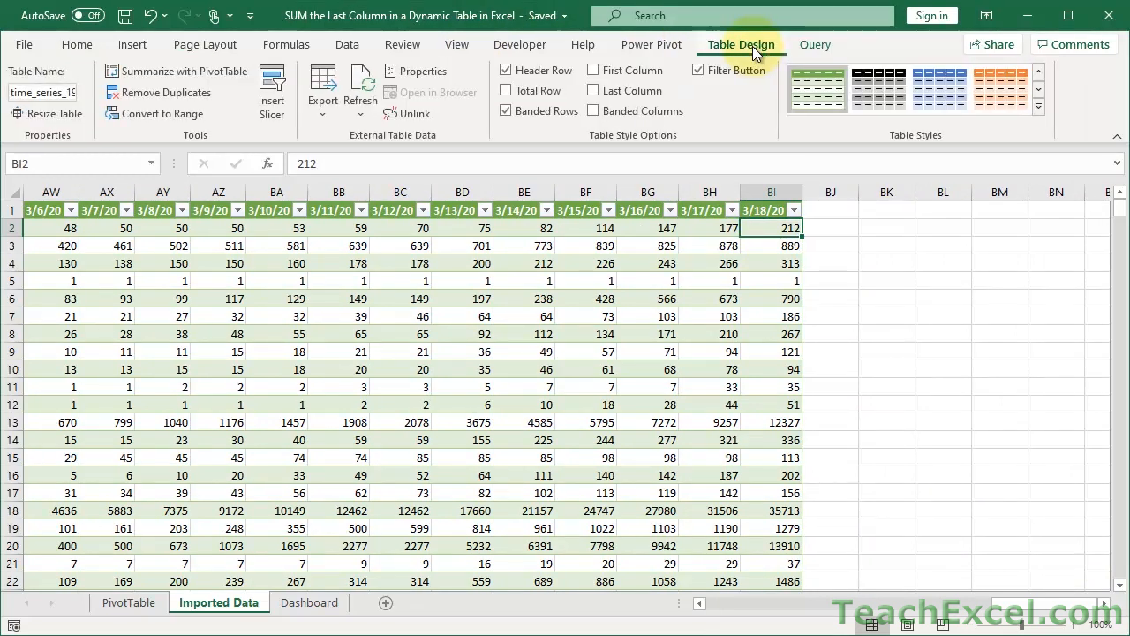
{"action": "left_click", "coordinate": [363, 86]}
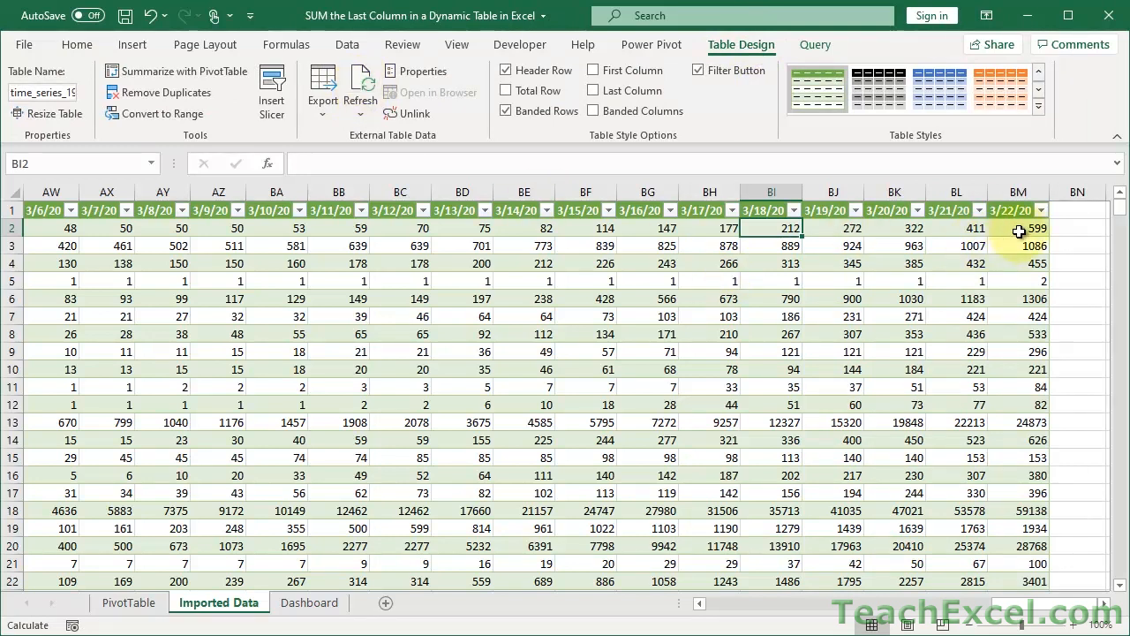
Step: Check the last two date columns, 3/22/20 and 3/21/20, on the Imported Data sheet and return to the Dashboard
{"action": "left_click", "coordinate": [1020, 231]}
{"action": "left_click", "coordinate": [943, 226]}
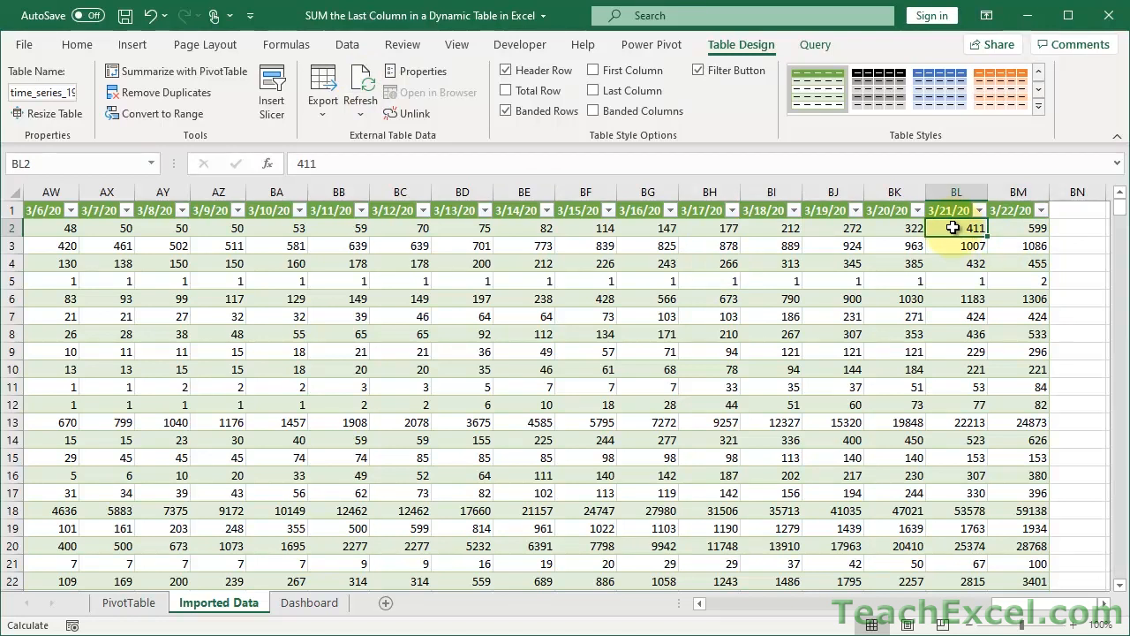
{"action": "left_click", "coordinate": [309, 602]}
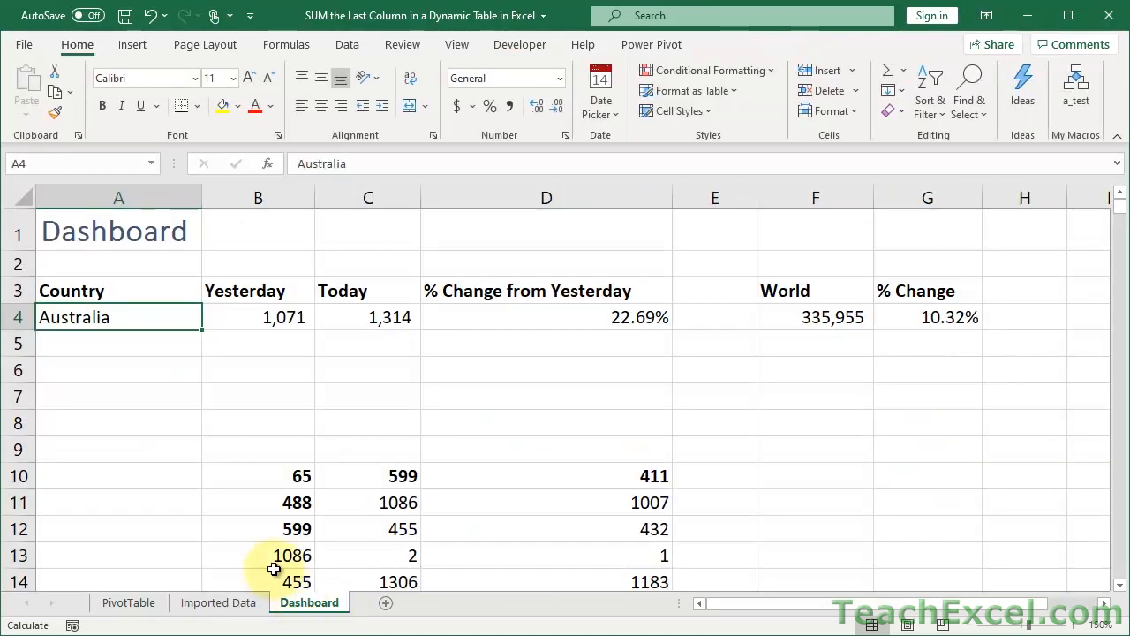
Step: Review the example OFFSET formulas in cells C10, B12 and D10 on the Dashboard
{"action": "left_click", "coordinate": [385, 477]}
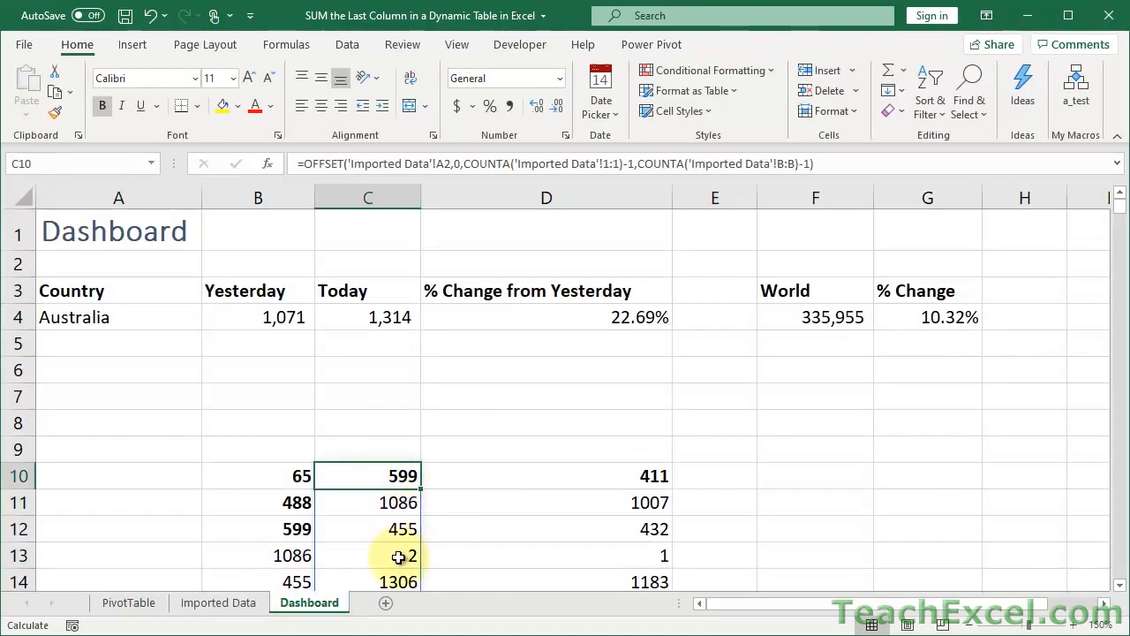
{"action": "left_click", "coordinate": [276, 540]}
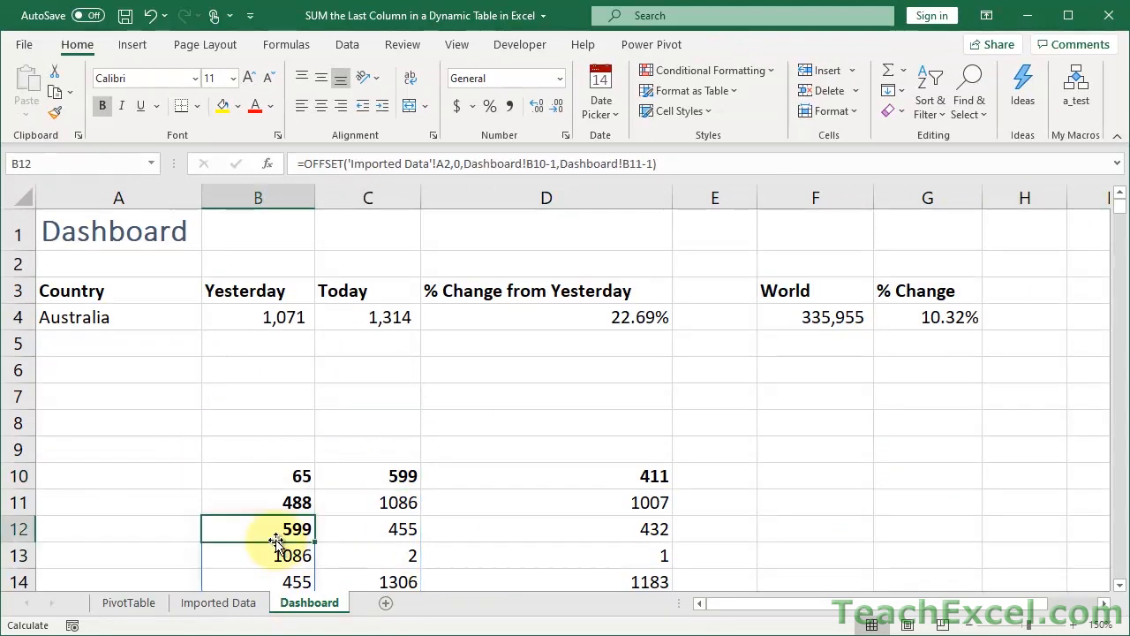
{"action": "left_click", "coordinate": [570, 472]}
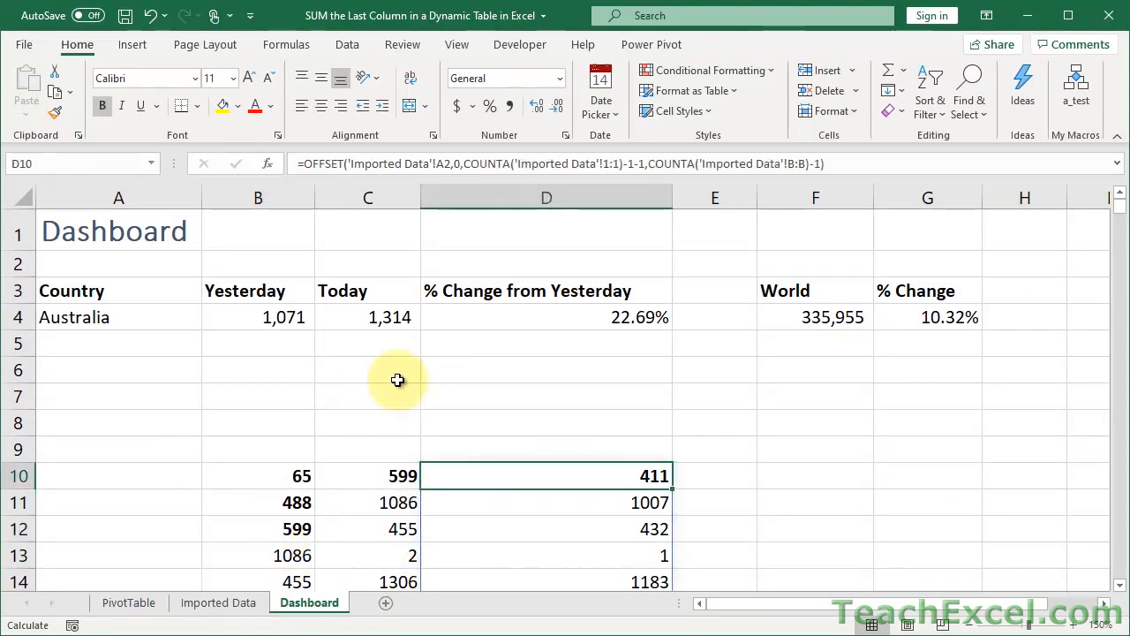
Step: Review the country and world formulas across row 4 of the Dashboard, from B4 to G4
{"action": "left_click", "coordinate": [247, 318]}
{"action": "key", "text": "Right"}
{"action": "key", "text": "Right"}
{"action": "key", "text": "Right"}
{"action": "key", "text": "Right"}
{"action": "key", "text": "Right"}
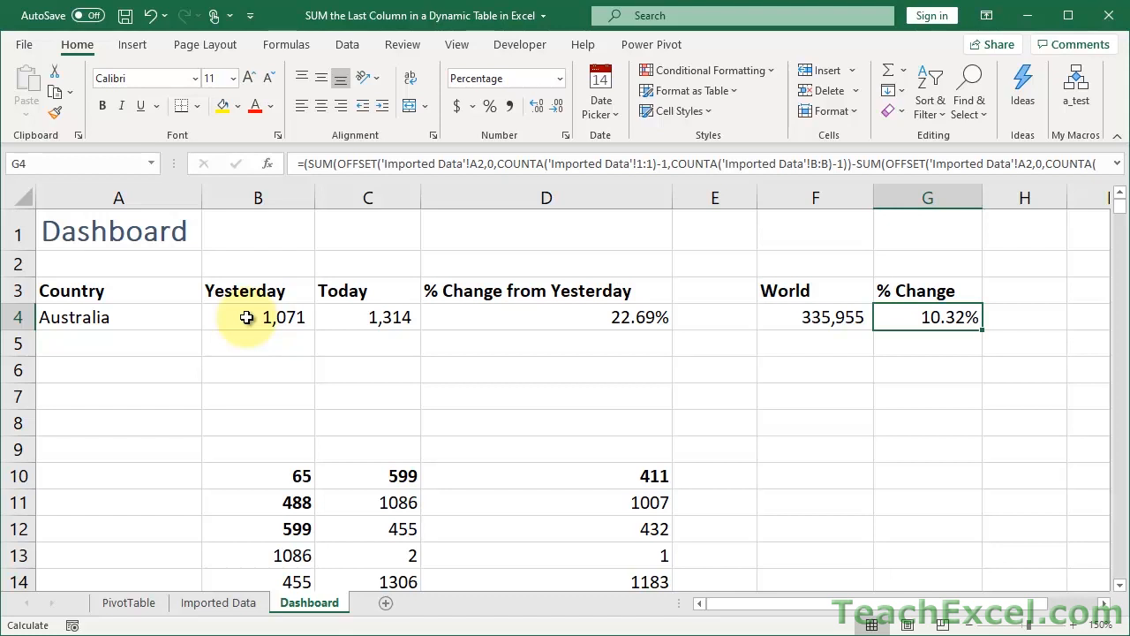
Step: Open the OFFSET formula in C10 for editing, with the cursor placed before the equals sign
{"action": "double_click", "coordinate": [341, 475]}
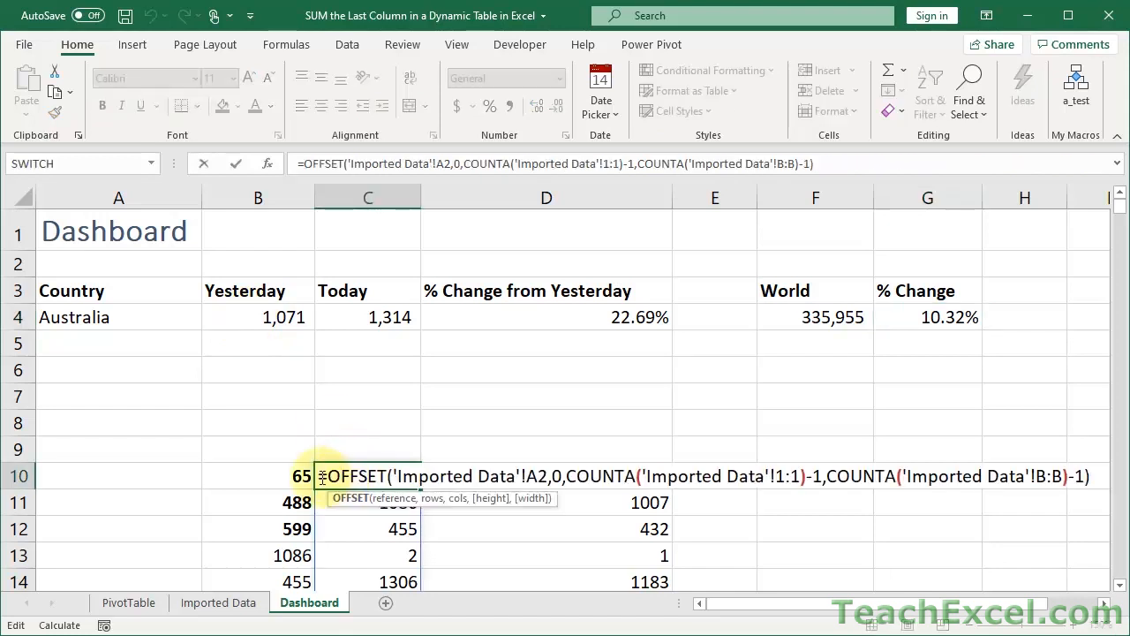
{"action": "left_click", "coordinate": [323, 474]}
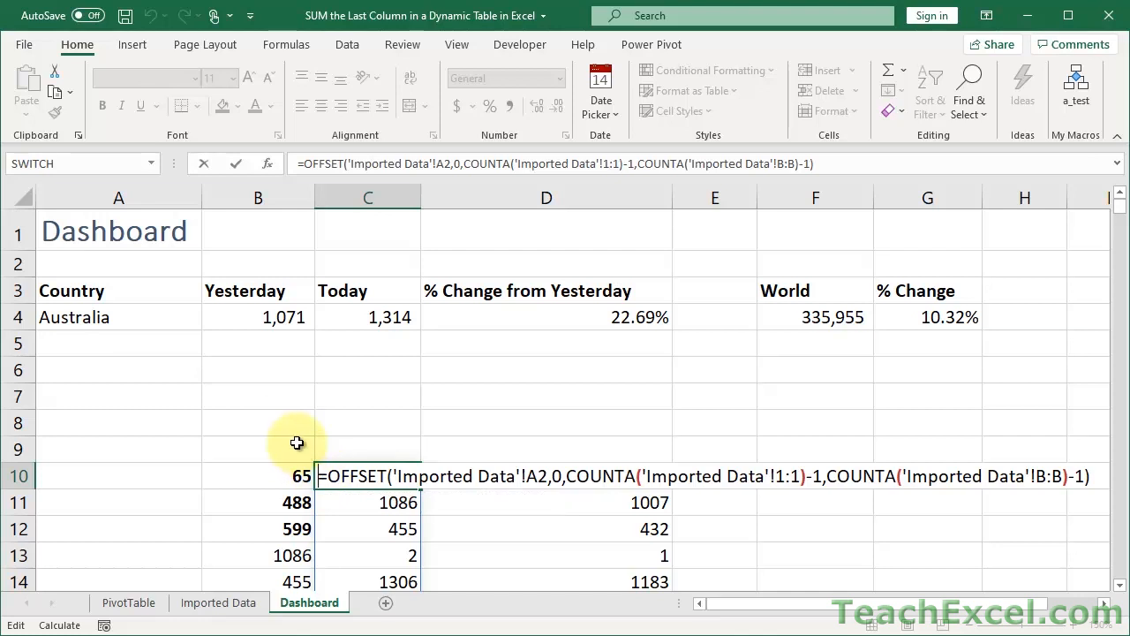